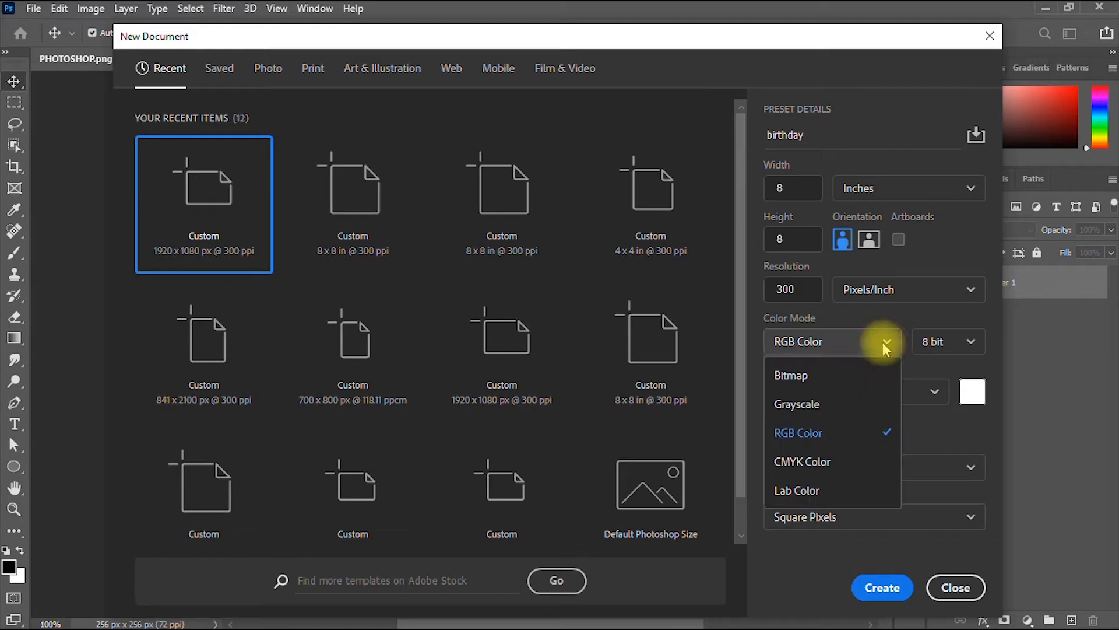
Create the 8 x 8 in, 300 ppi document named birthday in RGB Color mode and unlock its background layer
left_click(824, 459)
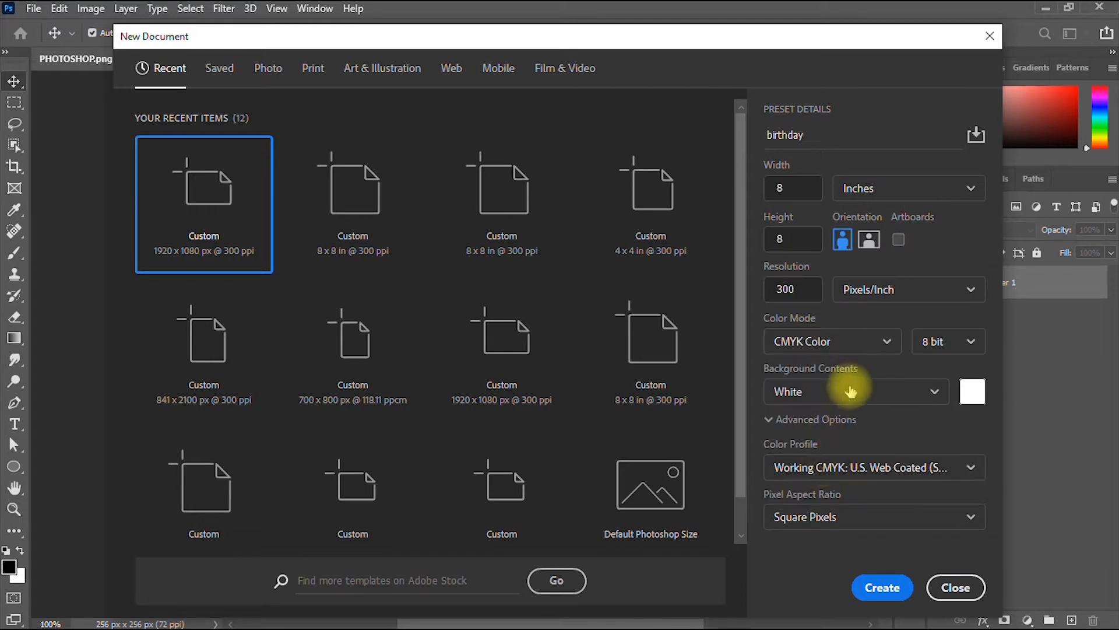
left_click(853, 343)
left_click(833, 432)
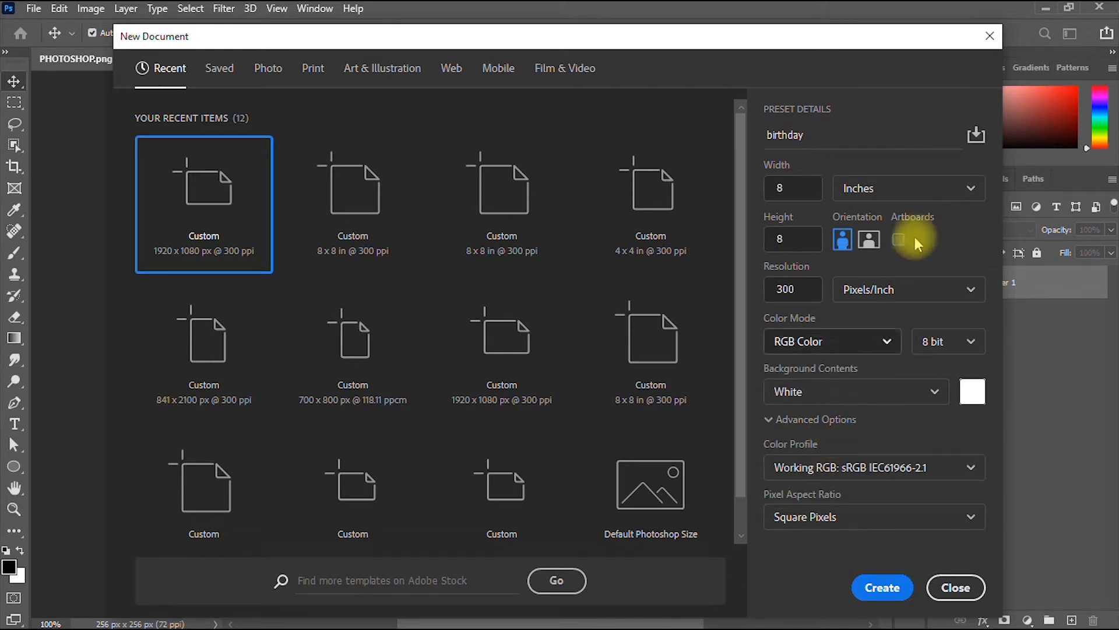
left_click(880, 587)
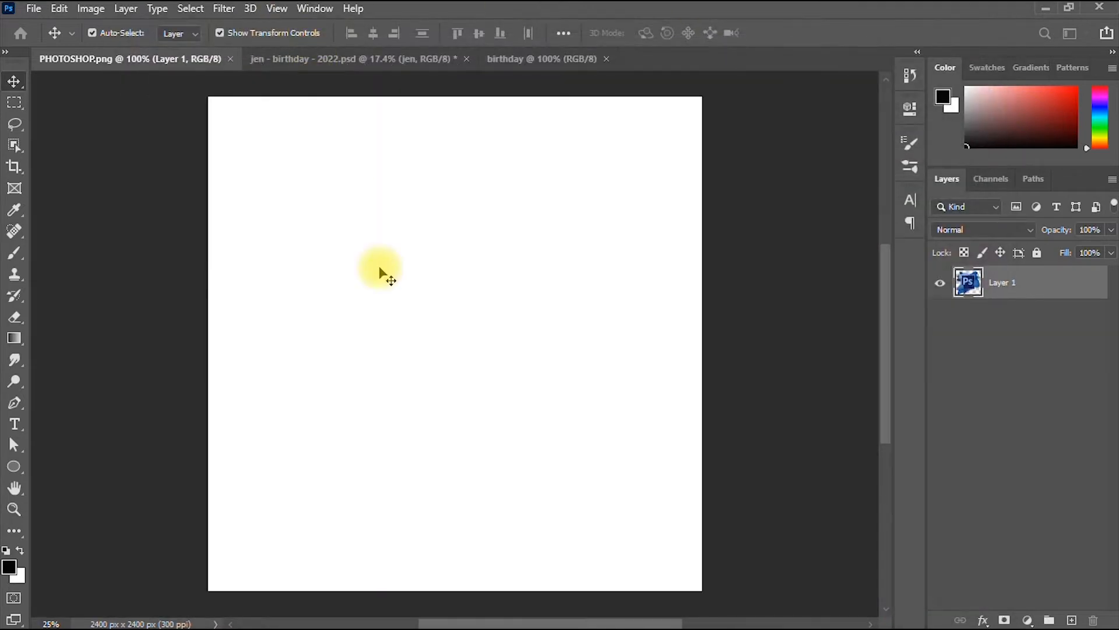
left_click(1095, 285)
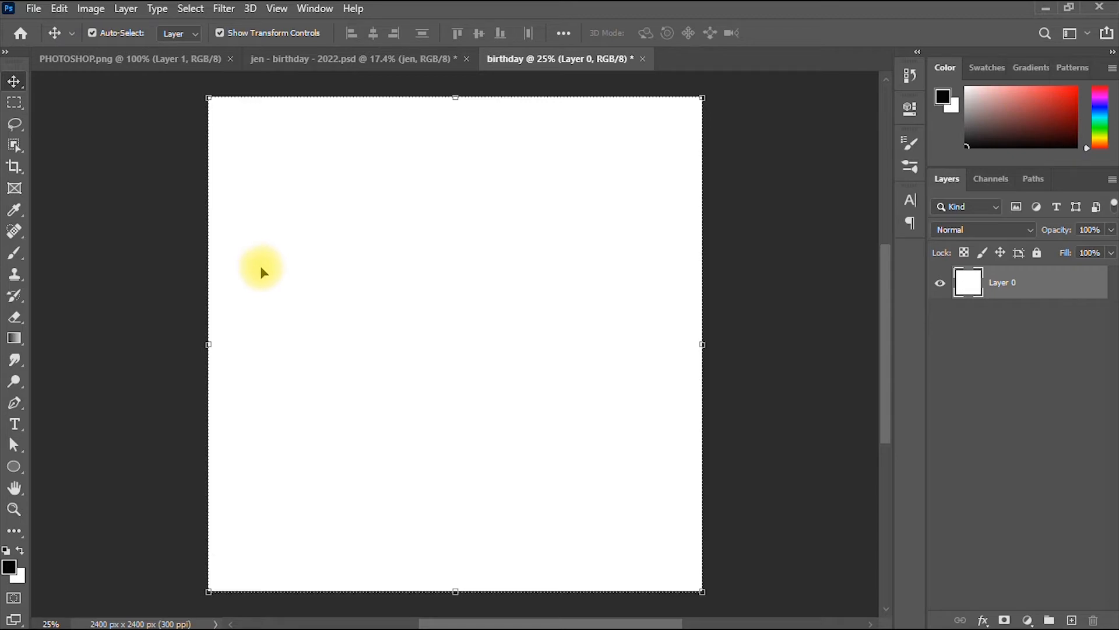
Place the geometric background image with the yellow circle from the tut2 folder into the birthday document
left_click(12, 618)
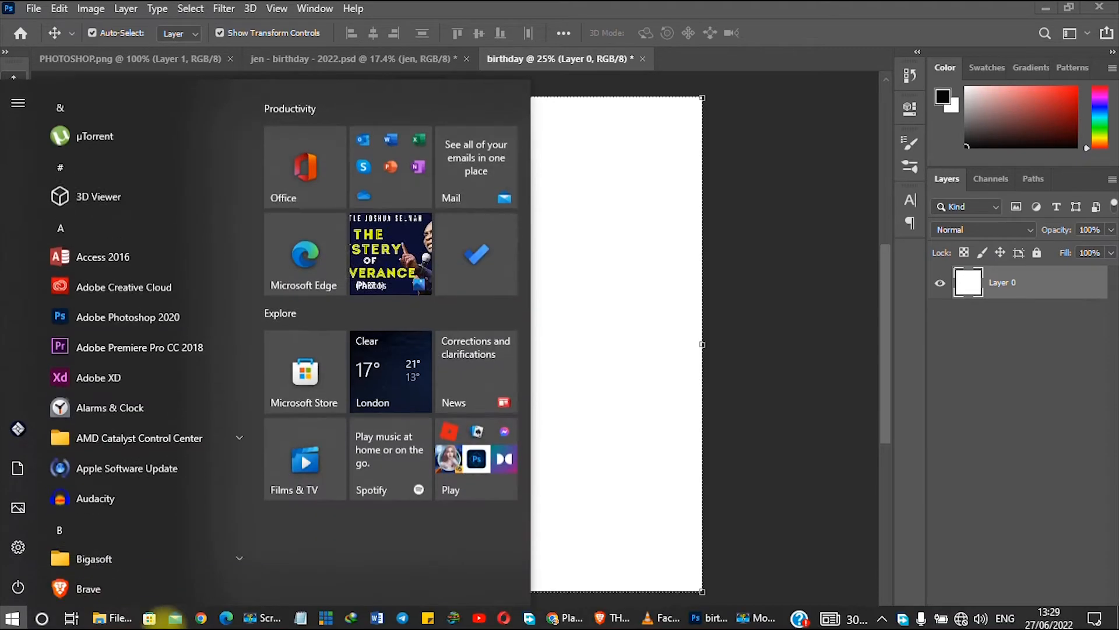
mouse_move(120, 622)
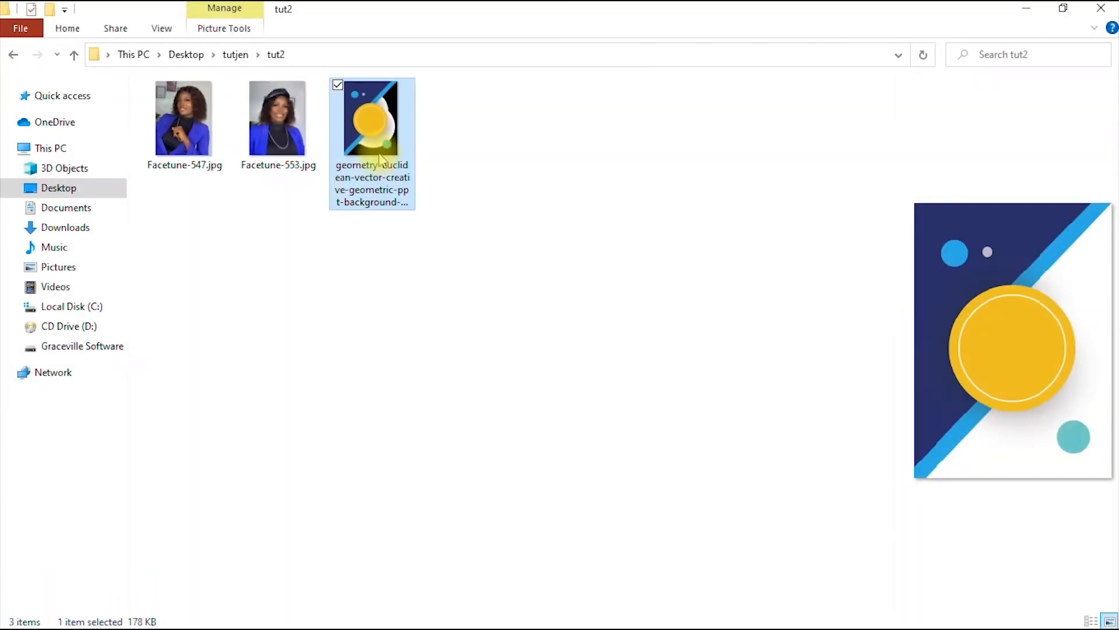
left_click_drag(375, 129, 609, 622)
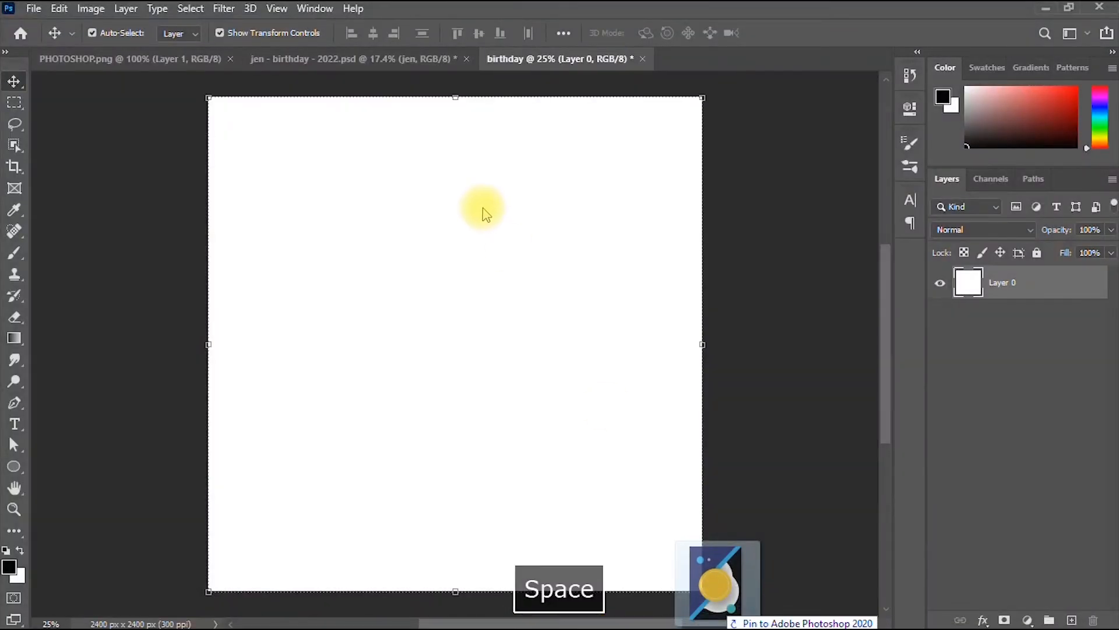
left_click_drag(487, 215, 432, 212)
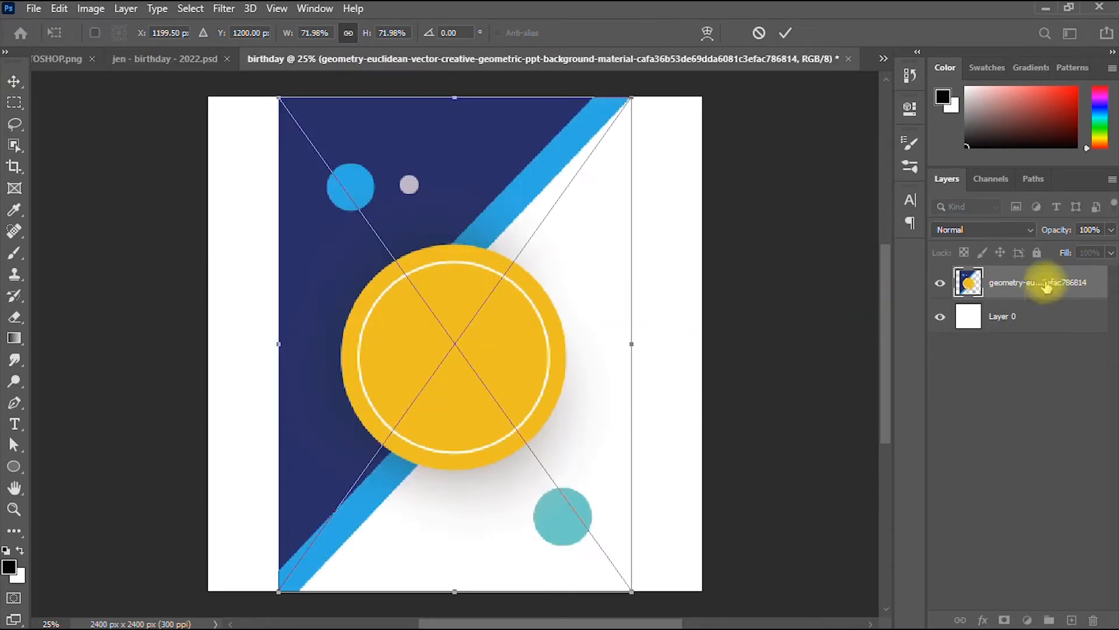
key("Return")
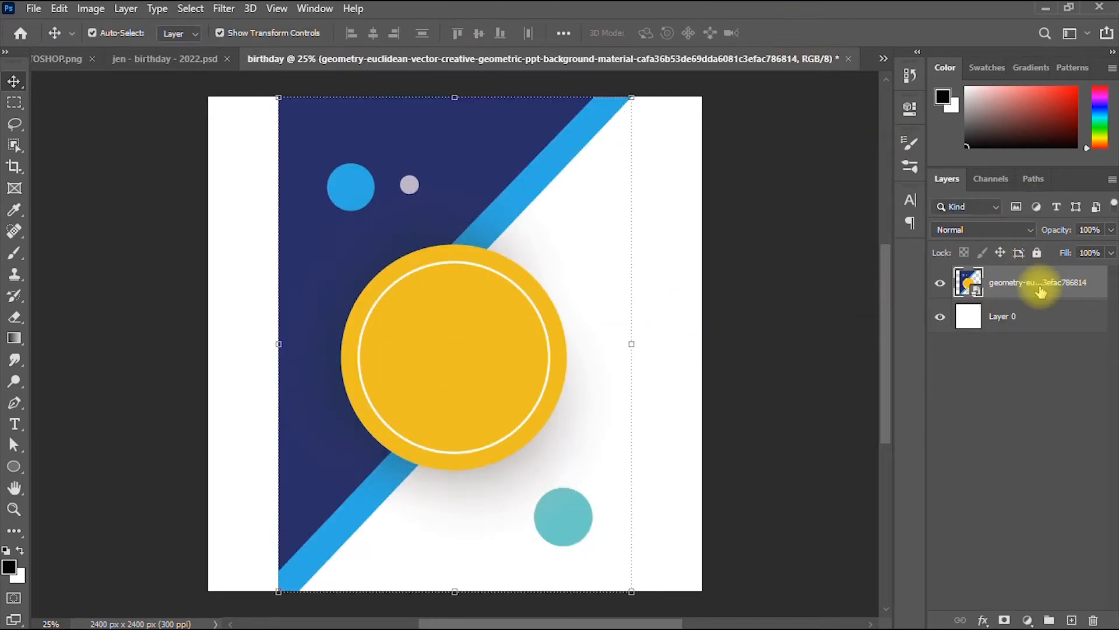
Convert the placed geometric image layer to a smart object and rename it backgrd
right_click(1041, 285)
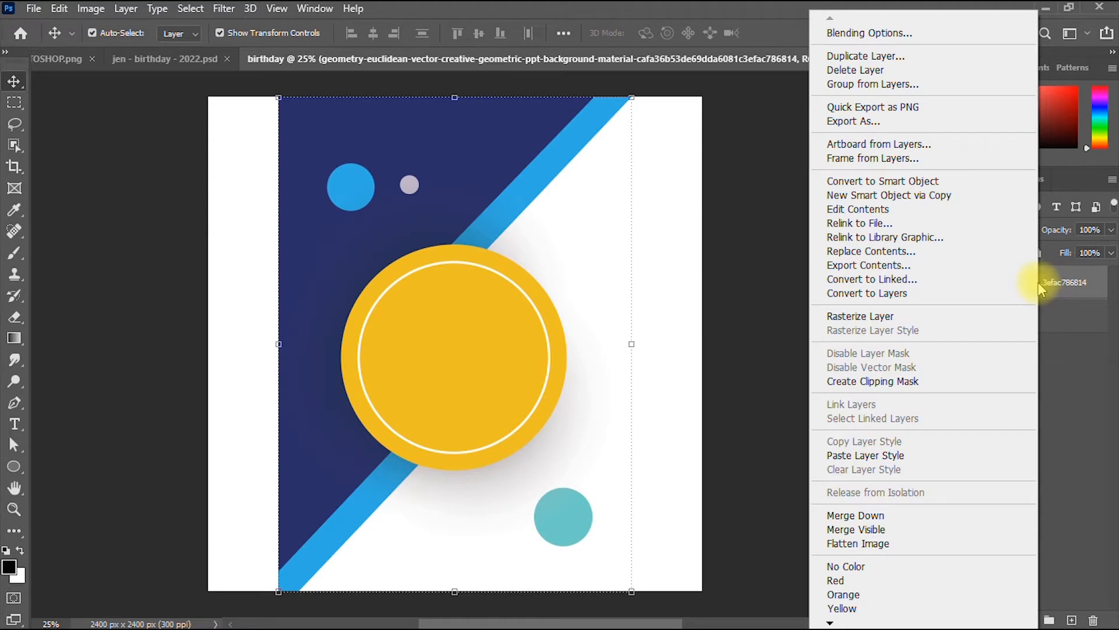
left_click(925, 182)
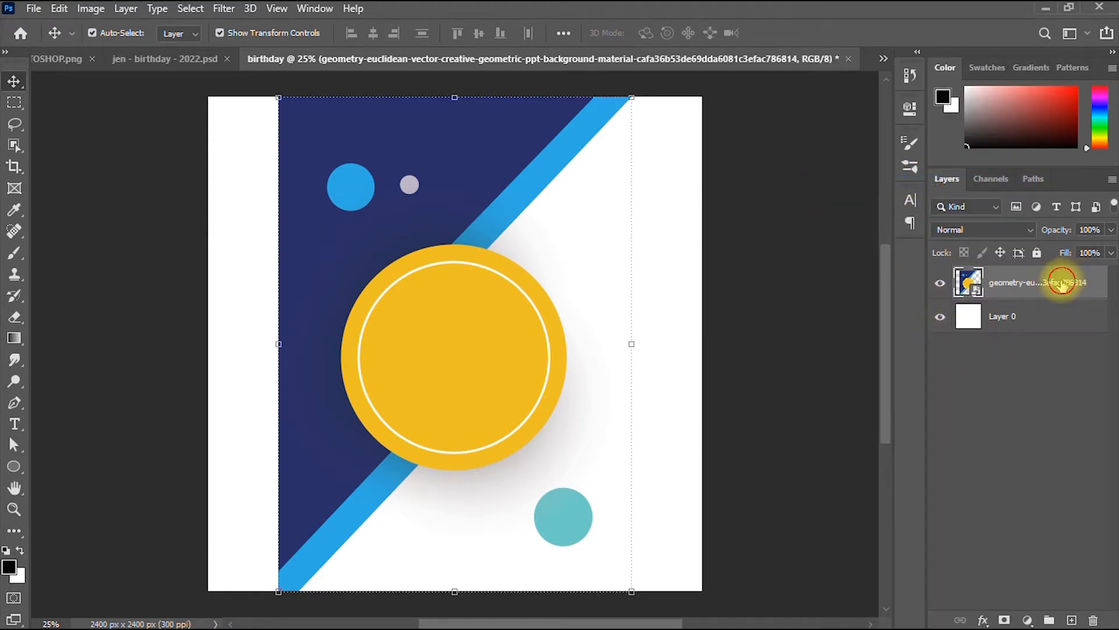
type("backgrd")
left_click(1058, 452)
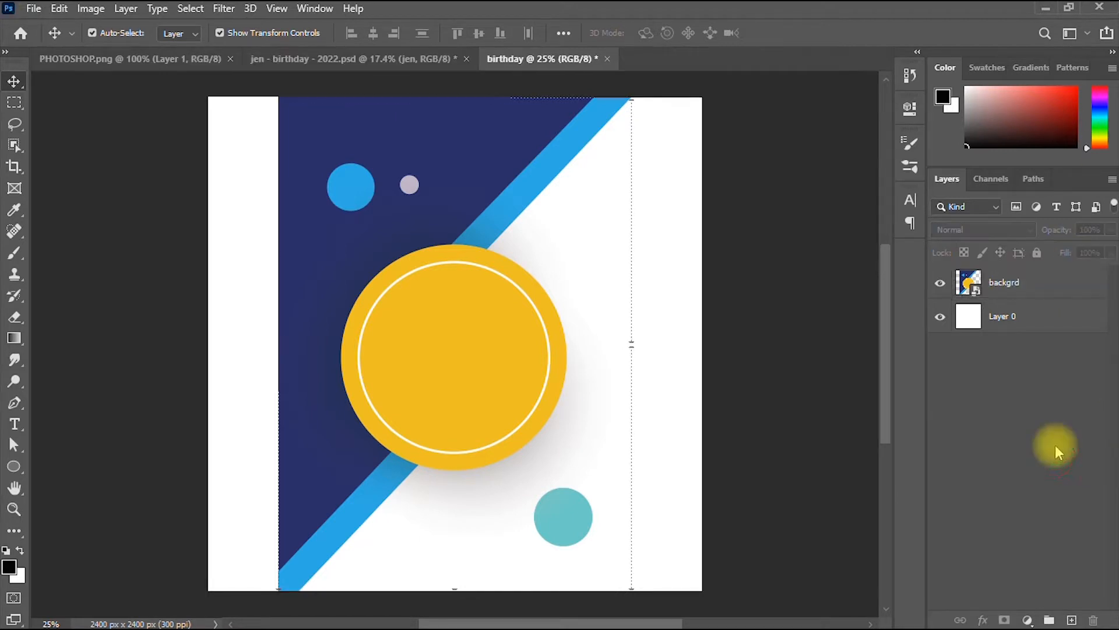
Scale the backgrd image down to about 1170 x 1634 px and fit it into the canvas's upper-left corner
left_click_drag(410, 385, 339, 377)
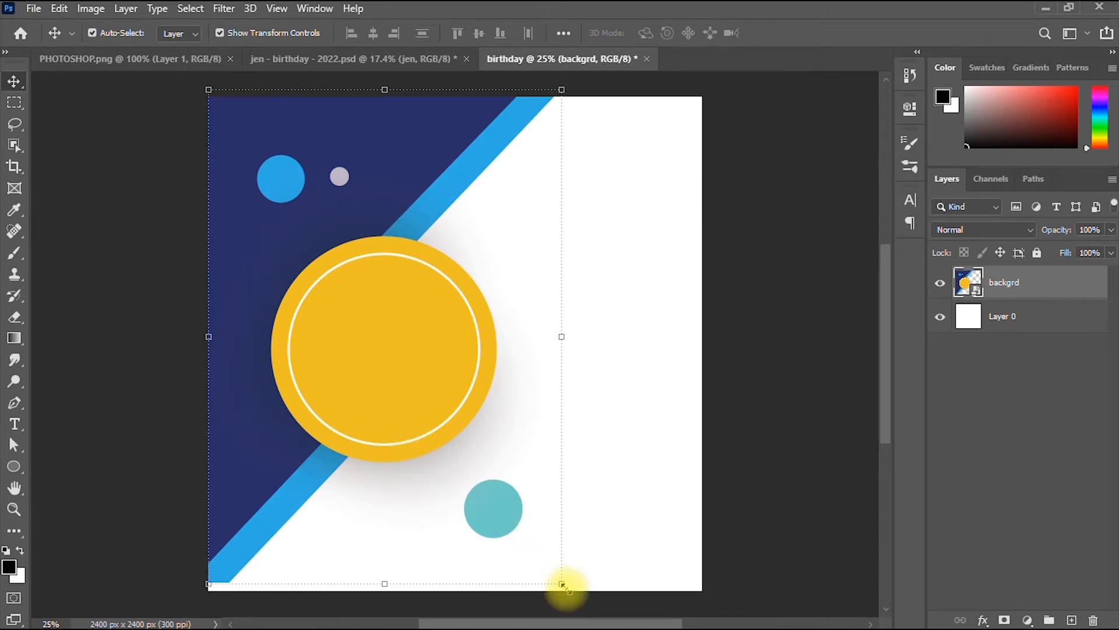
left_click_drag(562, 585, 475, 463)
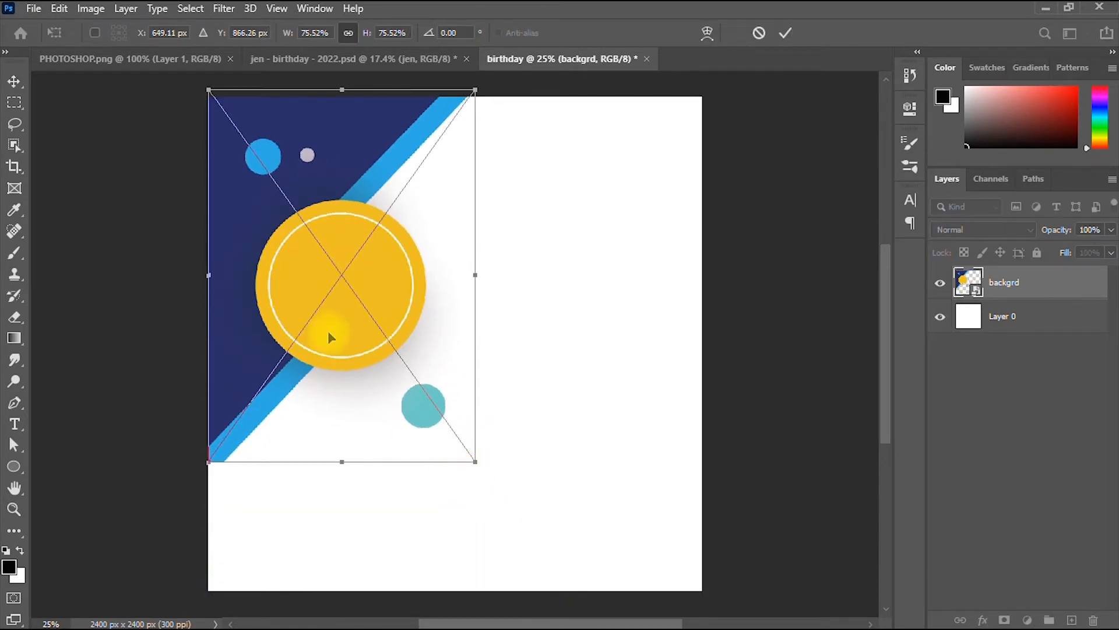
left_click_drag(343, 314, 337, 346)
left_click_drag(475, 470, 435, 442)
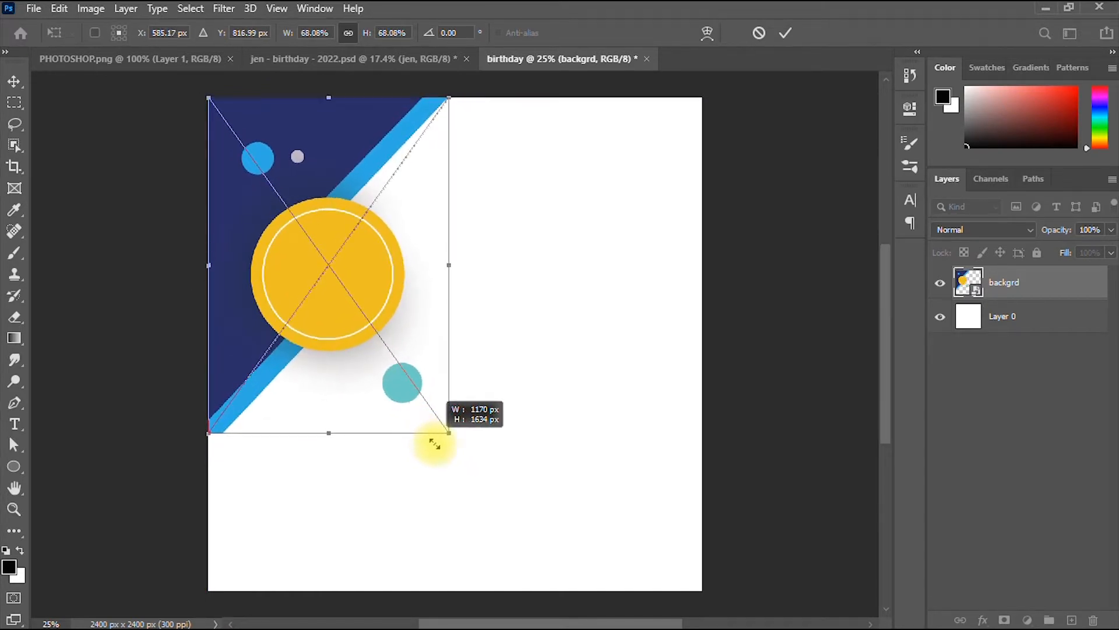
left_click(787, 33)
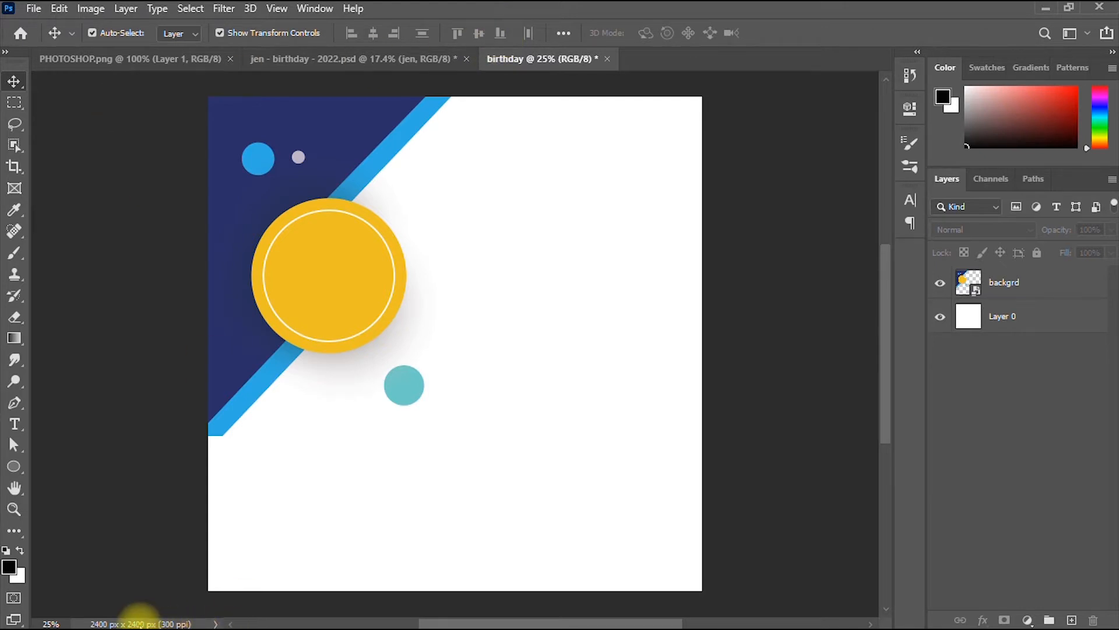
Place the portrait Facetune-553.jpg from the tut2 folder into the right half of the birthday canvas
key("super")
mouse_move(111, 619)
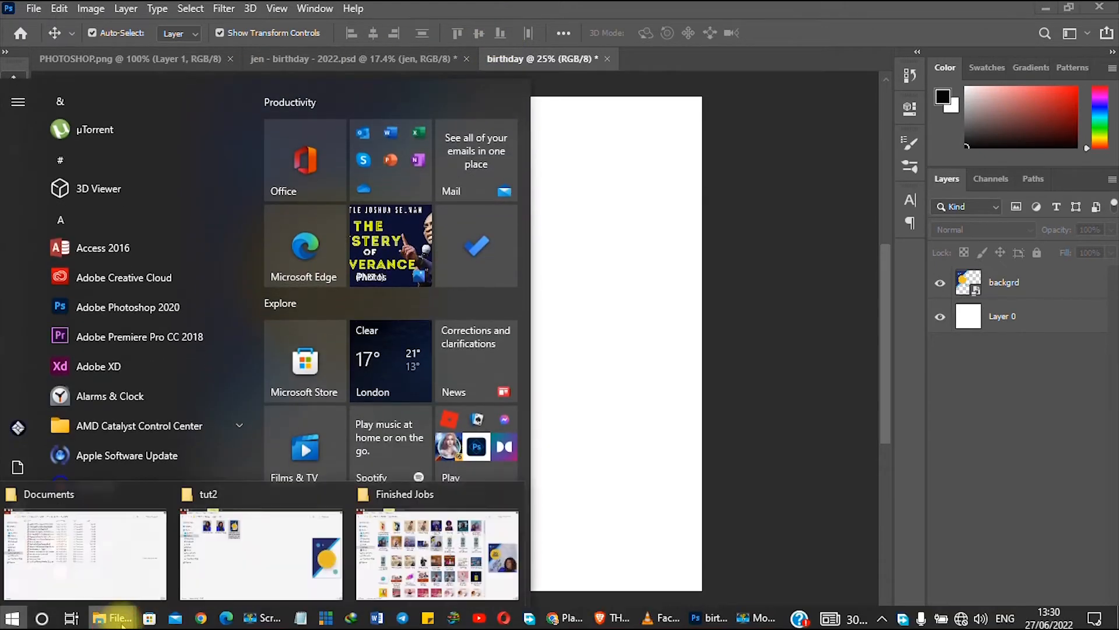
left_click(237, 571)
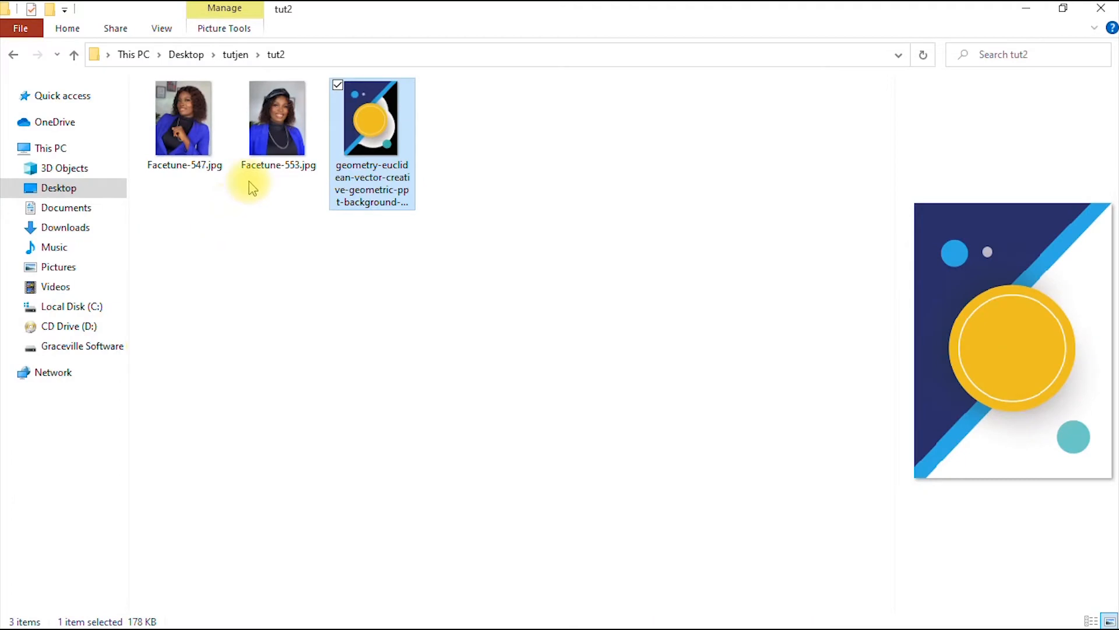
left_click(276, 146)
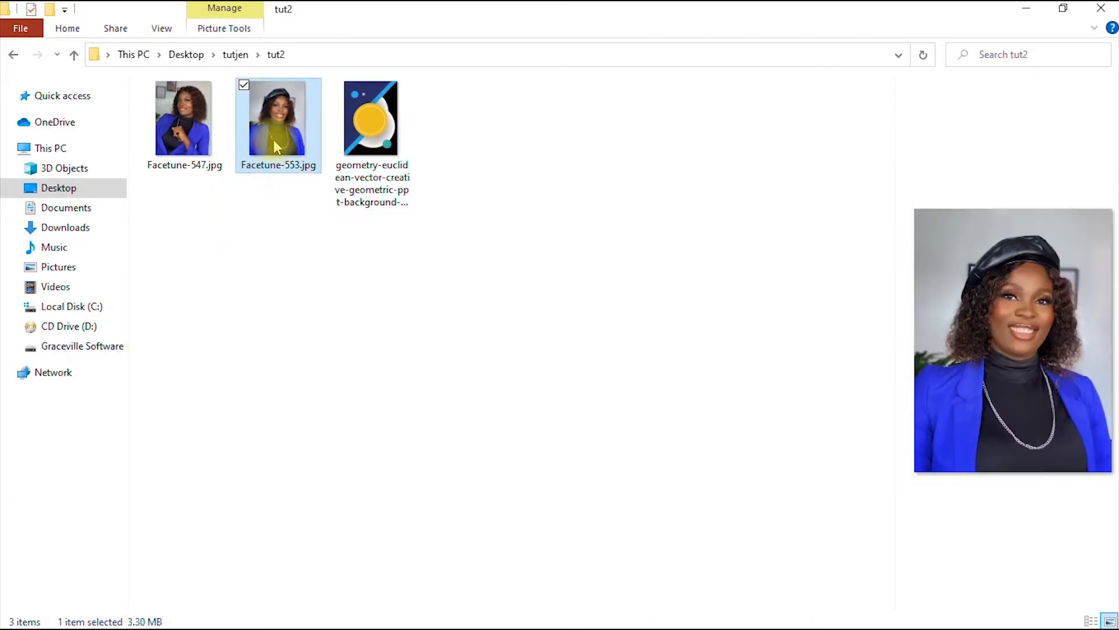
left_click_drag(276, 144, 690, 392)
key("super")
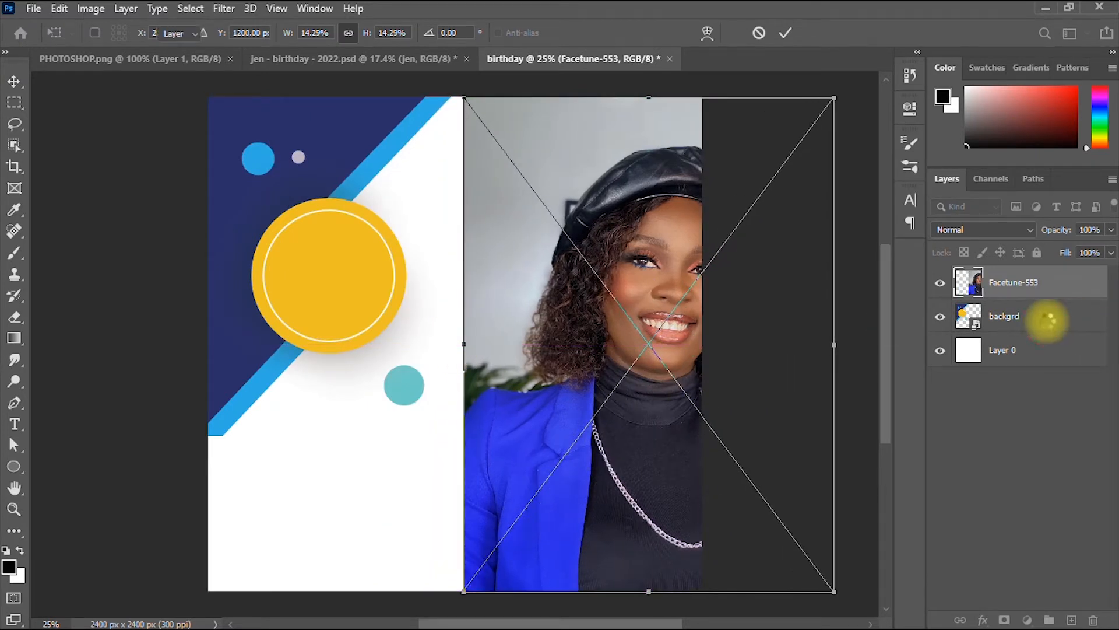
Shift the backgrd layer slightly up and left so its edges extend past the canvas corner
left_click(1048, 320)
mouse_move(260, 396)
left_mouse_down()
mouse_move(233, 400)
mouse_move(245, 382)
left_mouse_up()
left_click(881, 221)
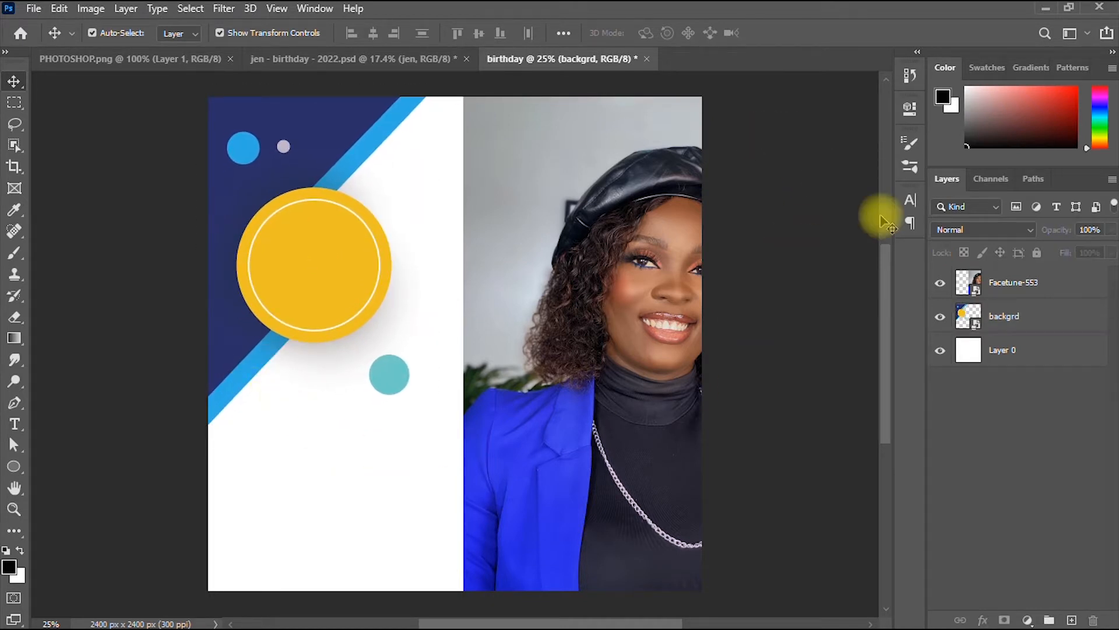
Rename the Facetune-553 layer to image 2 and move the portrait left until it aligns with the canvas's right edge
left_click(1015, 284)
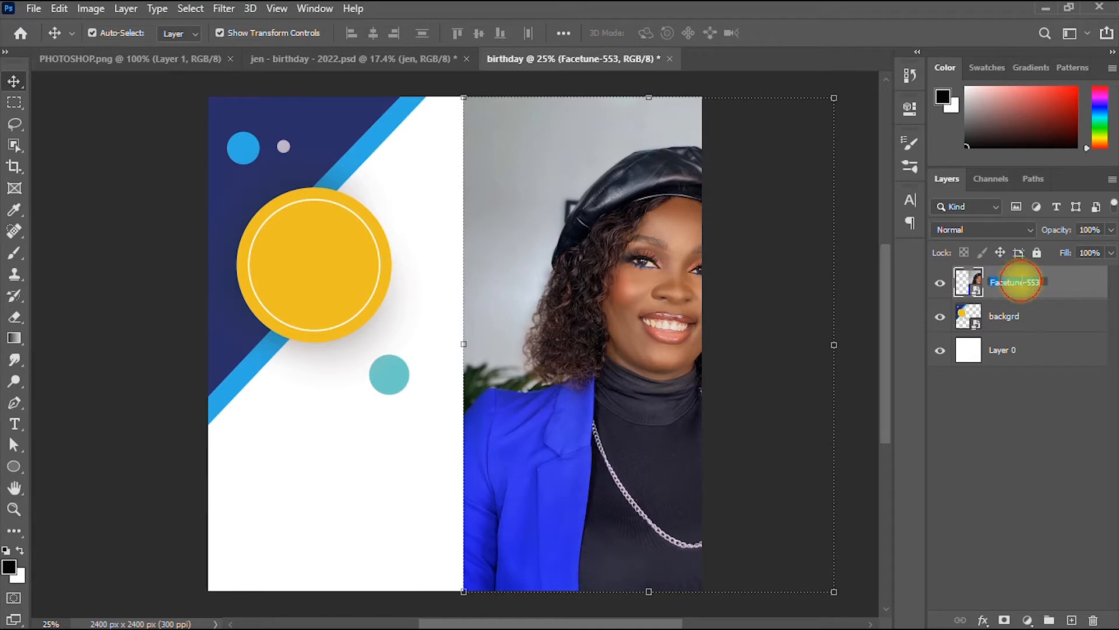
type("image 2")
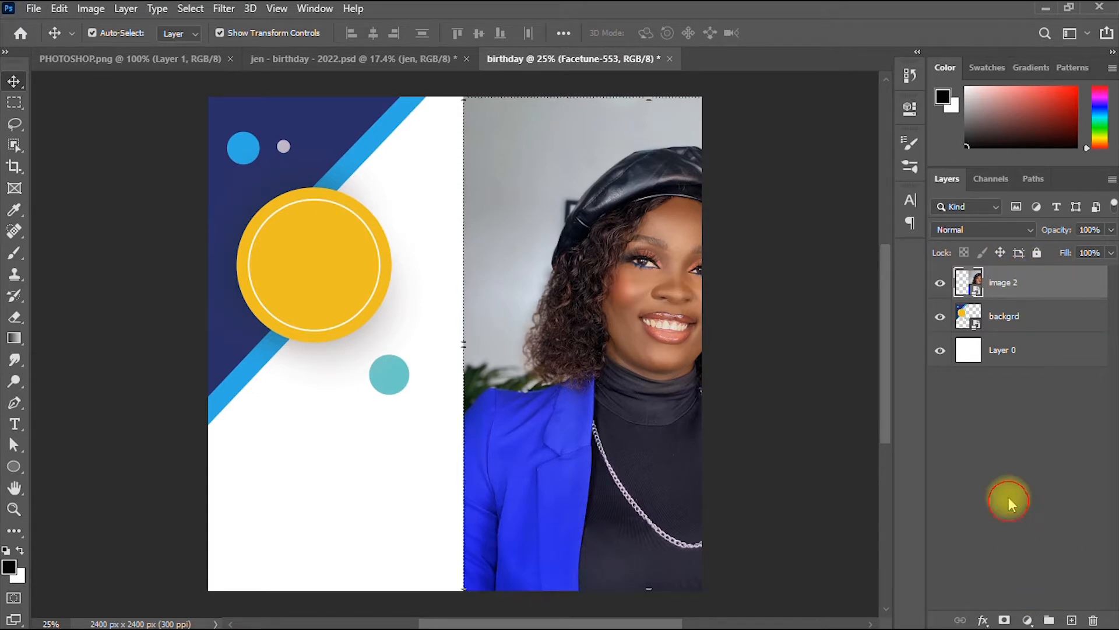
left_click_drag(545, 275, 422, 275)
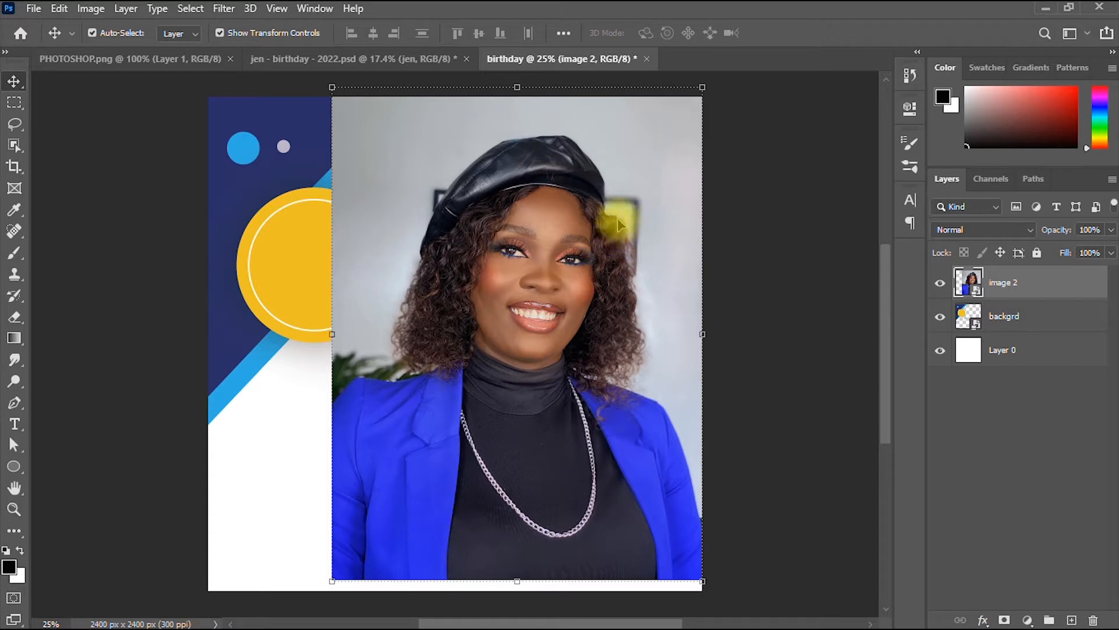
Add a layer mask to image 2 and set up a Soft Round brush at 1102 px with 0% hardness
left_click(1005, 619)
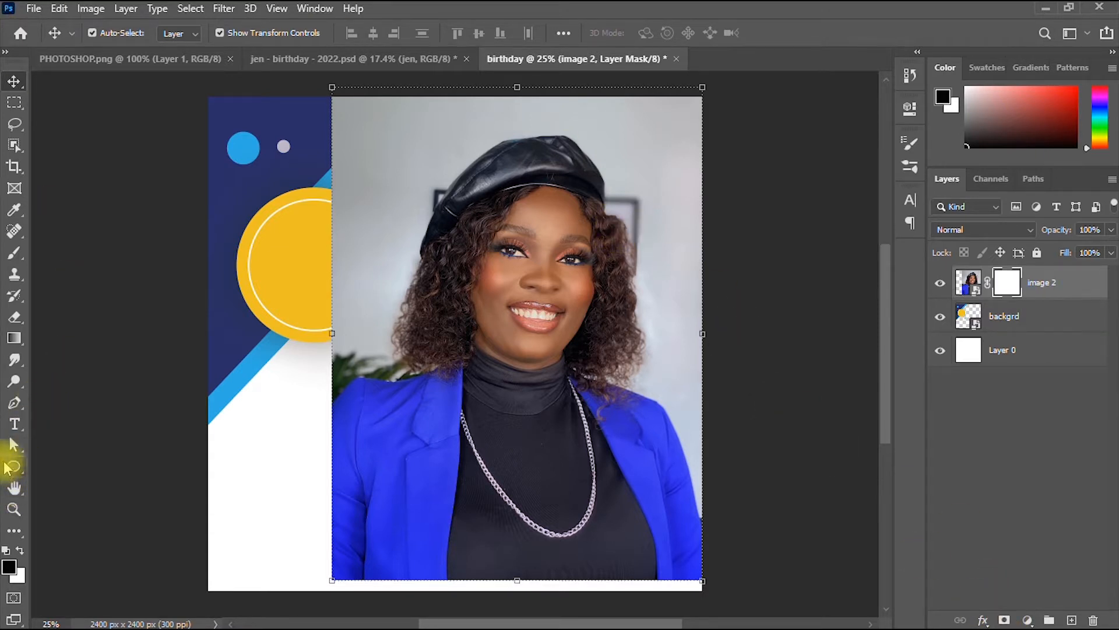
left_click(12, 255)
left_click(117, 33)
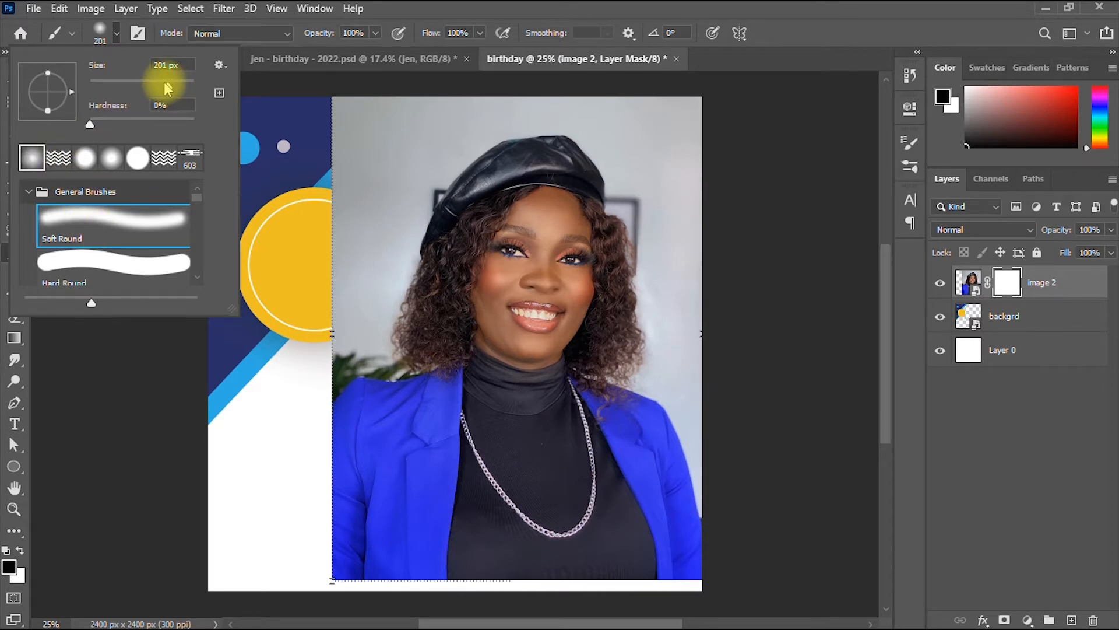
left_click(91, 122)
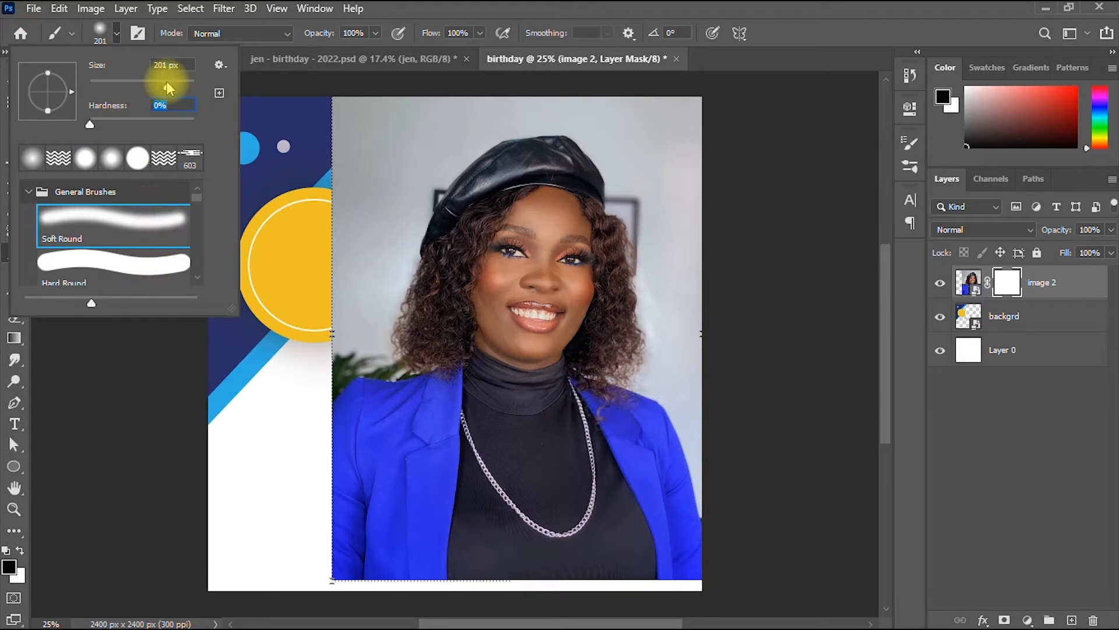
left_click_drag(168, 86, 186, 87)
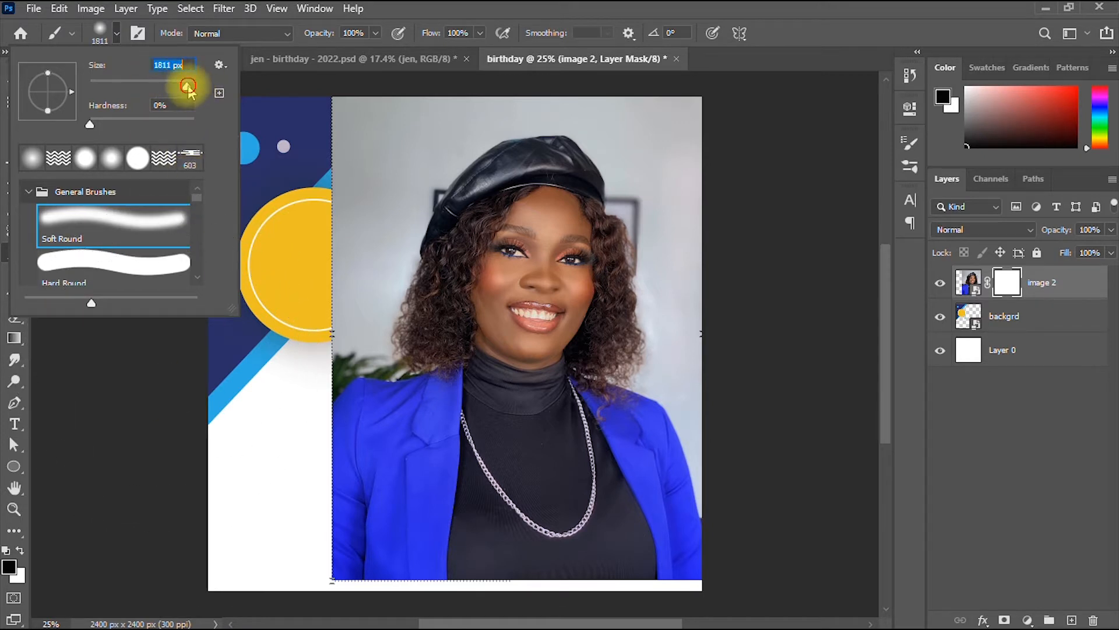
left_click(117, 452)
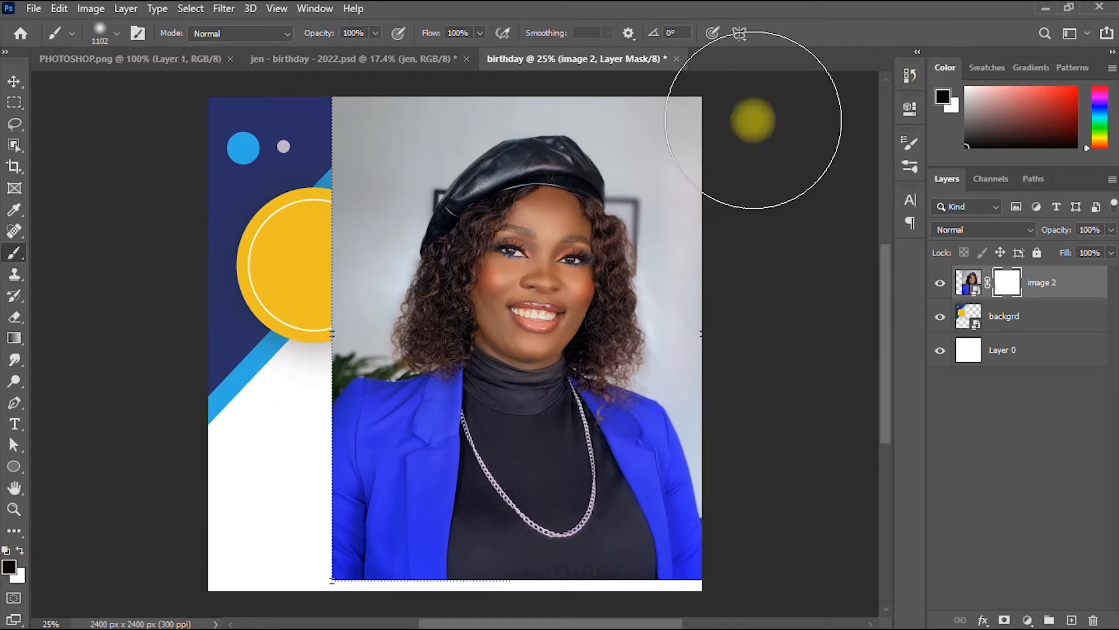
Paint black on the image 2 mask to fade the photo's grey background and its side and bottom edges into the design
mouse_move(400, 157)
left_mouse_down()
mouse_move(313, 178)
mouse_move(352, 181)
mouse_move(262, 348)
mouse_move(309, 136)
mouse_move(413, 29)
mouse_move(595, 23)
mouse_move(680, 68)
mouse_move(720, 111)
mouse_move(762, 317)
left_mouse_up()
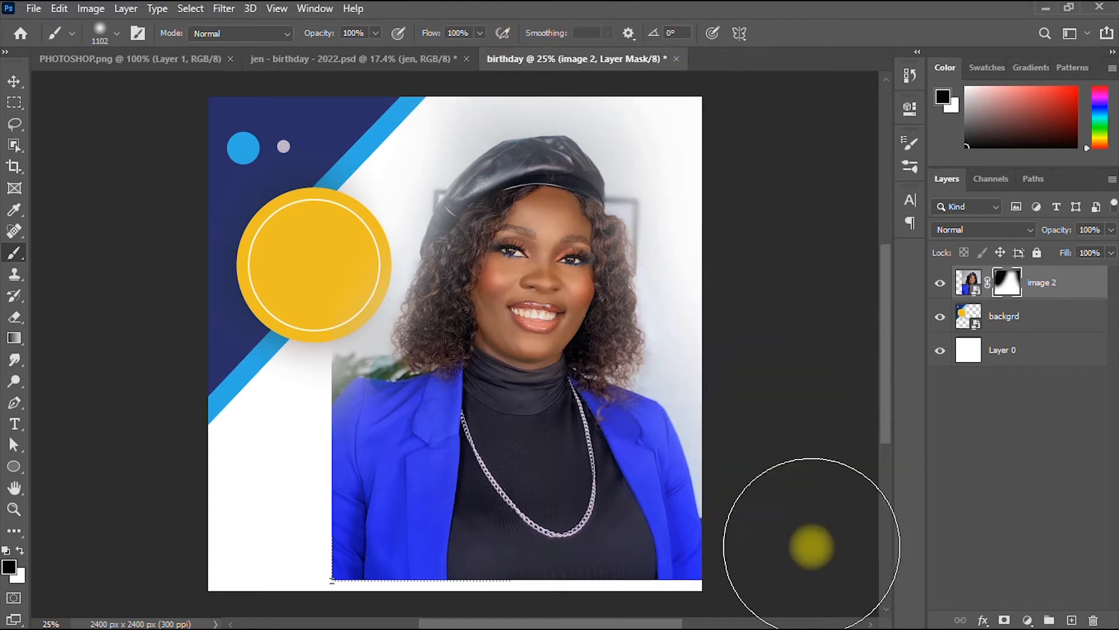
left_click(775, 622)
scroll(193, 490, "down", 3)
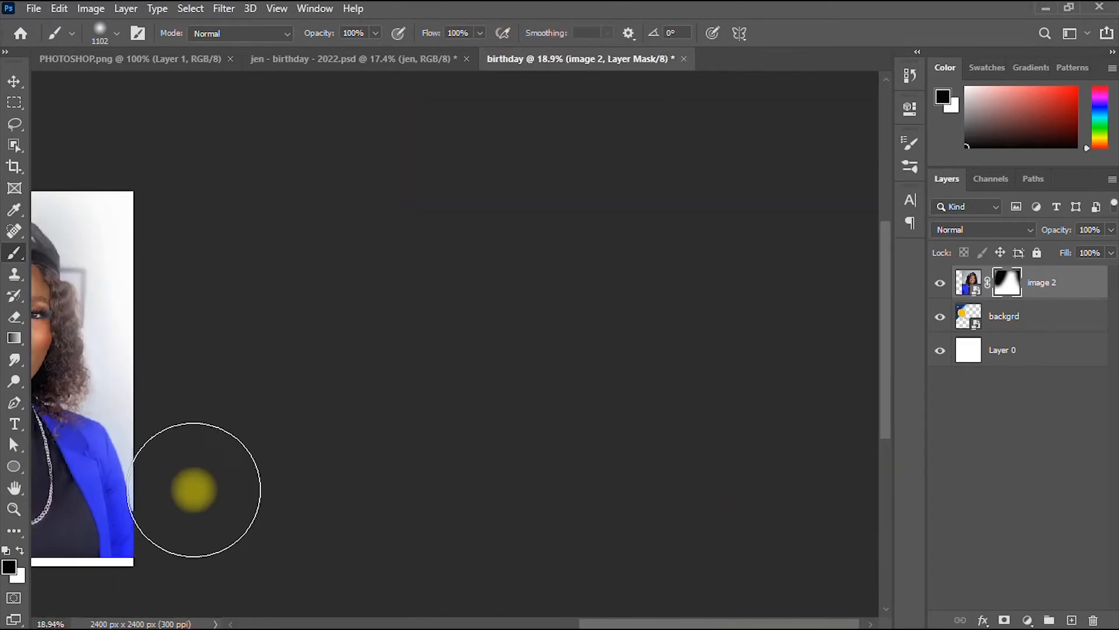
left_click(14, 487)
left_click_drag(186, 443, 712, 420)
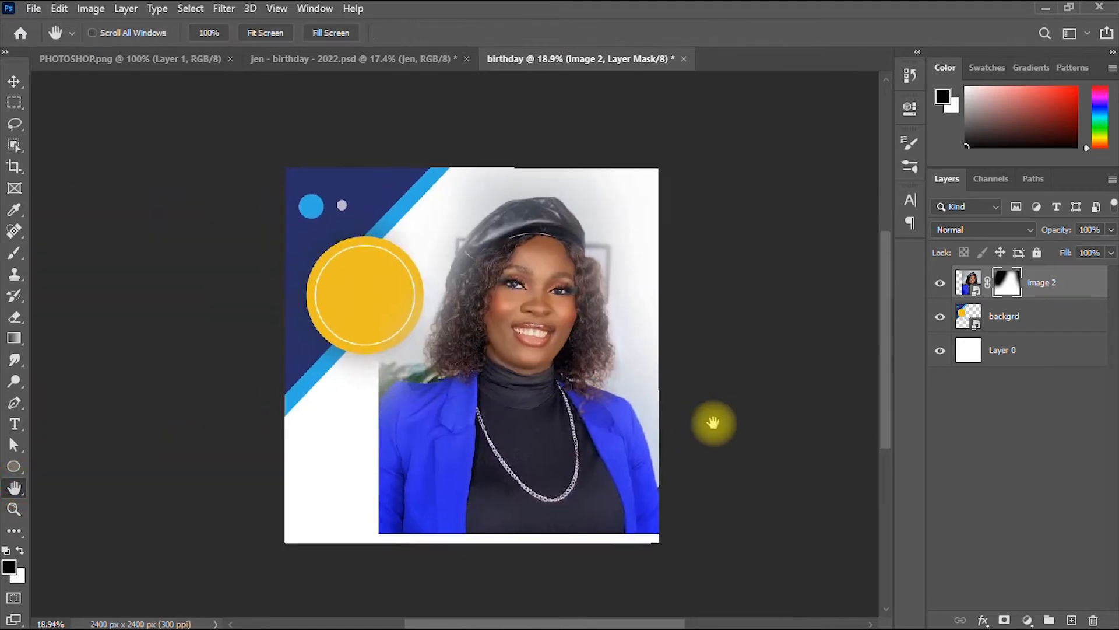
left_click(14, 252)
mouse_move(535, 548)
left_mouse_down()
mouse_move(429, 561)
mouse_move(320, 548)
mouse_move(355, 577)
mouse_move(707, 615)
mouse_move(706, 579)
mouse_move(631, 588)
mouse_move(669, 595)
mouse_move(569, 598)
mouse_move(423, 571)
mouse_move(242, 572)
left_mouse_up()
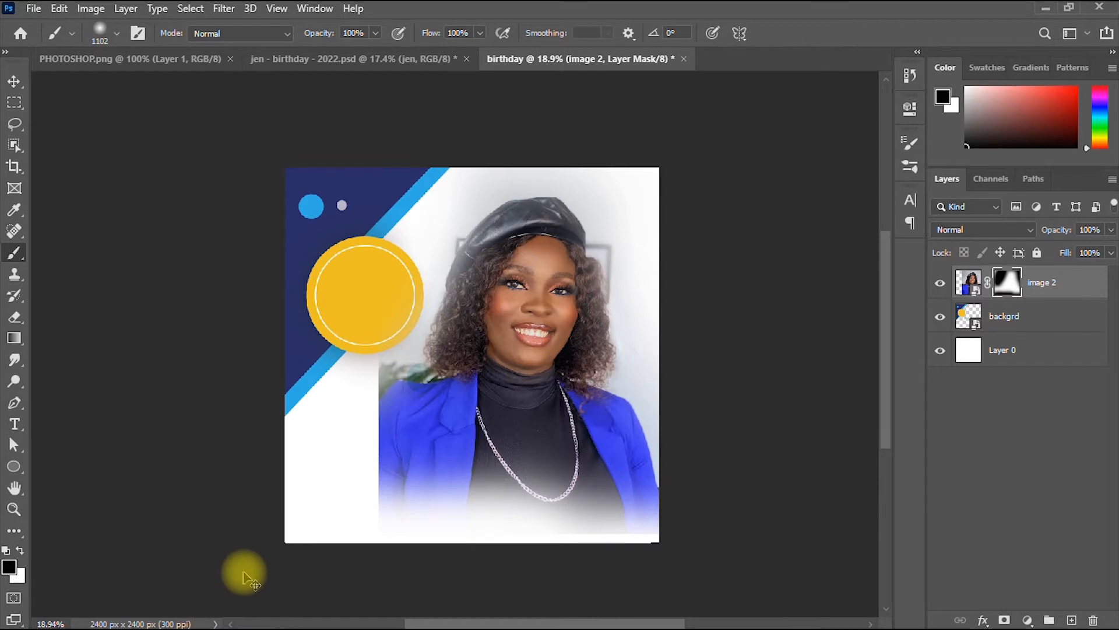
key("ctrl+z")
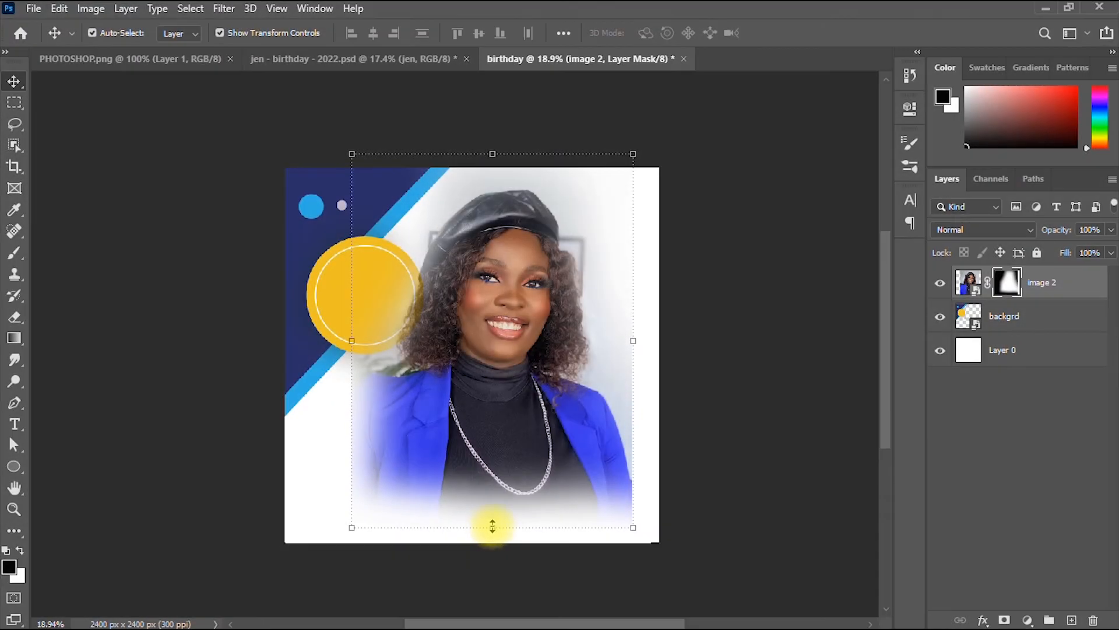
Enlarge the masked portrait to about 124.84% and reposition it so it reaches the canvas's bottom edge
left_click_drag(492, 526, 490, 607)
left_click_drag(500, 475, 488, 446)
left_click(814, 33)
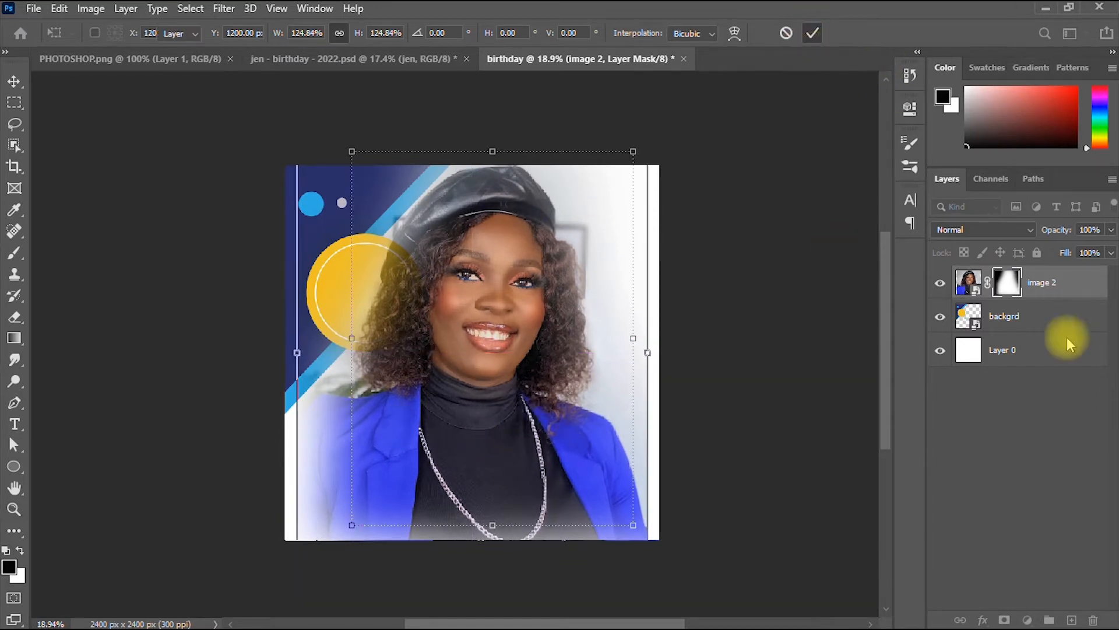
Place the backgrd layer above image 2, and enlarge and reposition the portrait at about 136.67% so it fills the canvas behind it
left_click_drag(1053, 317, 1044, 295)
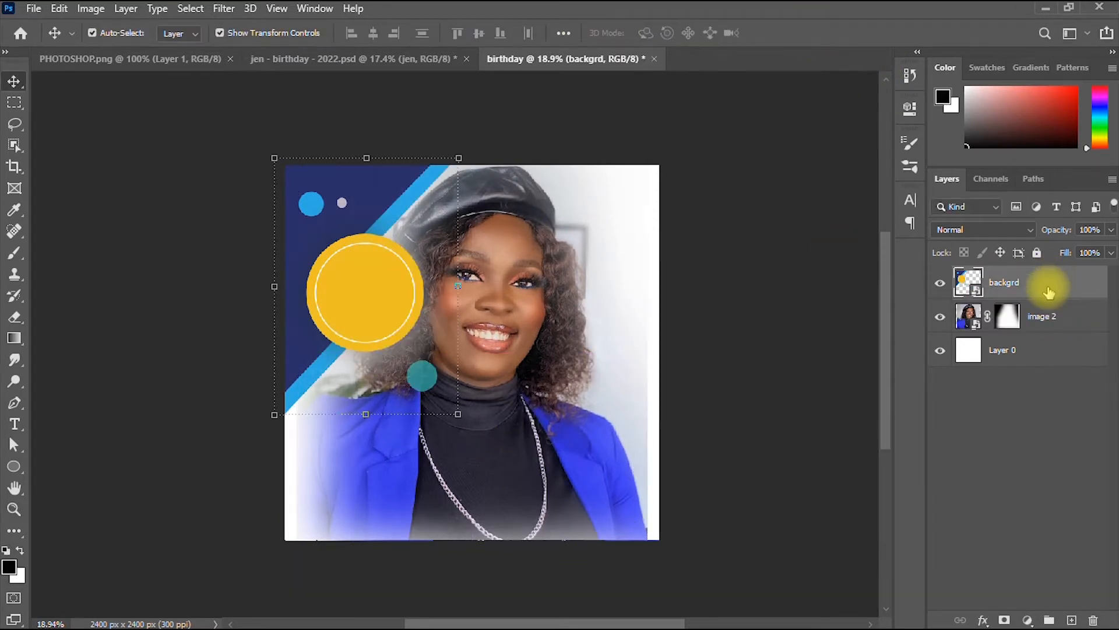
left_click_drag(525, 502, 499, 496)
left_click_drag(458, 591, 485, 625)
left_click_drag(658, 92, 706, 68)
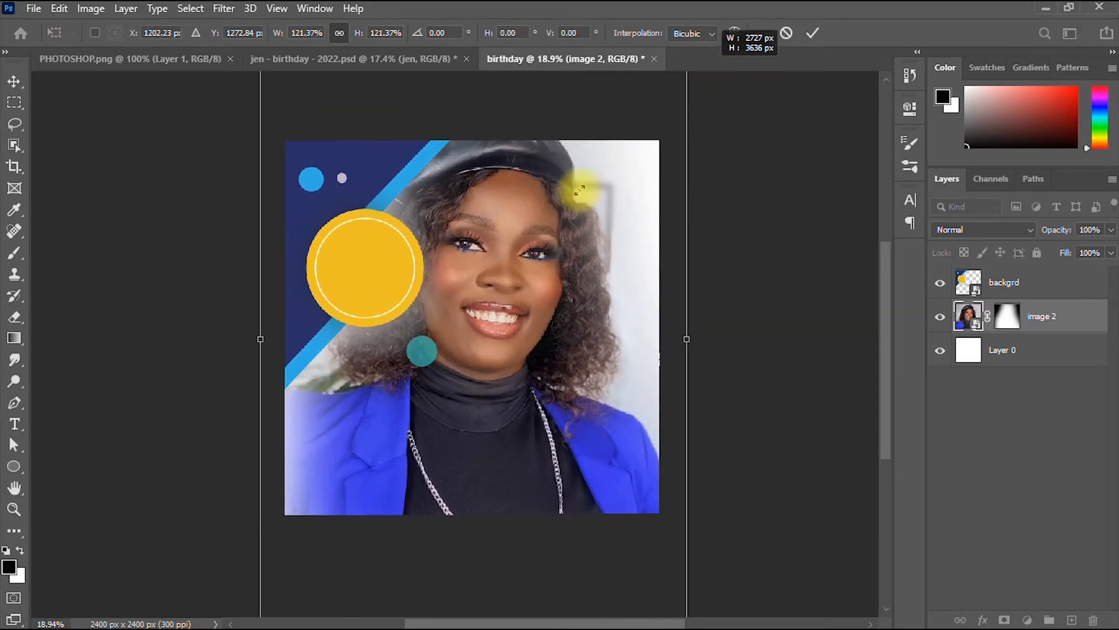
left_click_drag(536, 260, 537, 286)
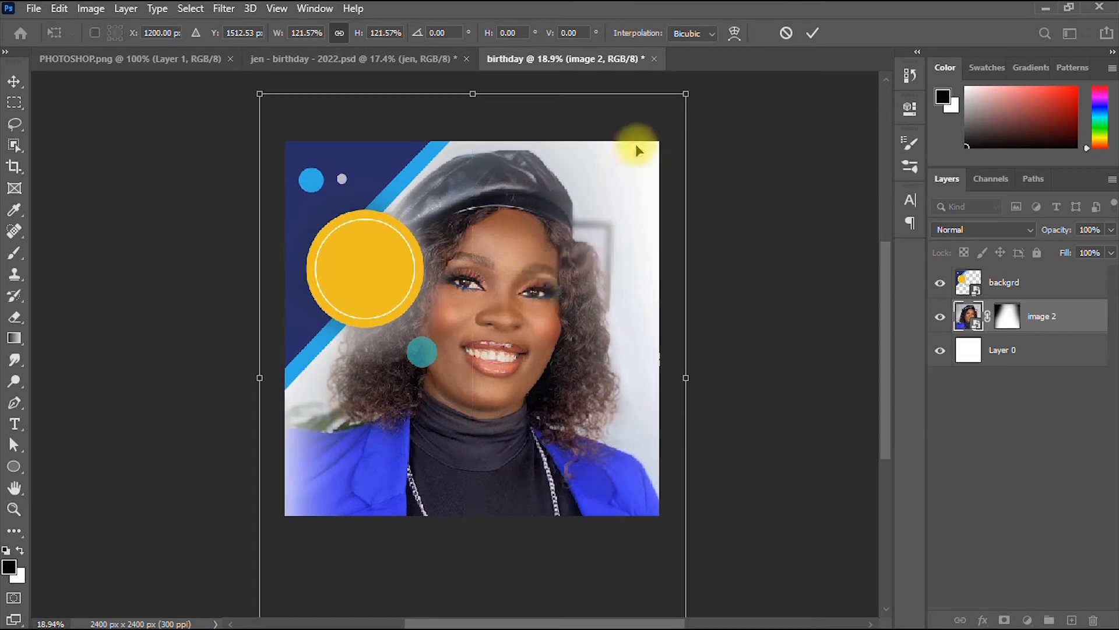
left_click_drag(687, 92, 656, 172)
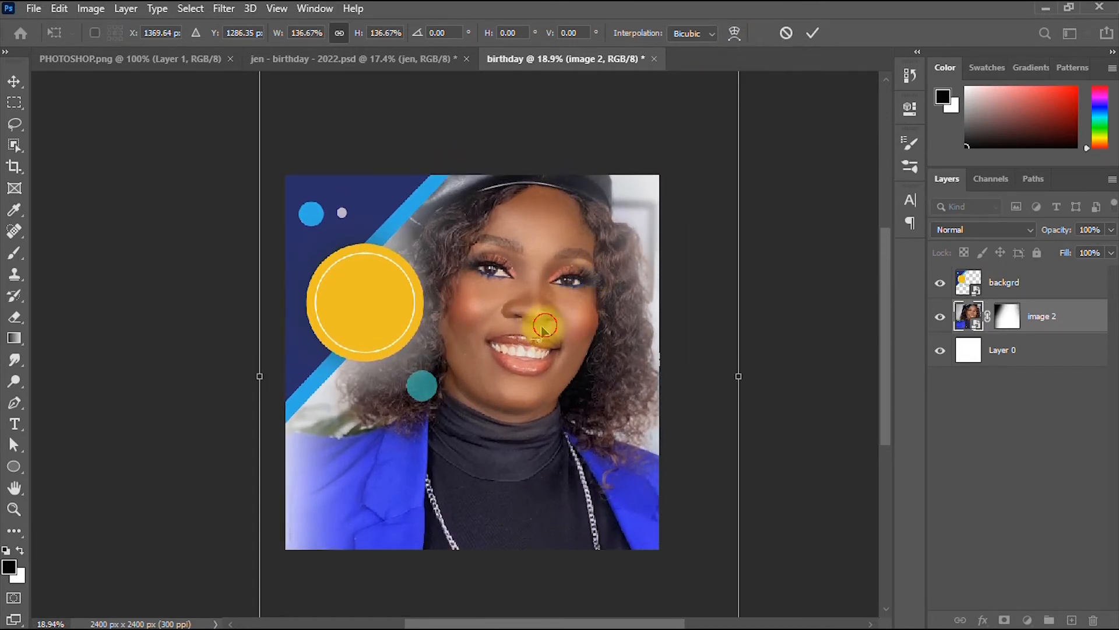
left_click_drag(539, 320, 540, 376)
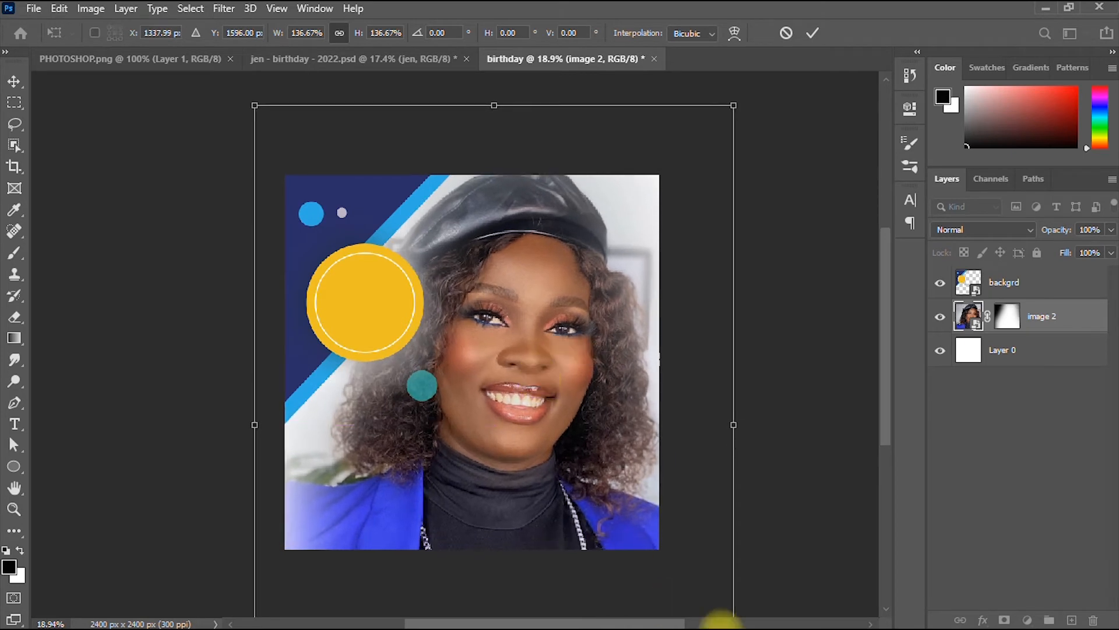
left_click(812, 33)
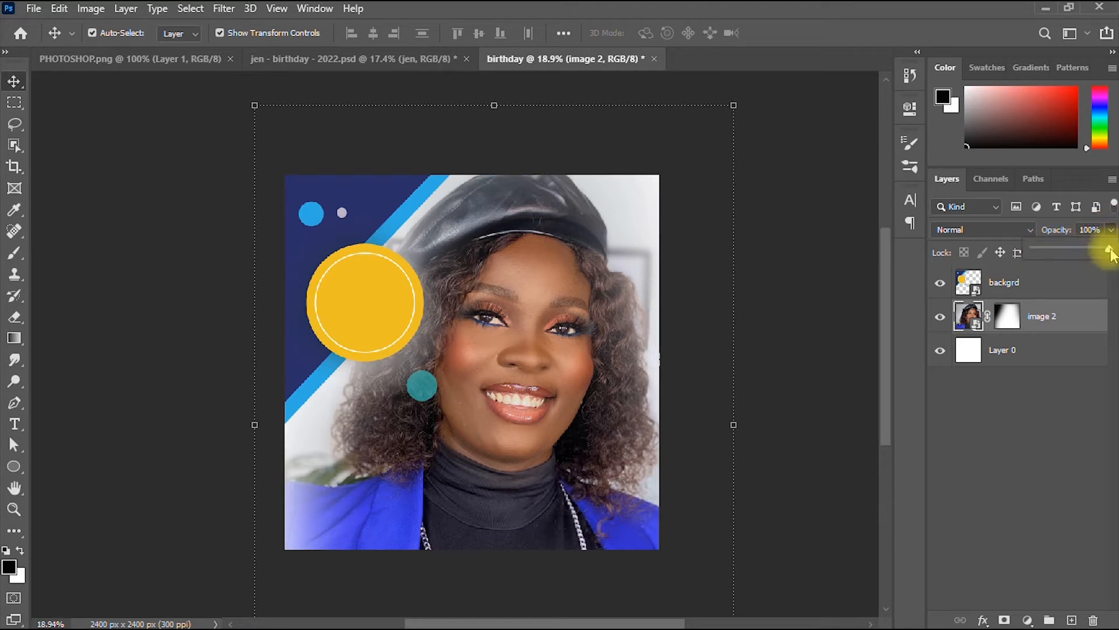
Lower the opacity of the image 2 layer to 20%
left_click_drag(1075, 247, 1057, 247)
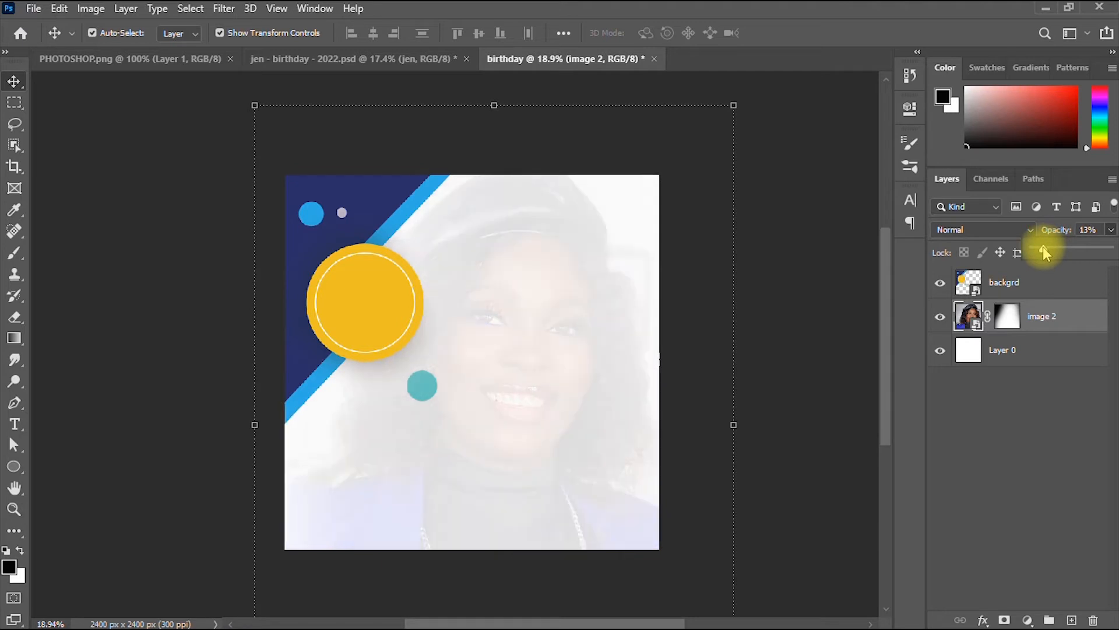
left_click_drag(1043, 246, 1046, 247)
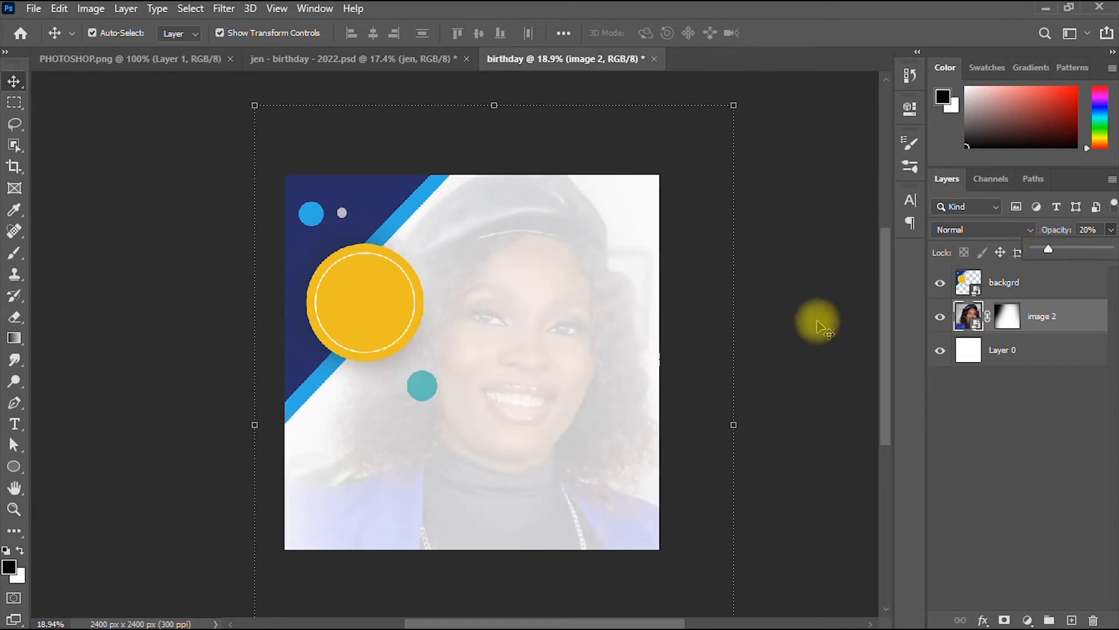
left_click(828, 304)
scroll(700, 342, "down", 2)
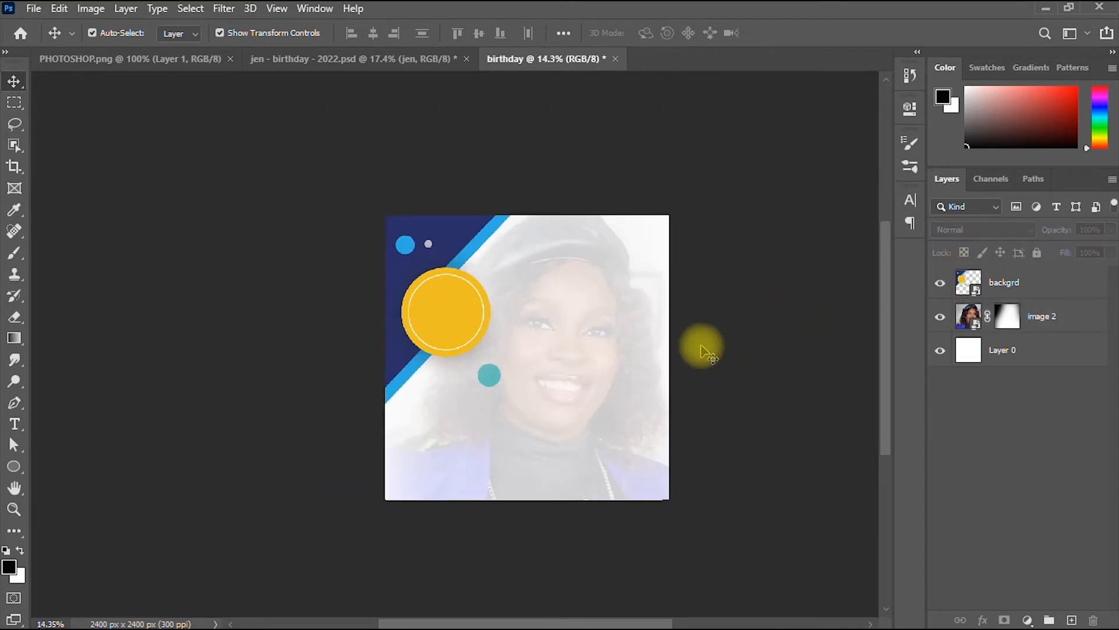
scroll(699, 350, "up", 3)
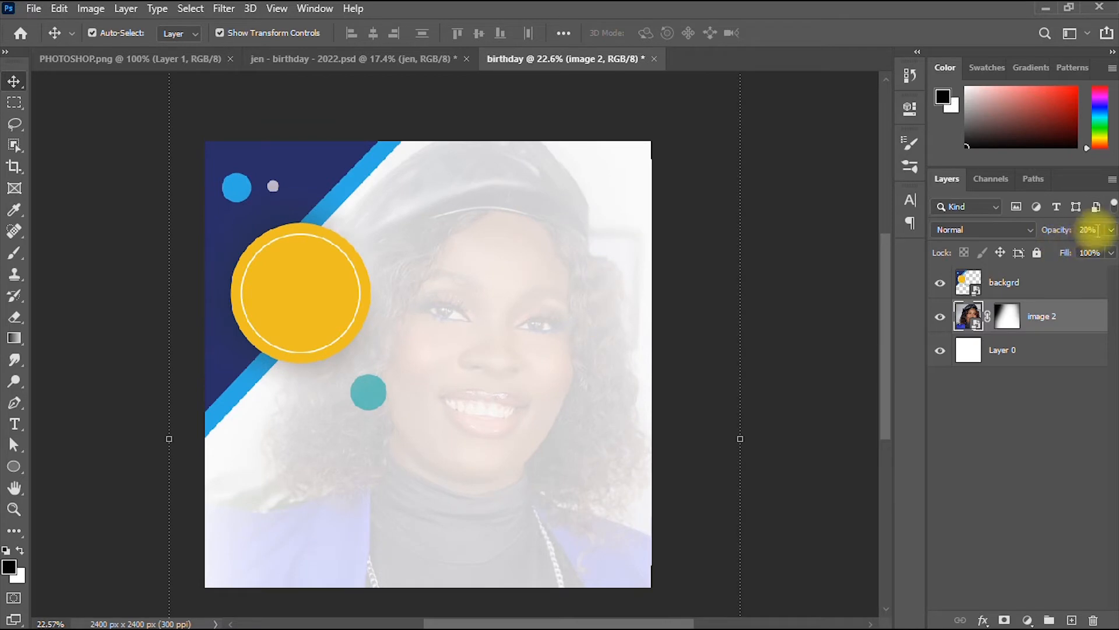
left_click(1109, 231)
left_click_drag(1048, 253, 1051, 252)
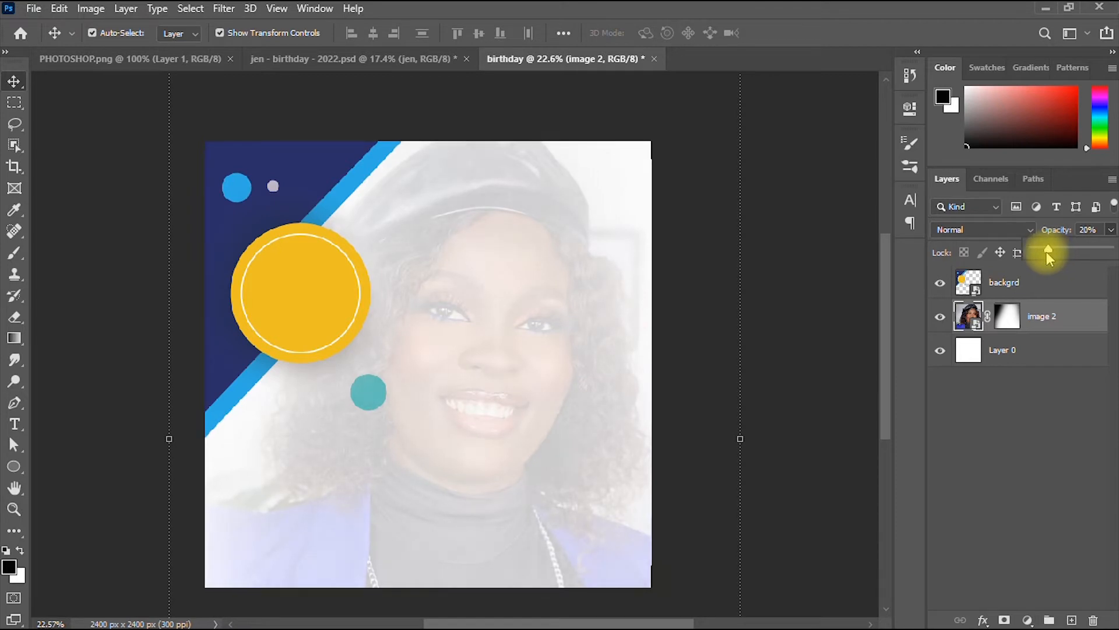
left_click(824, 374)
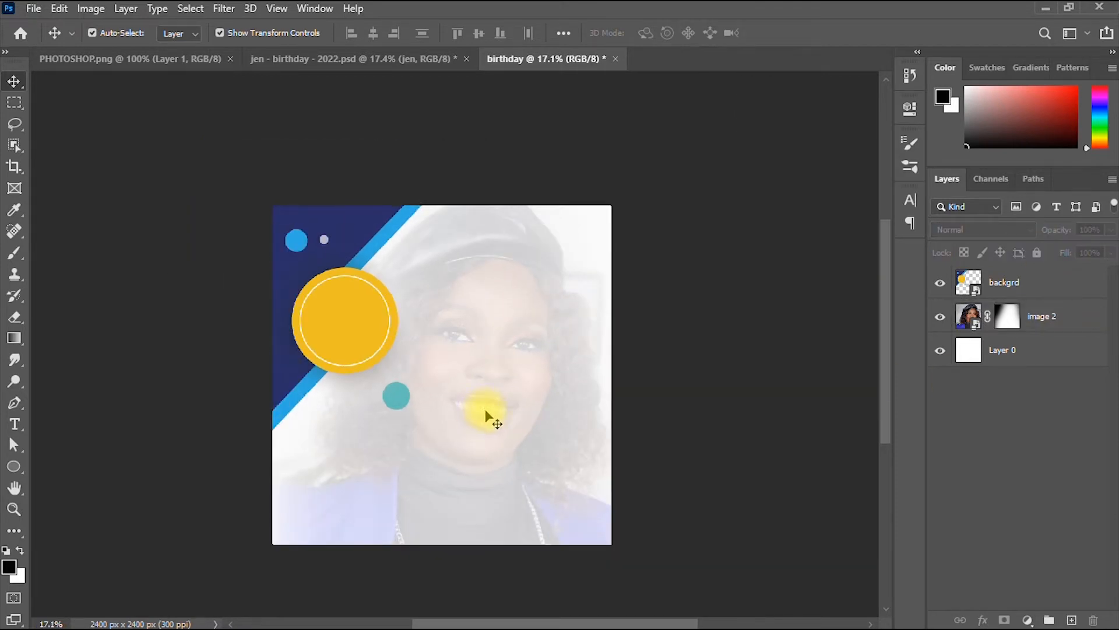
Shift the faded portrait on image 2 and scale it up to about 118.06% so it extends well beyond the canvas
left_click_drag(502, 370, 484, 333)
scroll(485, 358, "down", 4)
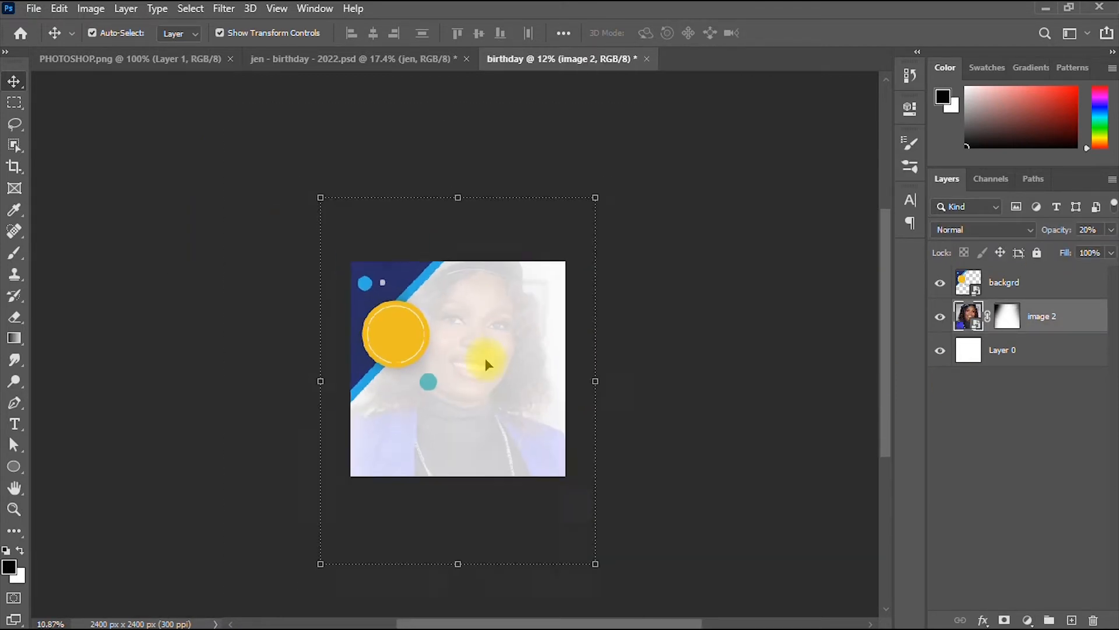
left_click_drag(460, 518, 465, 565)
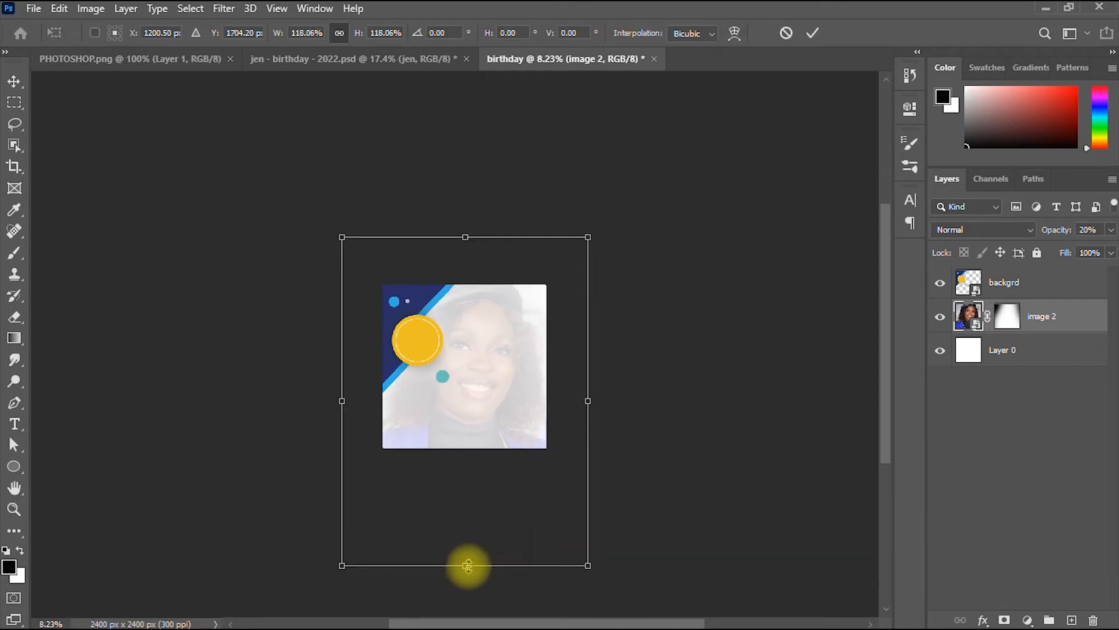
left_click(813, 33)
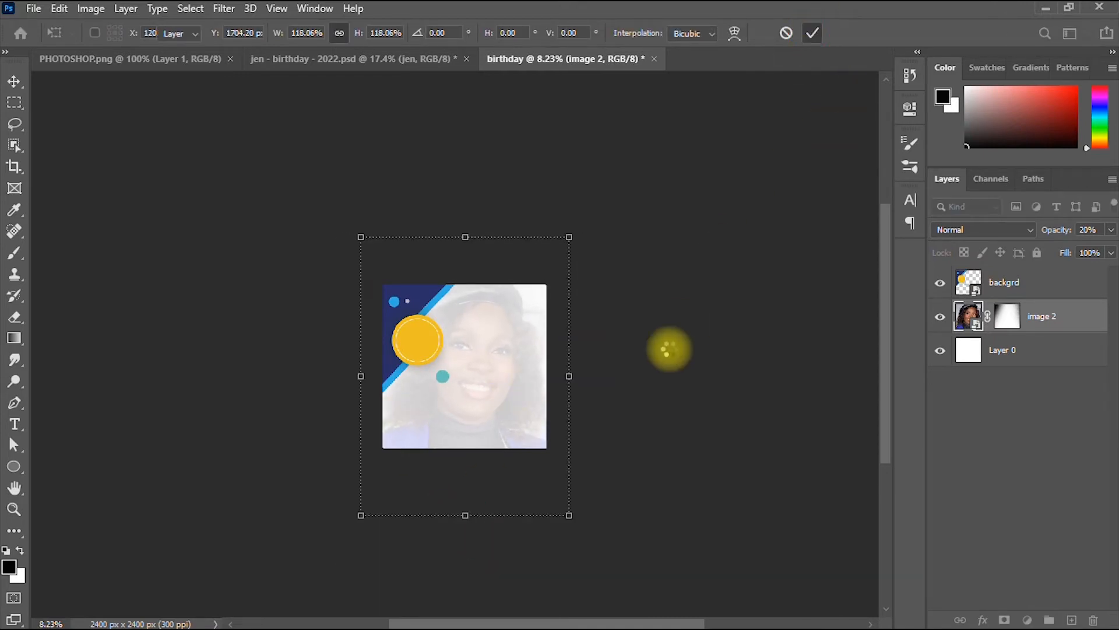
Move the faded portrait down and to the right so the whole hat shows within the canvas
scroll(670, 352, "up", 3)
scroll(671, 352, "up", 2)
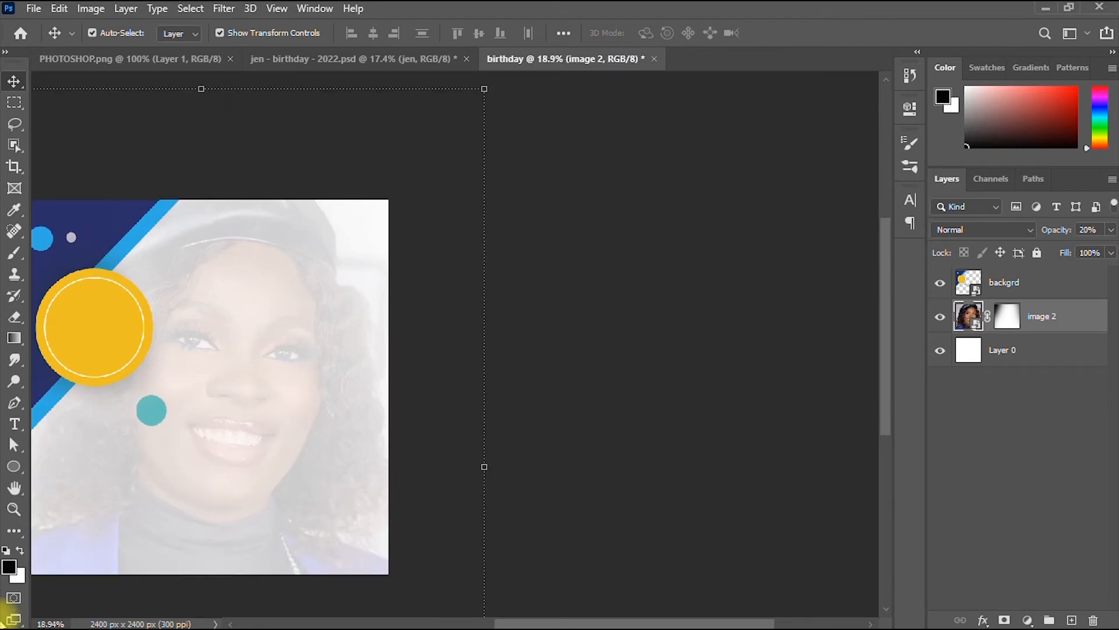
left_click(15, 488)
left_click_drag(309, 443, 561, 405)
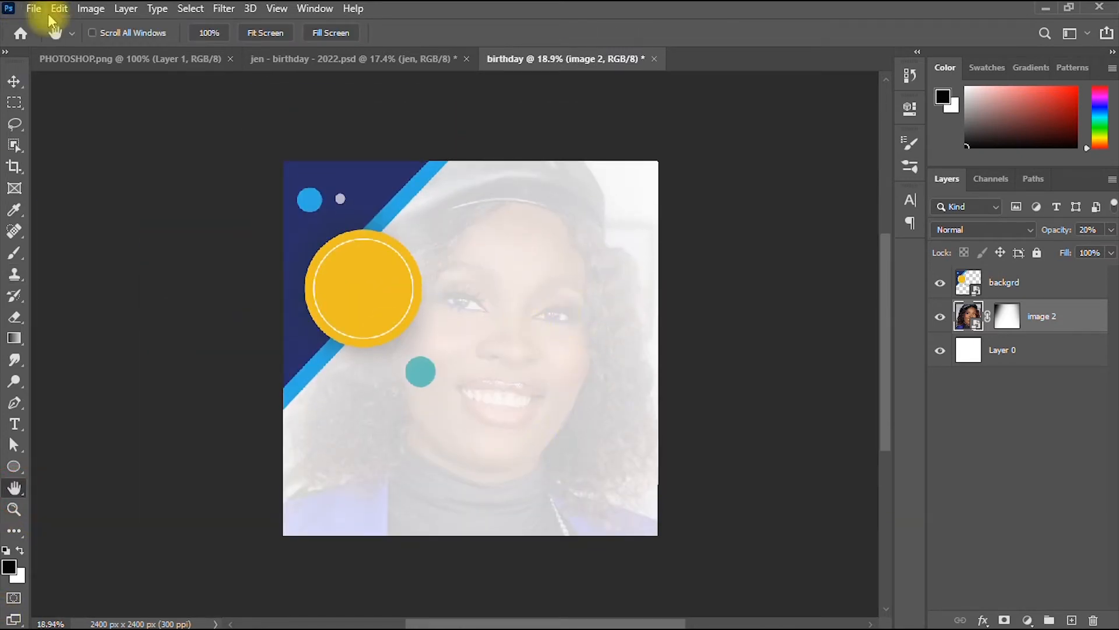
left_click(15, 81)
left_click_drag(607, 397, 640, 458)
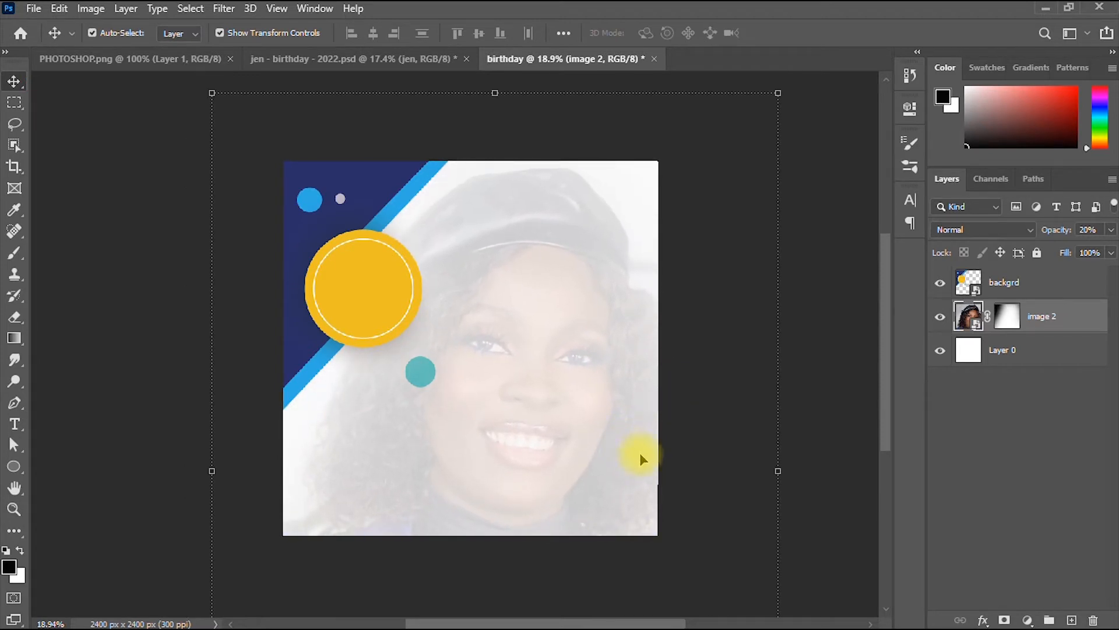
Start placing an embedded file and browse to the tut2 folder inside tutjen on the Desktop
left_click(33, 9)
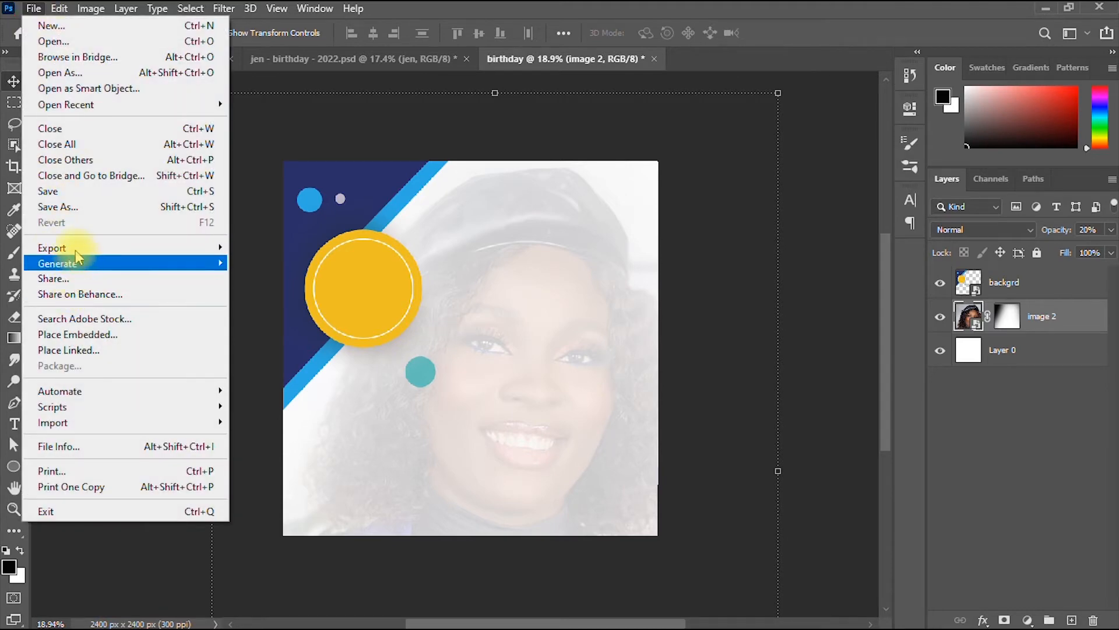
left_click(72, 334)
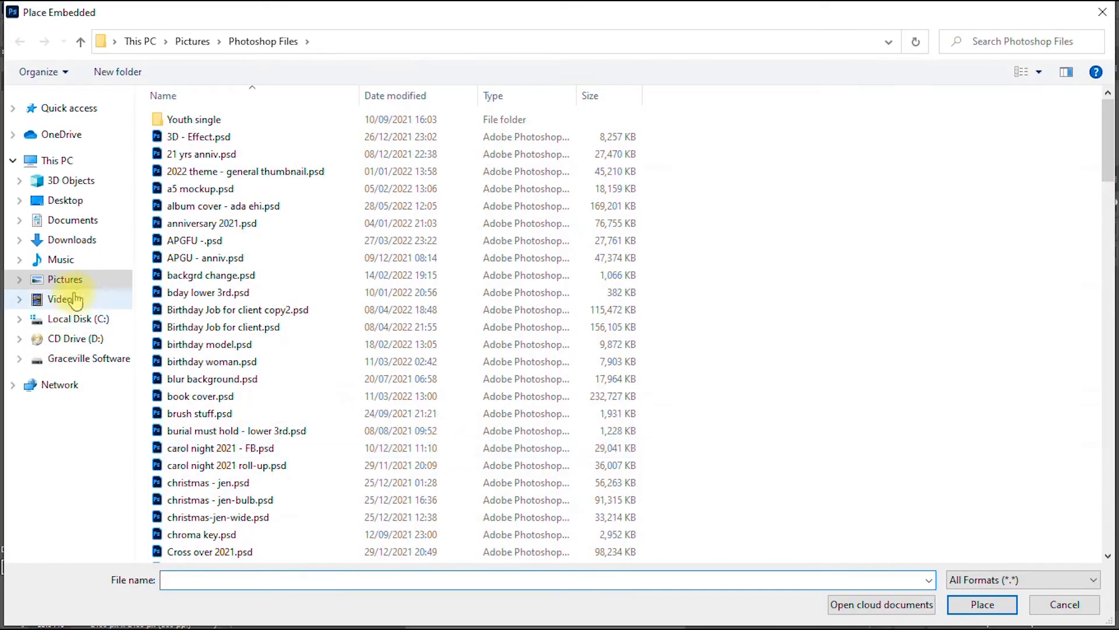
left_click(76, 279)
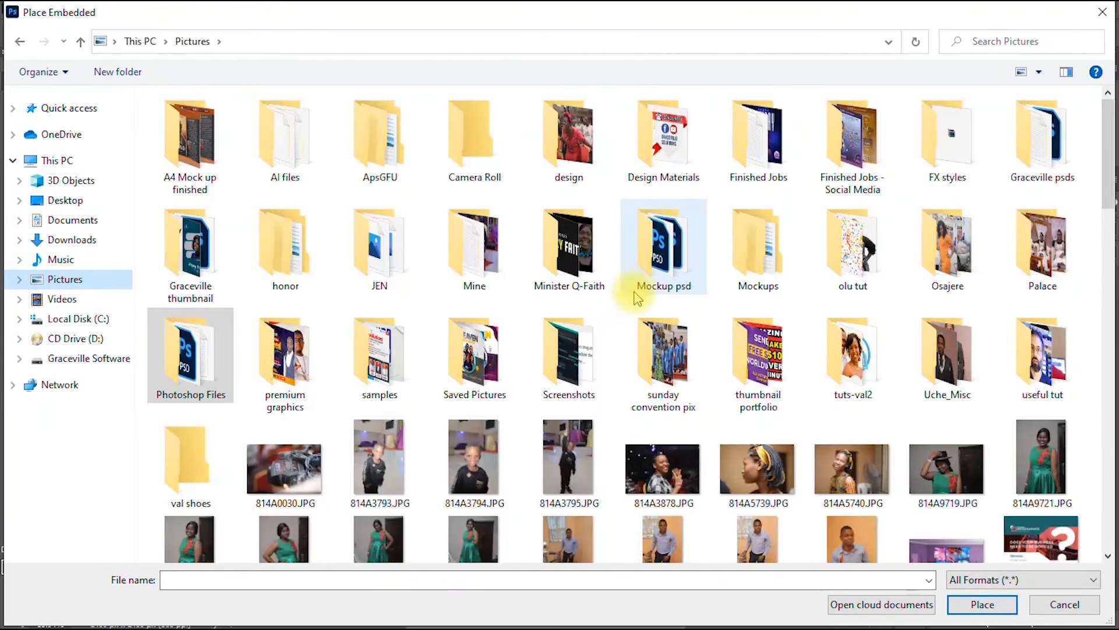
left_click(69, 200)
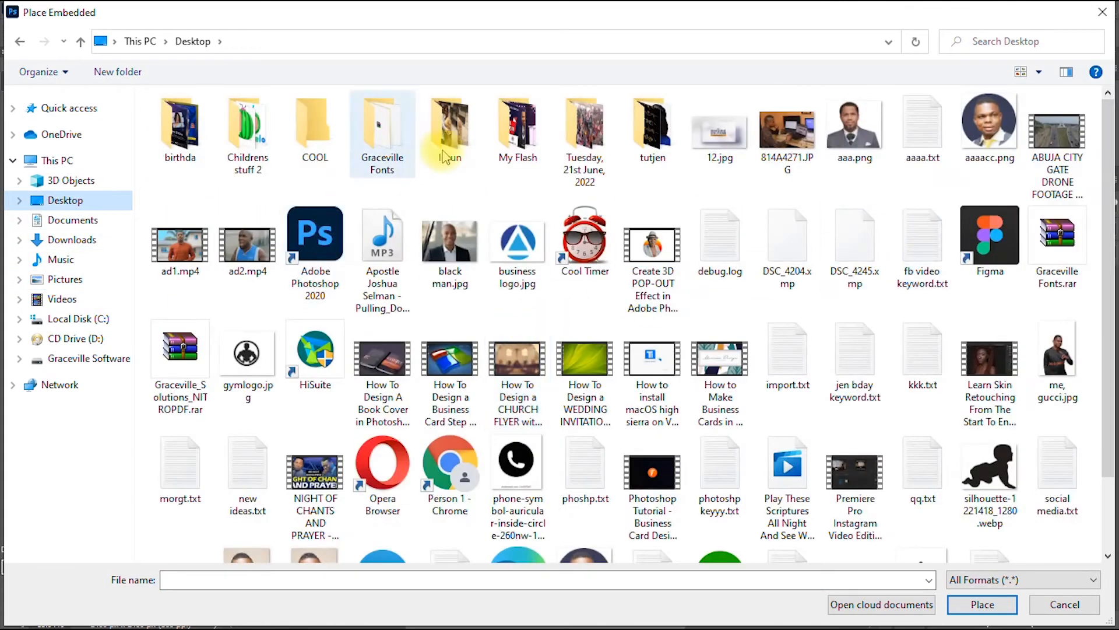
double_click(650, 131)
double_click(187, 135)
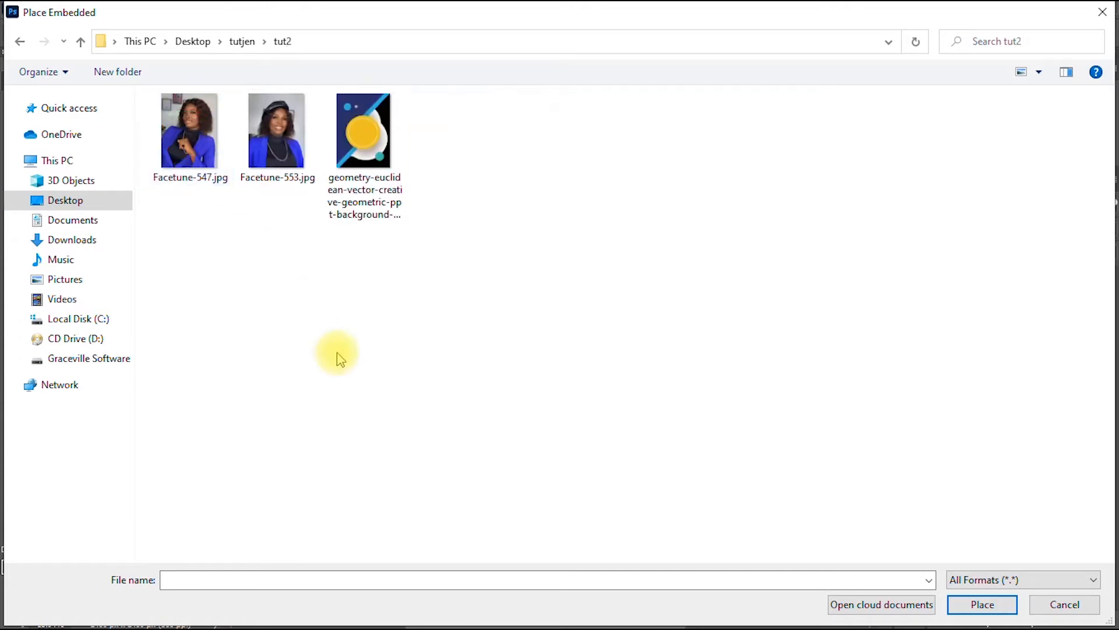
Place Facetune-547.jpg as an embedded image and position it slightly down and toward the canvas's right side
left_click(276, 133)
left_click(189, 133)
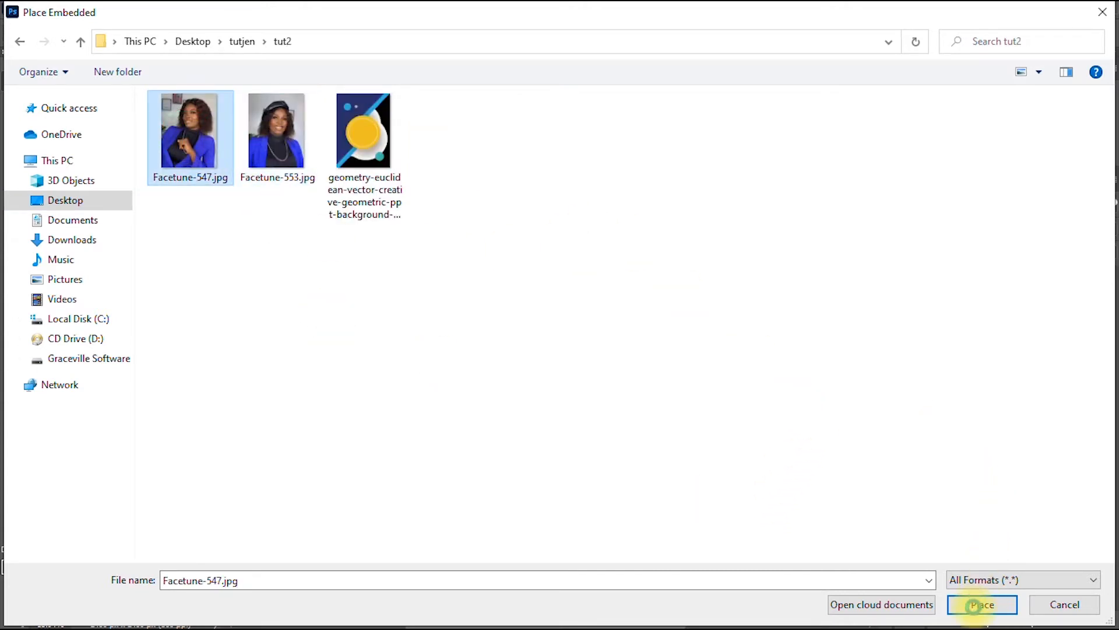
right_click(192, 134)
left_click(789, 309)
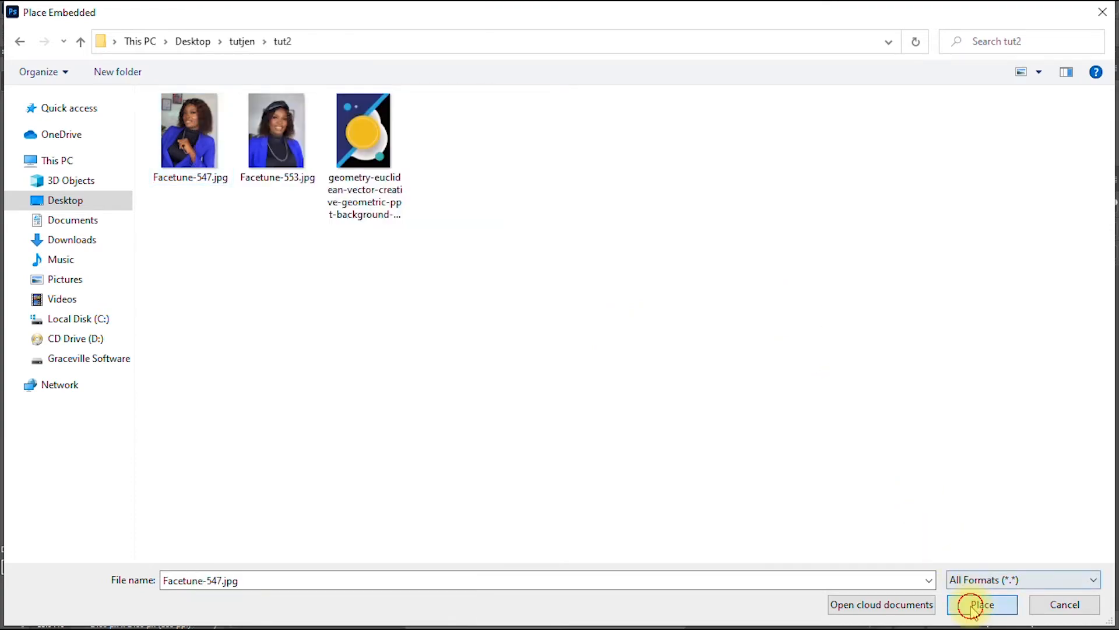
left_click(972, 606)
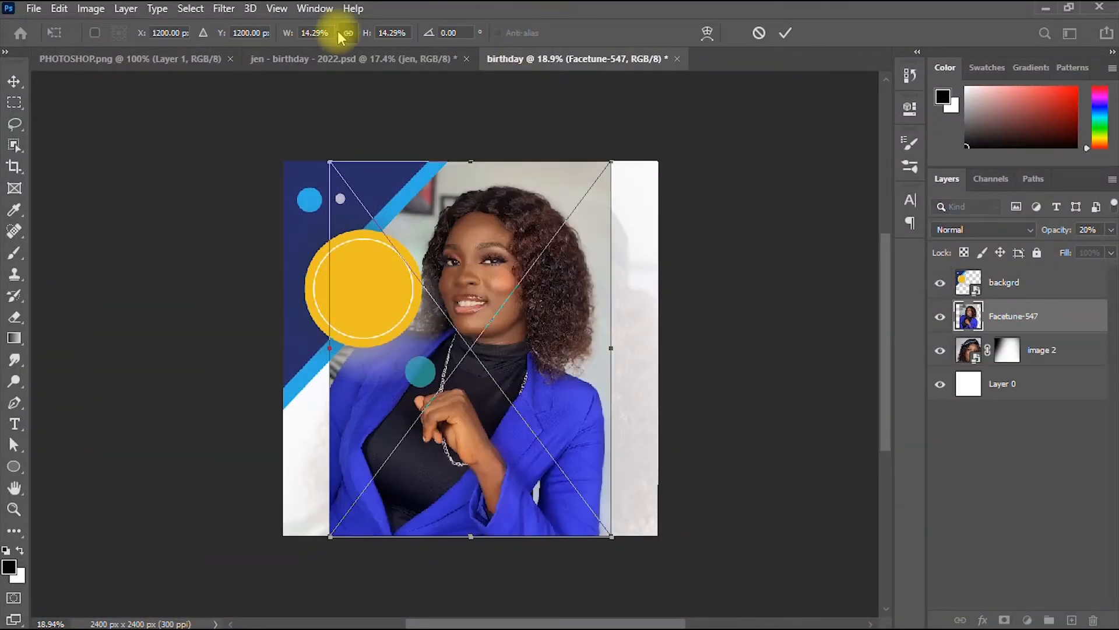
left_click_drag(551, 402, 587, 423)
left_click(786, 33)
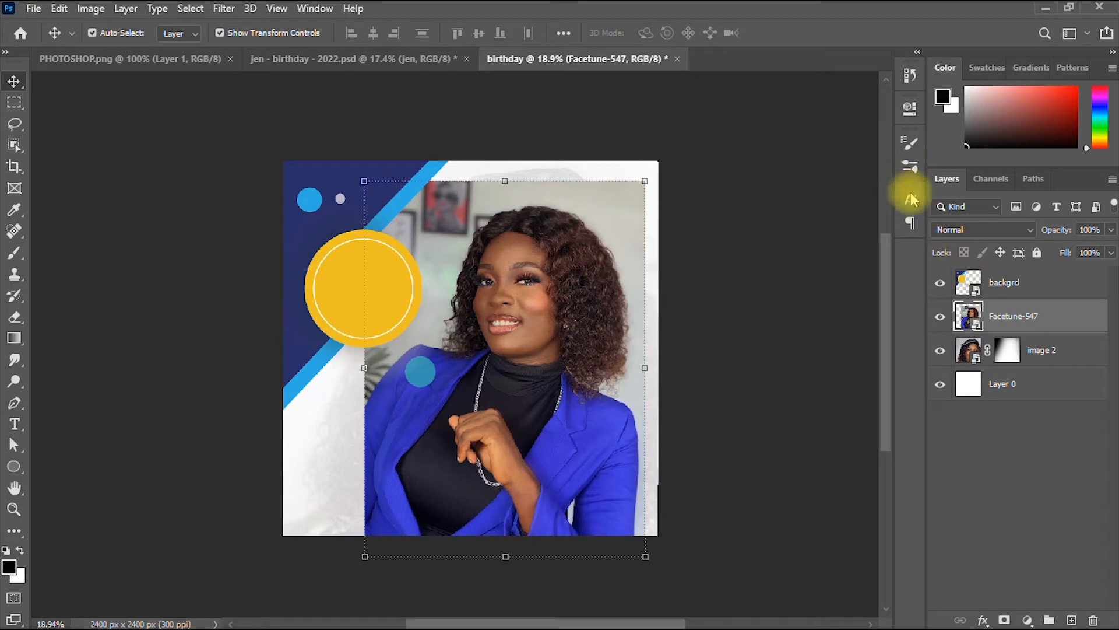
Rasterize the Facetune-547 smart object into a pixel layer and show its properties
left_click(910, 109)
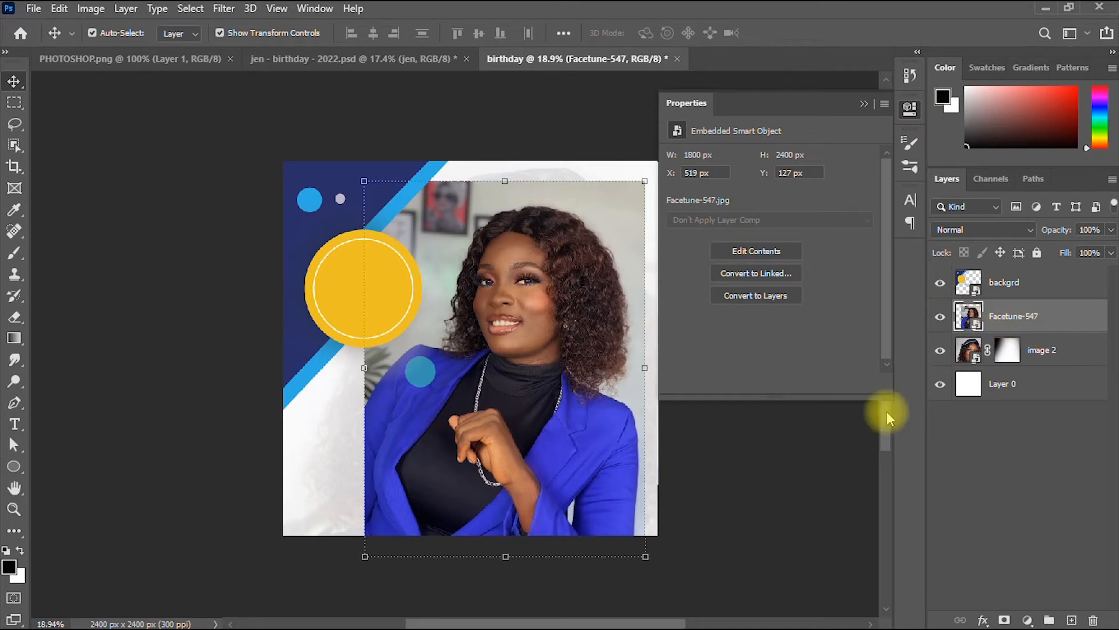
left_click(829, 449)
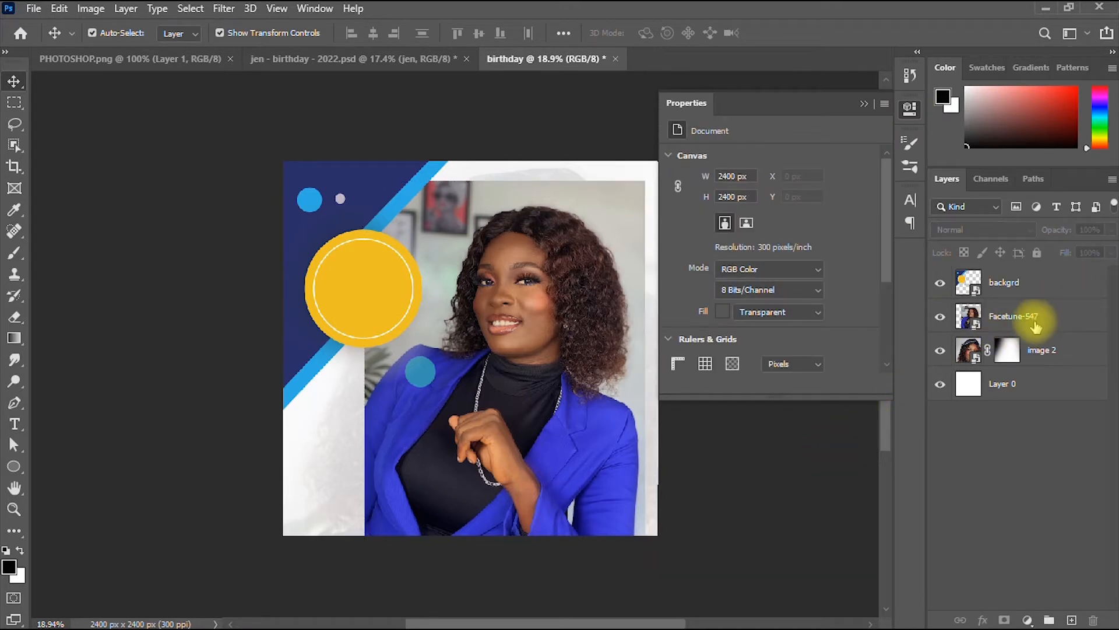
left_click(1035, 325)
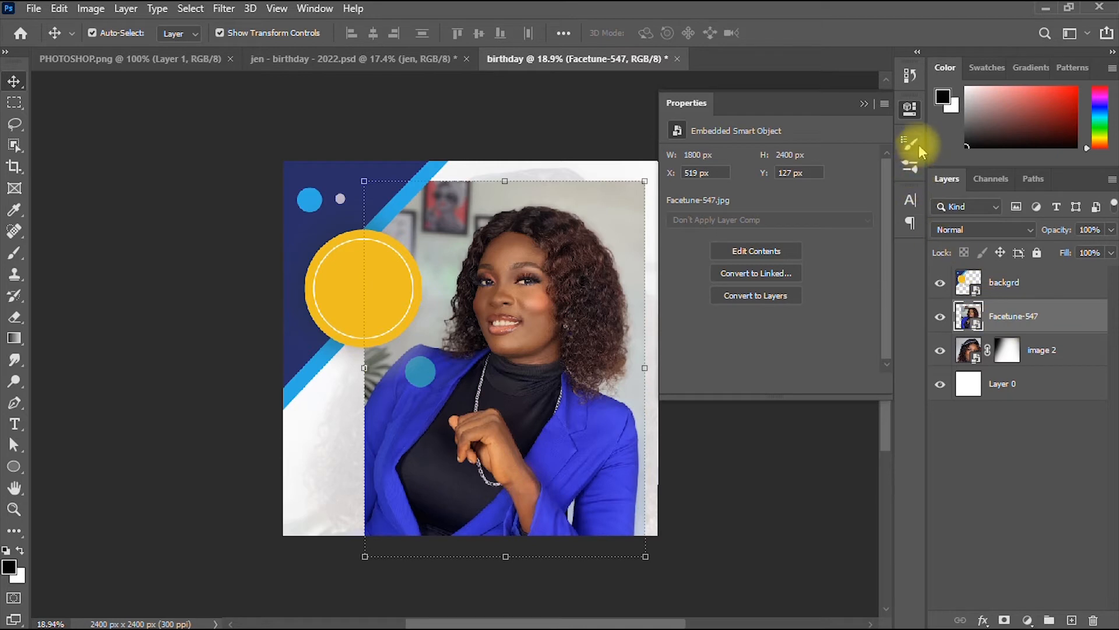
left_click(909, 109)
left_click(905, 109)
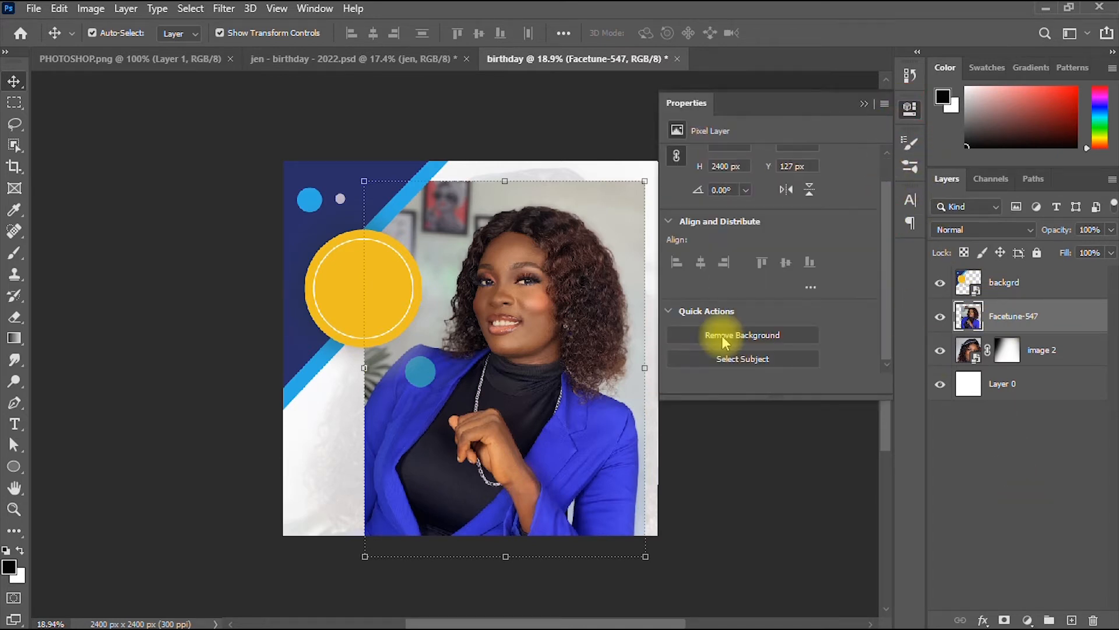
Remove the background of the Facetune-547 photo and move the cutout down into the canvas's lower-right corner
left_click(725, 338)
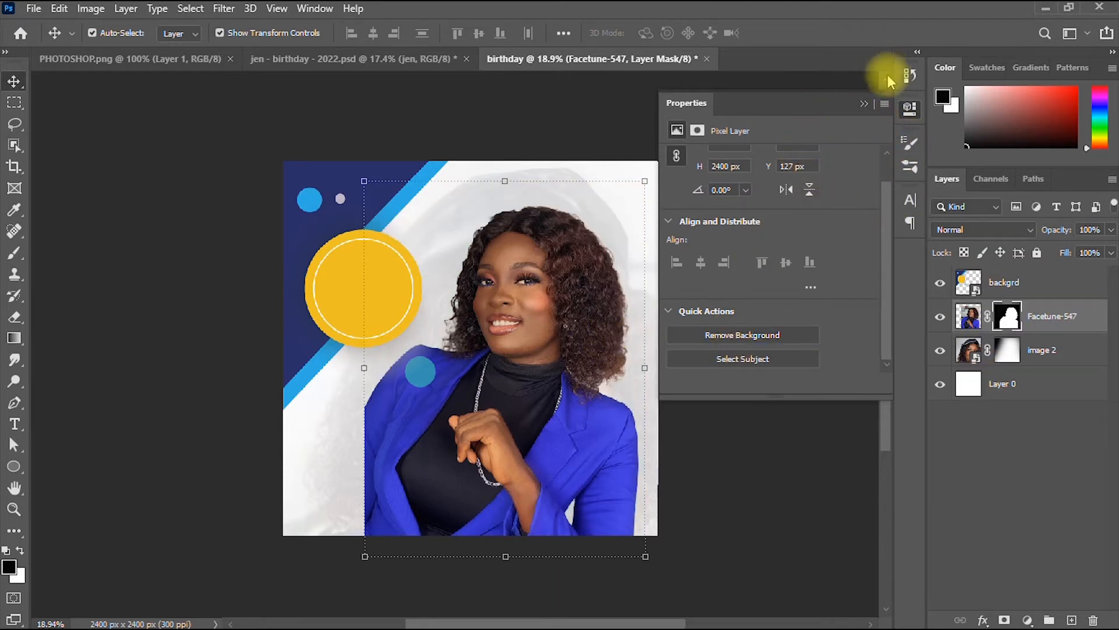
left_click(865, 103)
left_click_drag(570, 327, 597, 459)
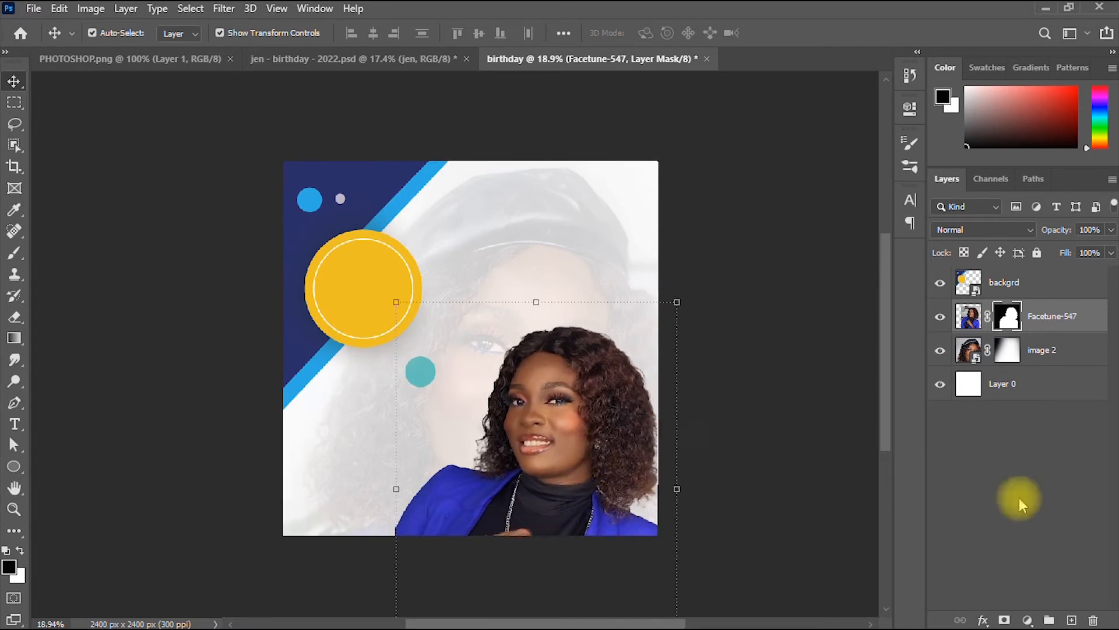
Scale the faded backdrop portrait on the image 2 layer to about 87% and reposition it vertically over the canvas
left_click(1047, 350)
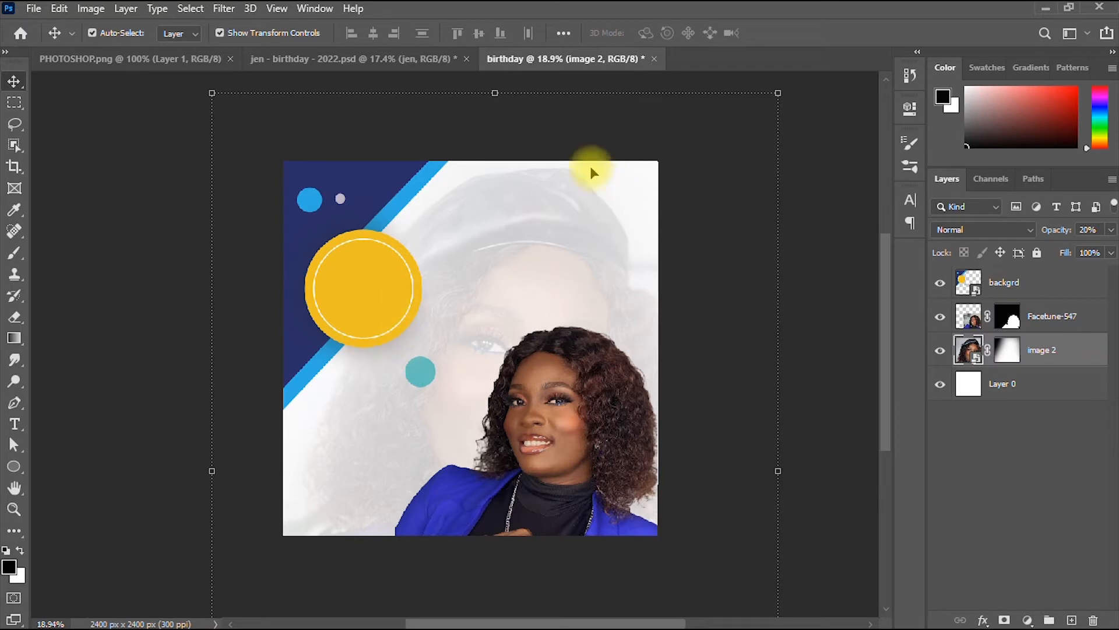
left_click_drag(492, 93, 495, 191)
left_click_drag(531, 304, 508, 216)
scroll(618, 519, "down", 4)
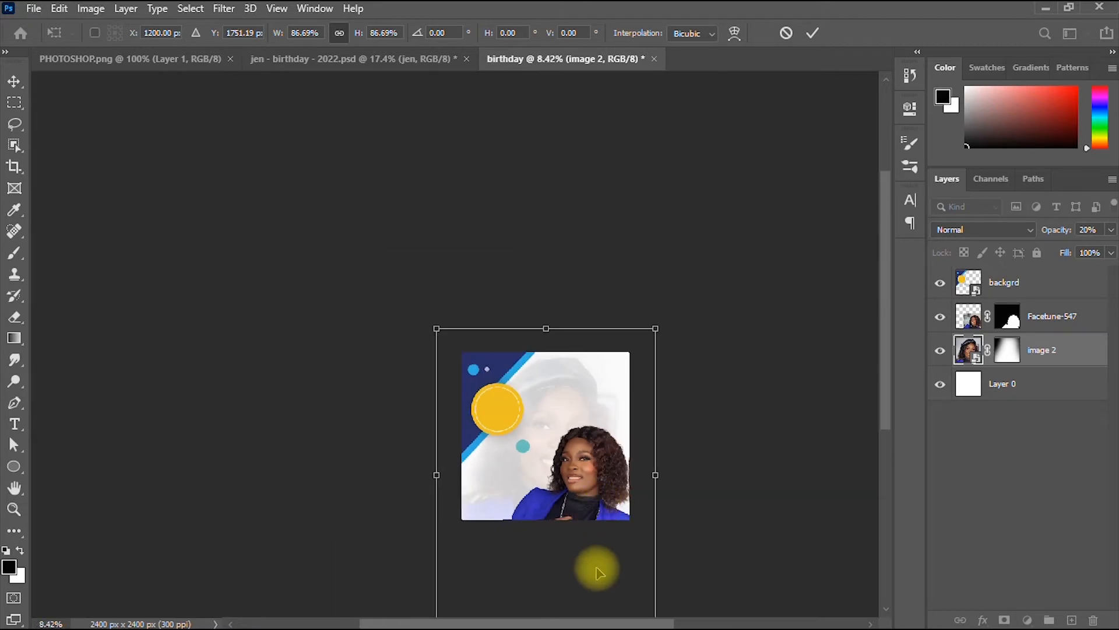
left_click_drag(886, 306, 844, 392)
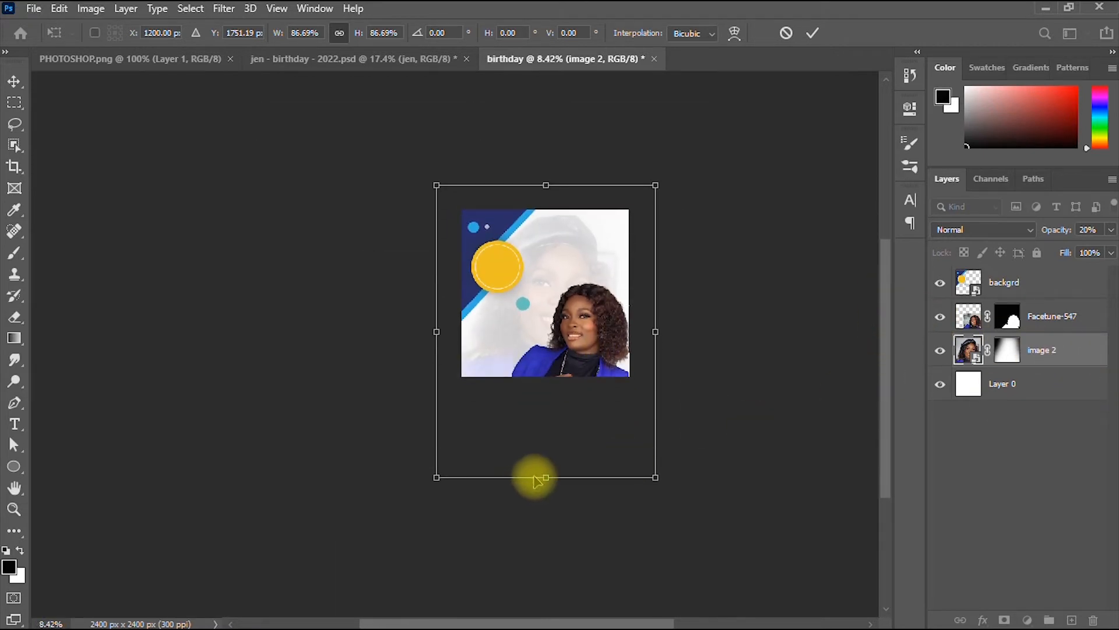
left_click_drag(532, 471, 549, 430)
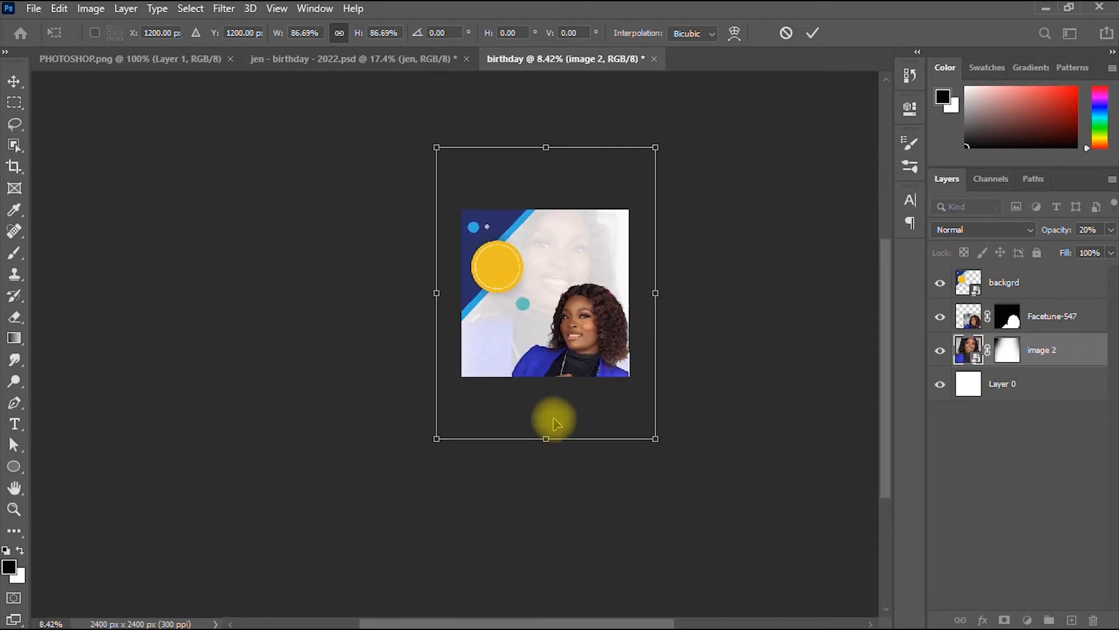
scroll(570, 395, "up", 4)
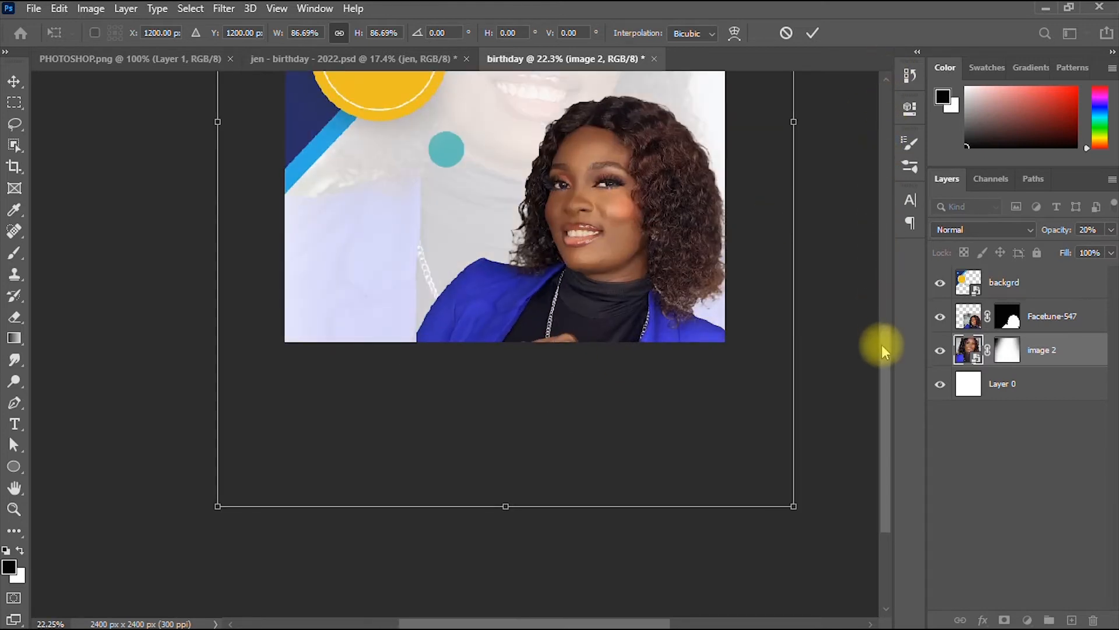
left_click_drag(881, 344, 891, 248)
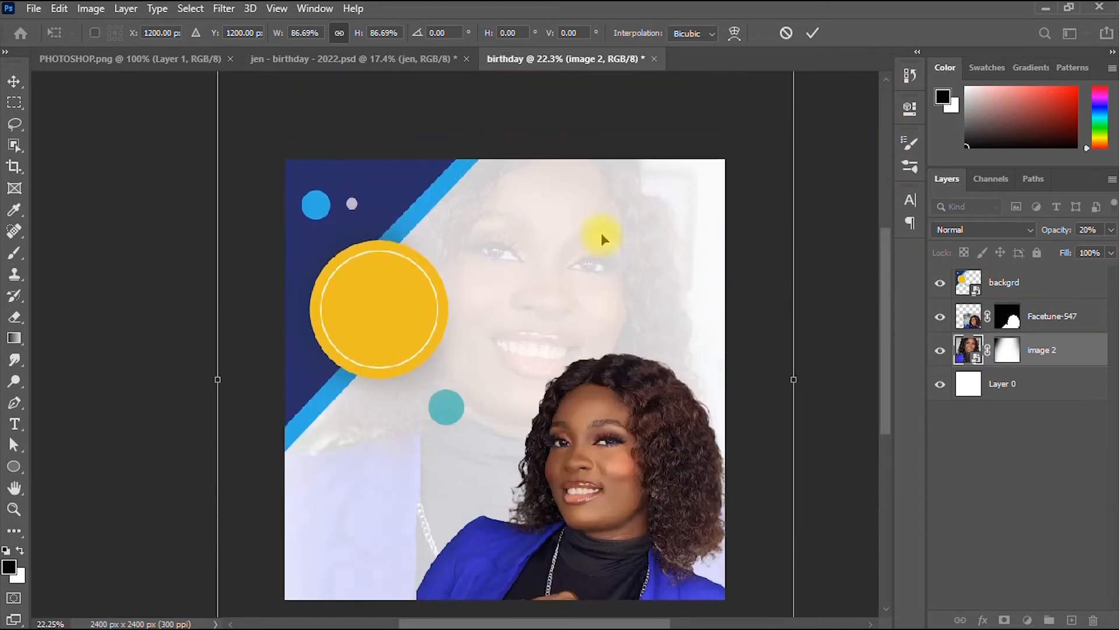
left_click_drag(601, 235, 599, 257)
scroll(610, 242, "down", 3)
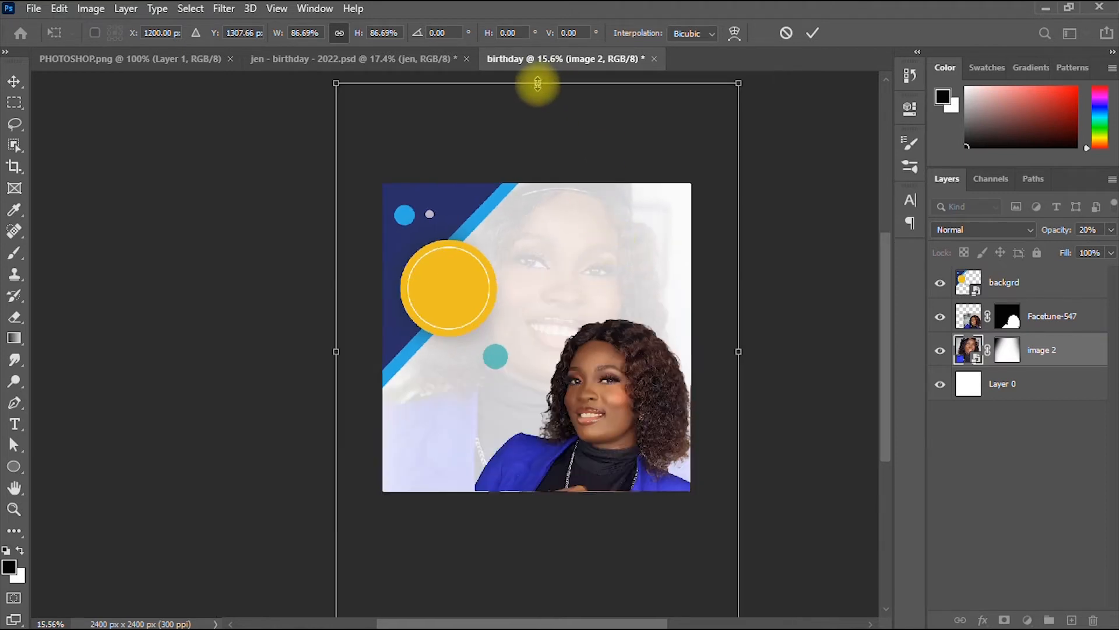
Reduce the backdrop portrait to about 69% scale, move it up so the face sits above the cutout, and apply the transform
left_click_drag(537, 83, 534, 132)
left_click_drag(579, 267, 579, 260)
left_click_drag(534, 117, 538, 177)
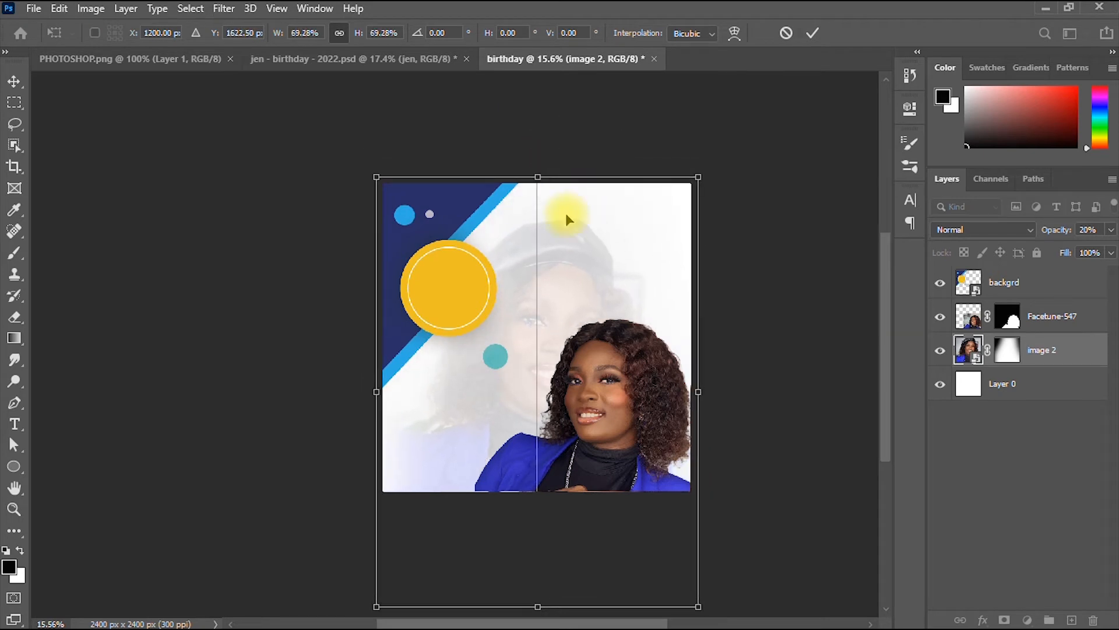
left_click_drag(593, 289, 603, 253)
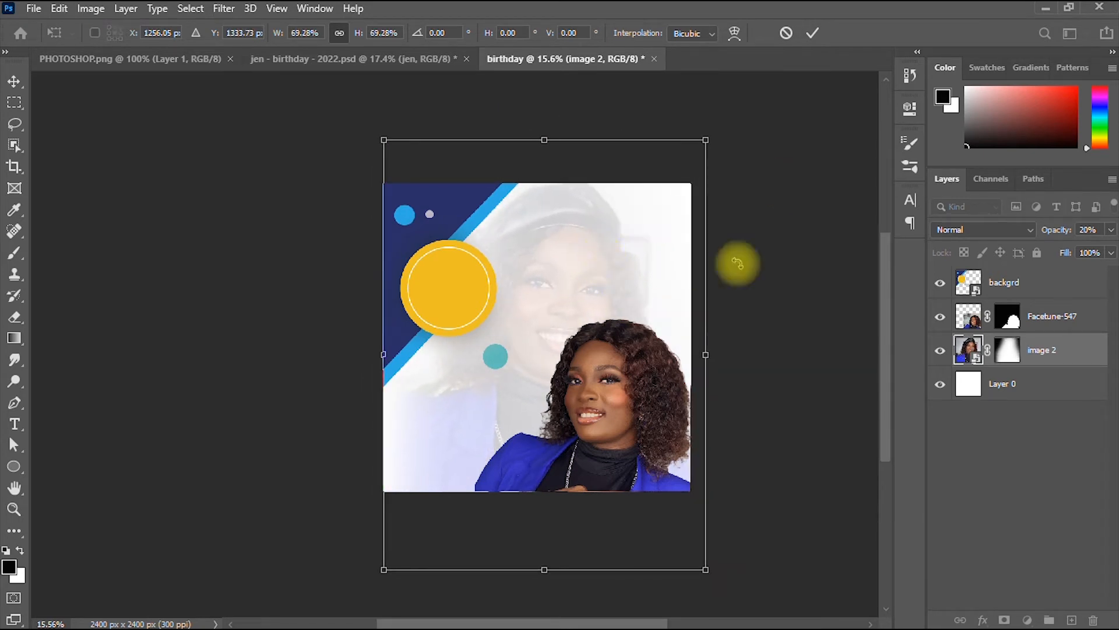
left_click(819, 31)
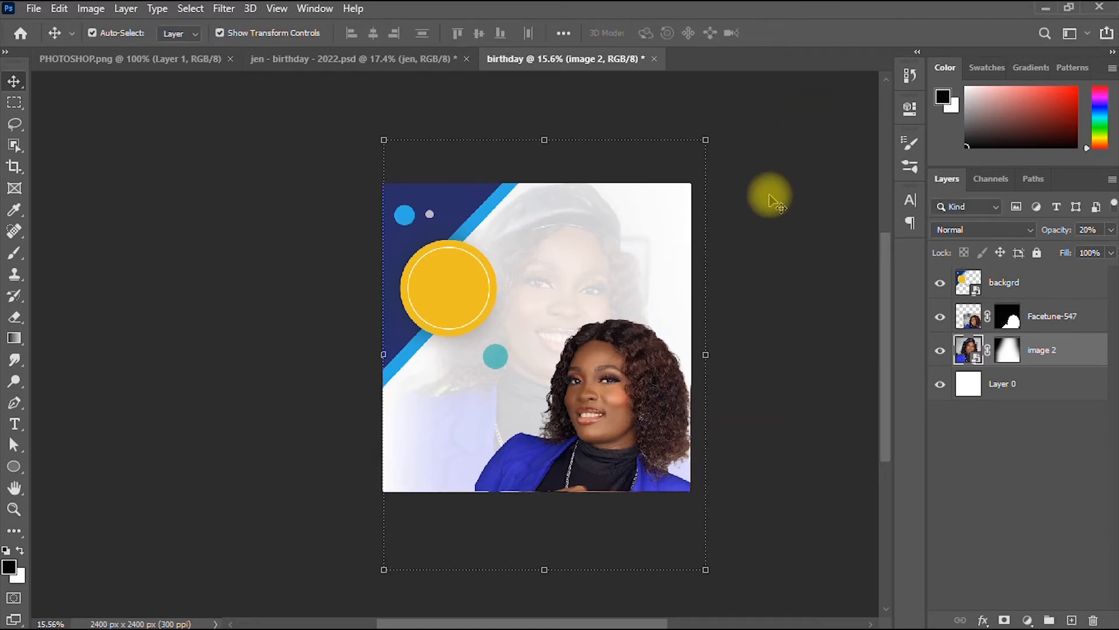
Rename the Facetune-547 layer as image 2
scroll(769, 196, "up", 3)
left_click_drag(884, 322, 892, 370)
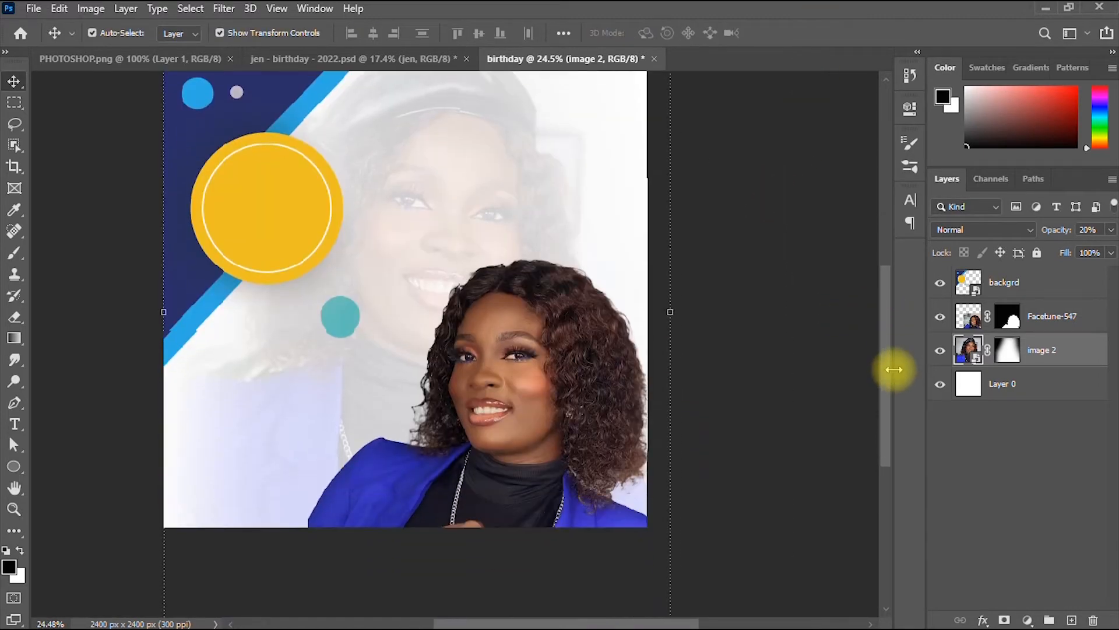
double_click(1058, 316)
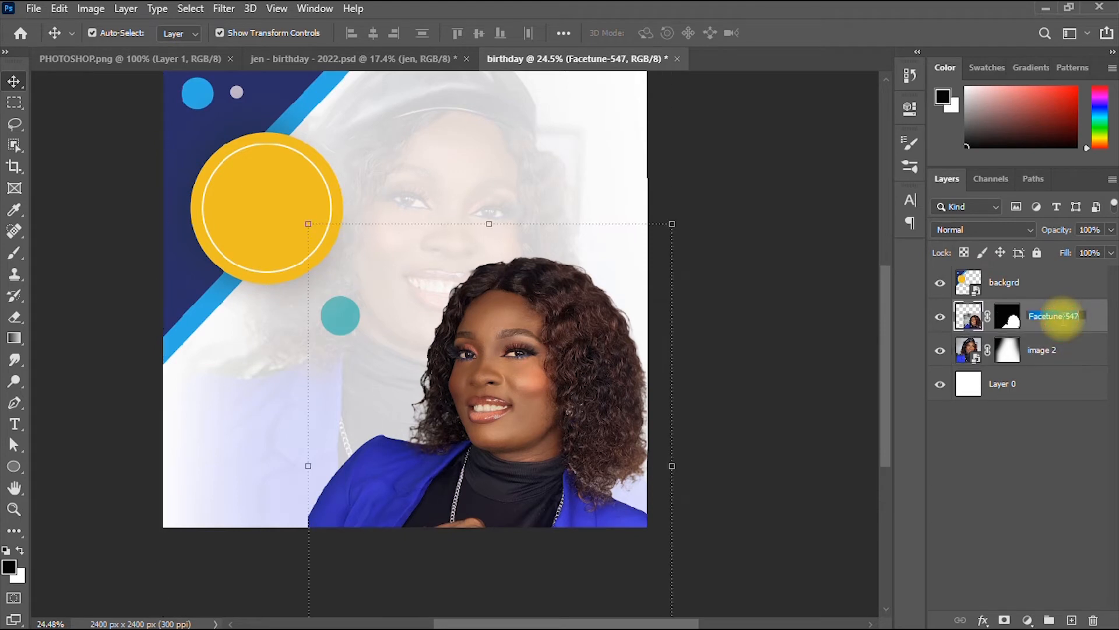
type("image 2")
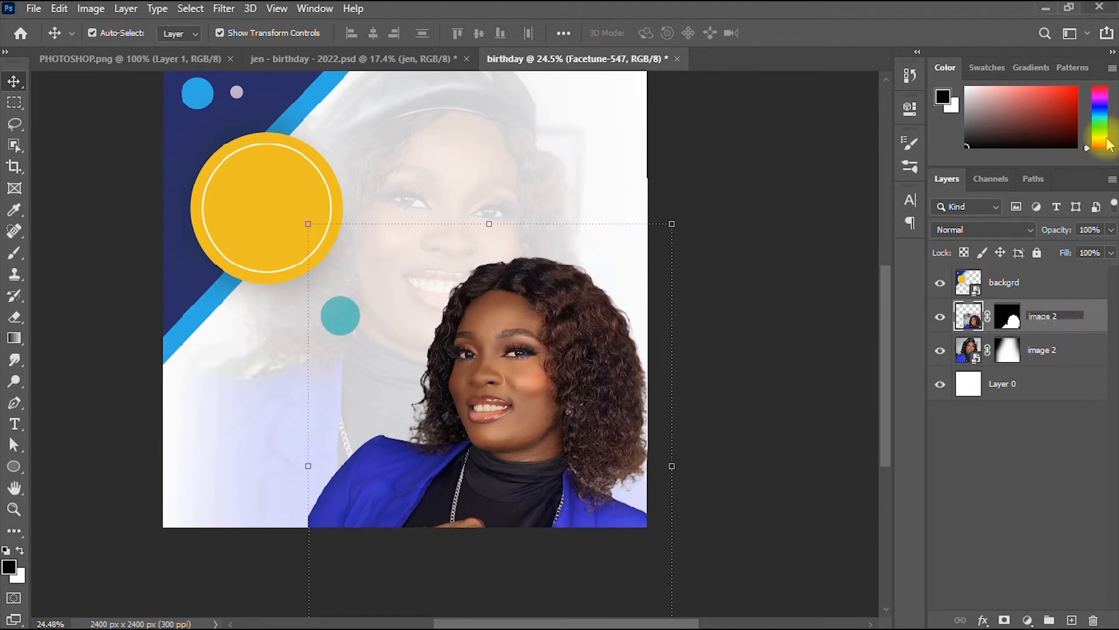
left_click(759, 401)
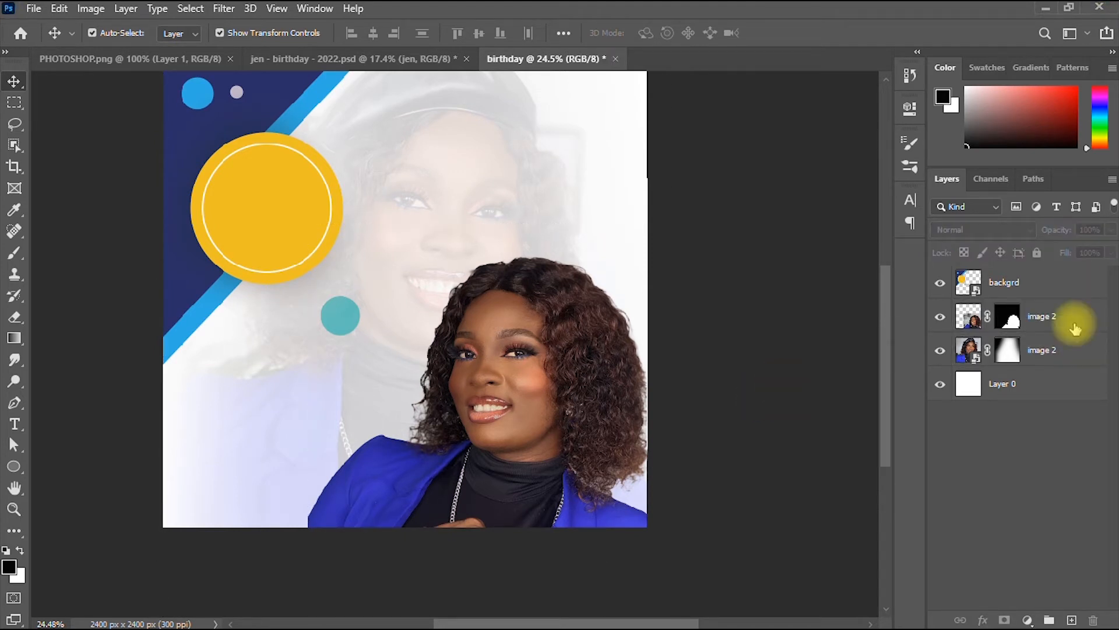
Add an Outer Glow to the cutout portrait layer with 16% opacity and a 24 px size
left_click(1054, 321)
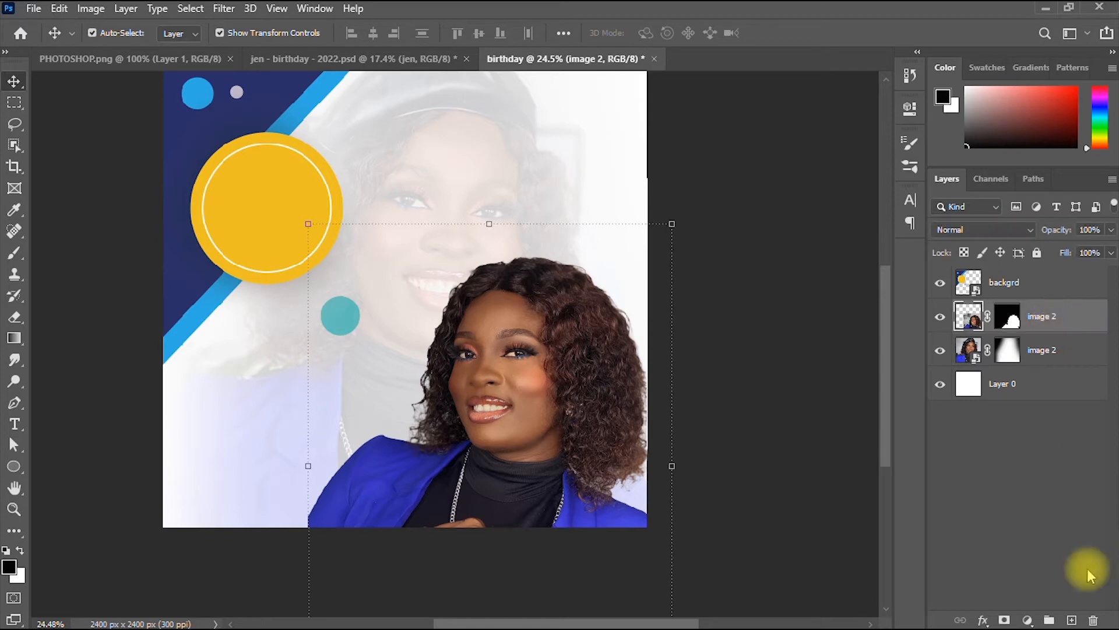
right_click(1073, 317)
left_click(937, 26)
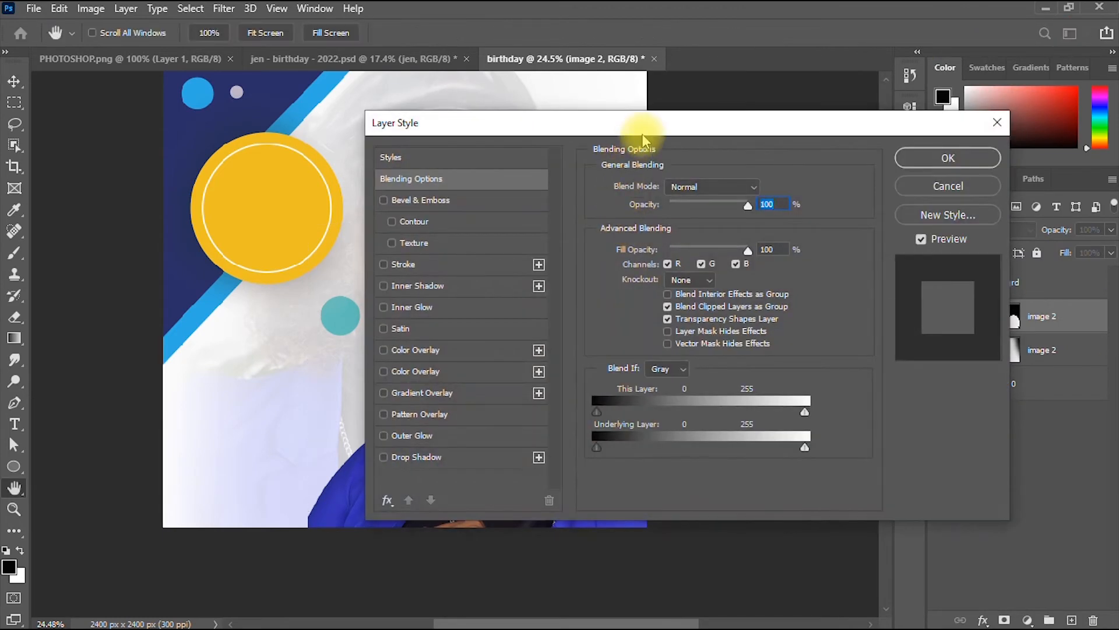
left_click_drag(733, 132, 1011, 102)
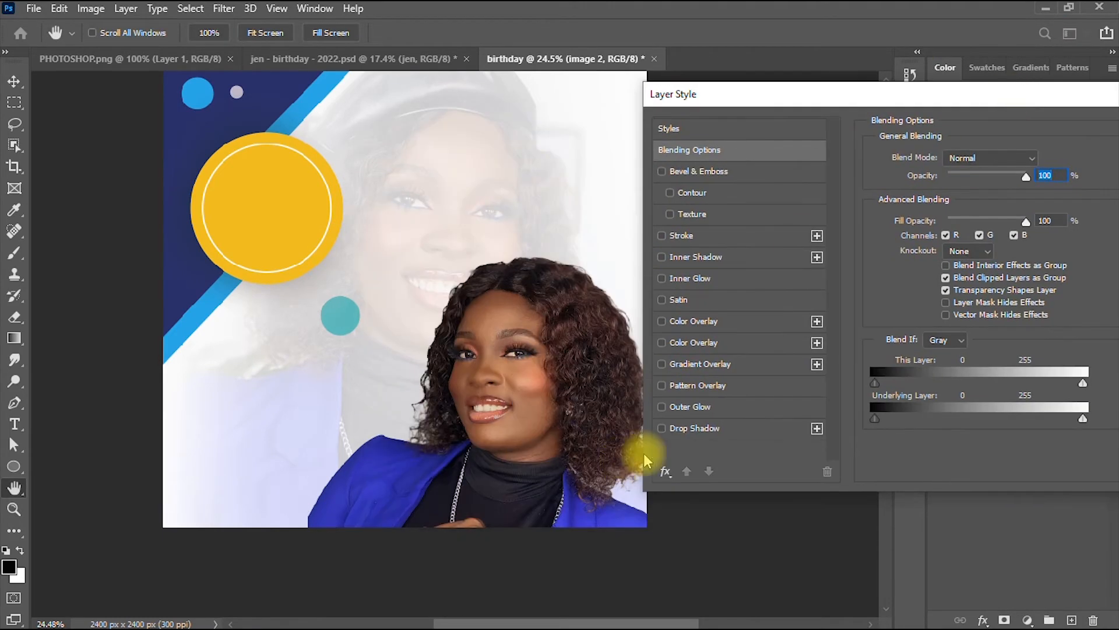
left_click(693, 407)
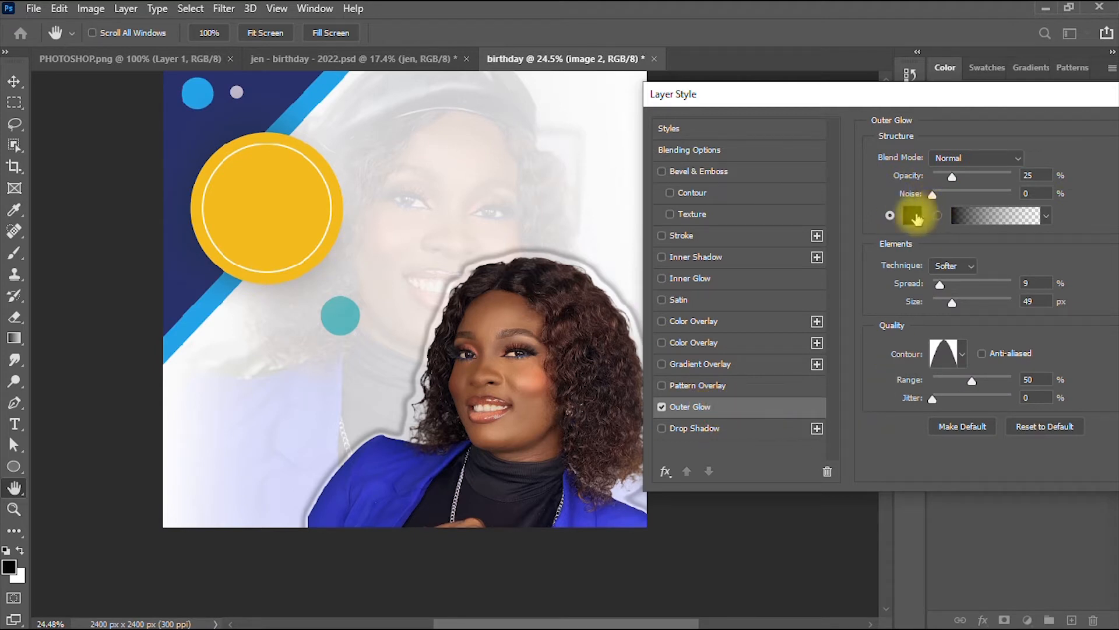
mouse_move(949, 179)
left_mouse_down()
mouse_move(927, 176)
mouse_move(945, 176)
left_mouse_up()
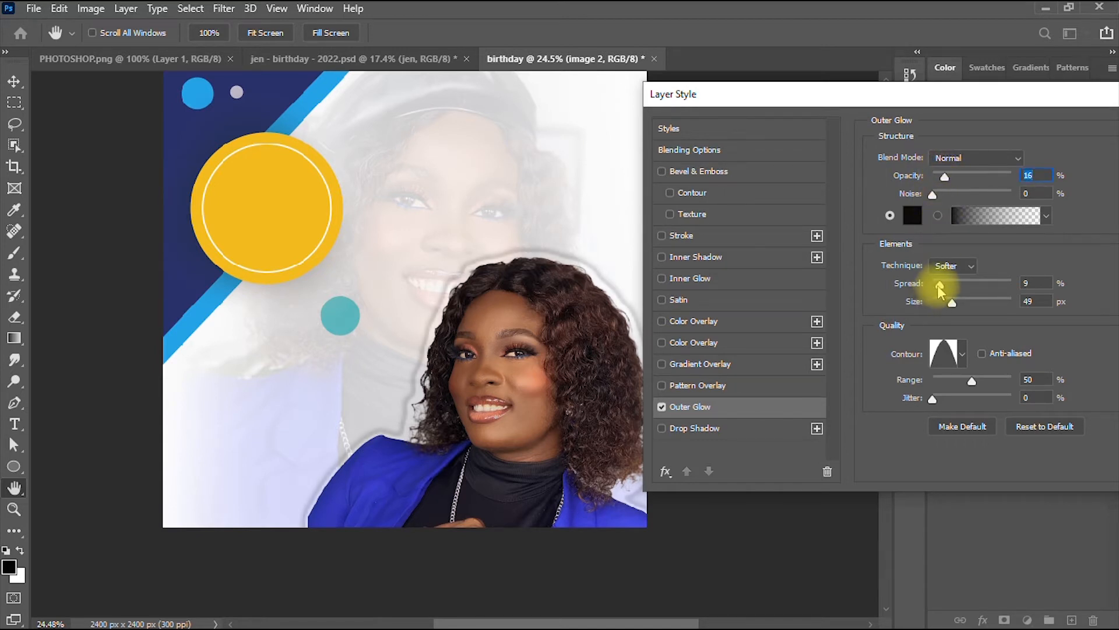
mouse_move(951, 288)
left_mouse_down()
mouse_move(979, 287)
mouse_move(907, 282)
mouse_move(962, 301)
mouse_move(948, 303)
left_mouse_up()
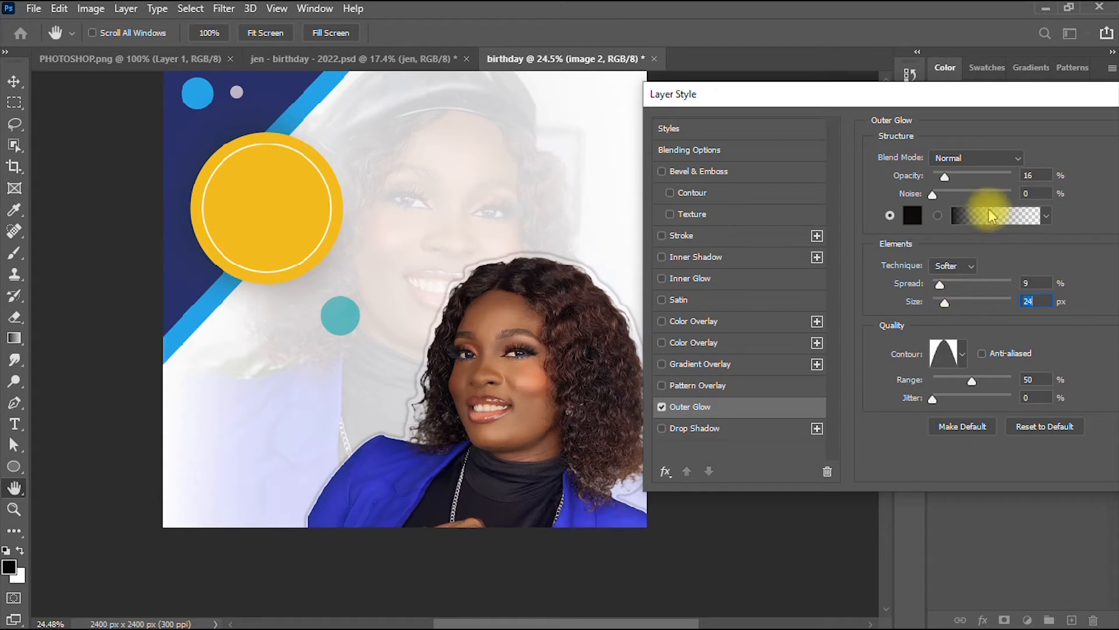
Set the cutout portrait's Outer Glow opacity to 46% and apply the layer style
left_click_drag(945, 176, 983, 192)
mouse_move(976, 104)
left_mouse_down()
mouse_move(950, 155)
mouse_move(938, 243)
mouse_move(1105, 234)
mouse_move(939, 105)
mouse_move(987, 93)
left_mouse_up()
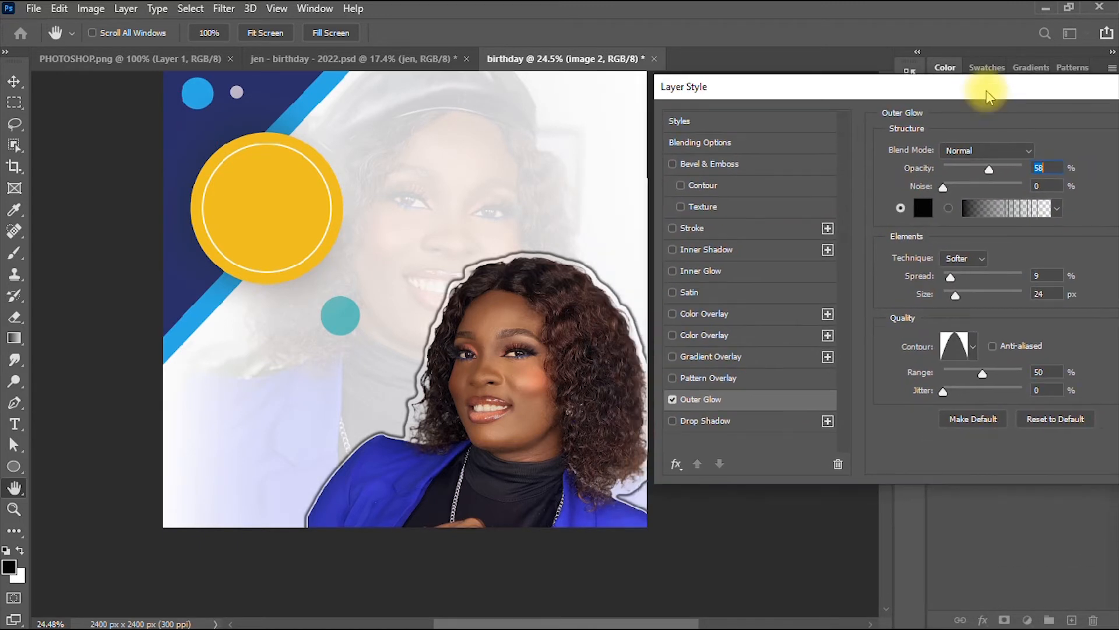
mouse_move(990, 171)
left_mouse_down()
mouse_move(963, 159)
mouse_move(1024, 168)
mouse_move(981, 173)
left_mouse_up()
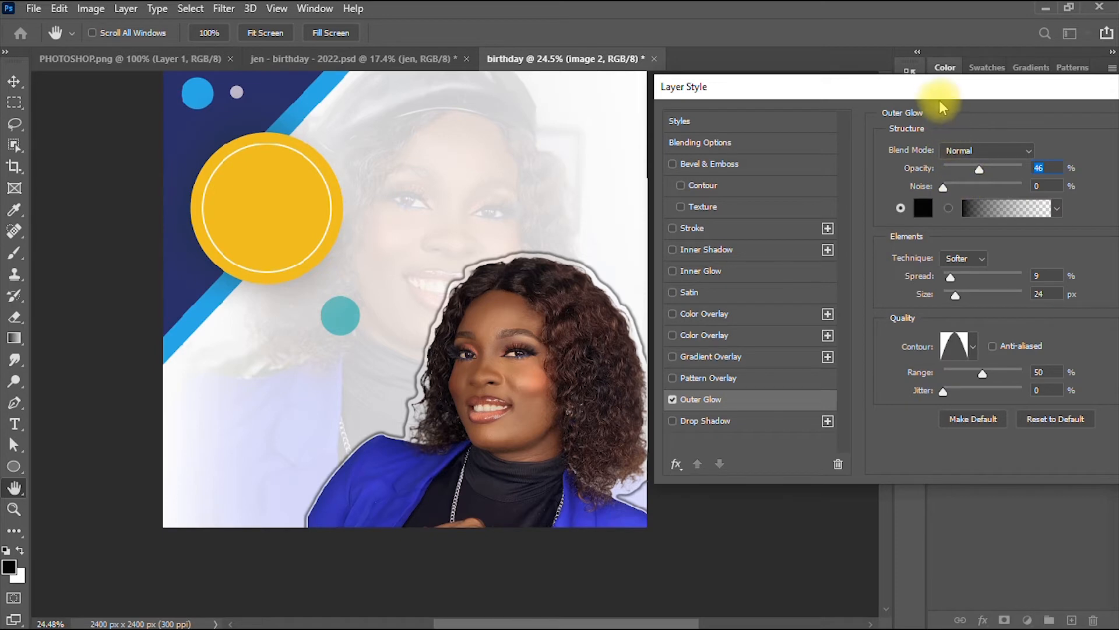
left_click_drag(942, 100, 533, 281)
left_click(834, 302)
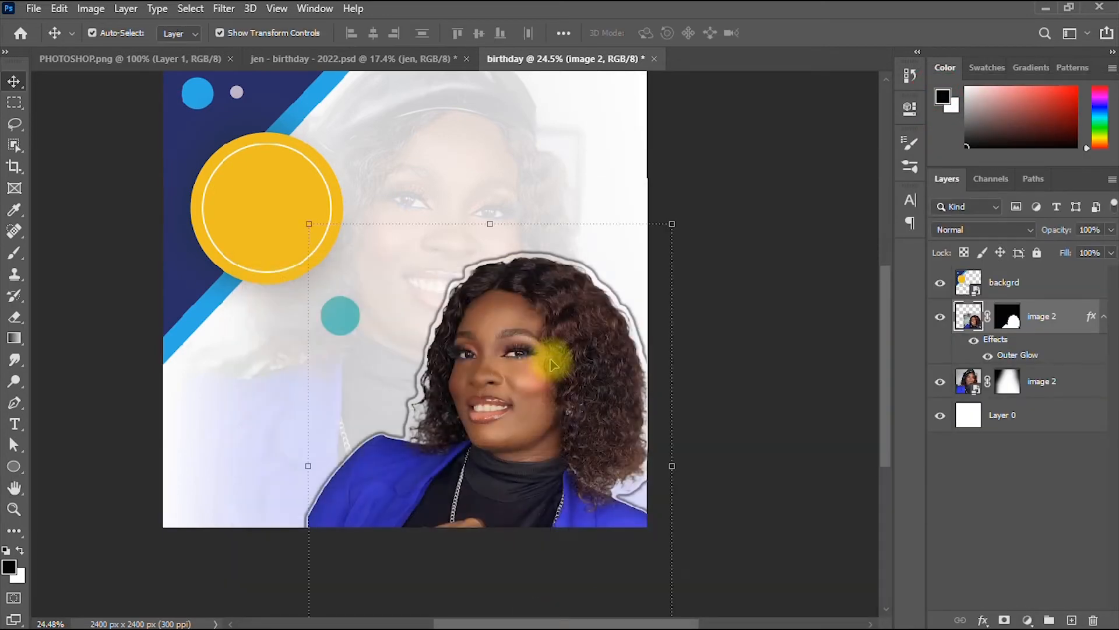
Scale the cutout portrait to about 88% and place it against the canvas's right edge
key("ctrl+t")
left_click_drag(670, 221, 630, 282)
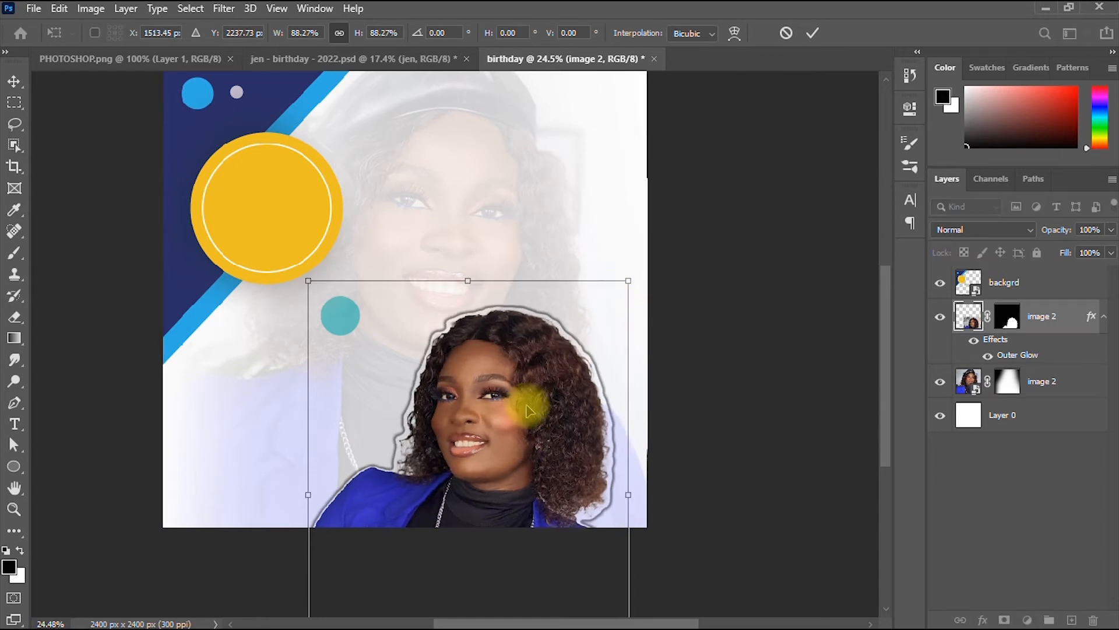
left_click_drag(533, 411, 551, 402)
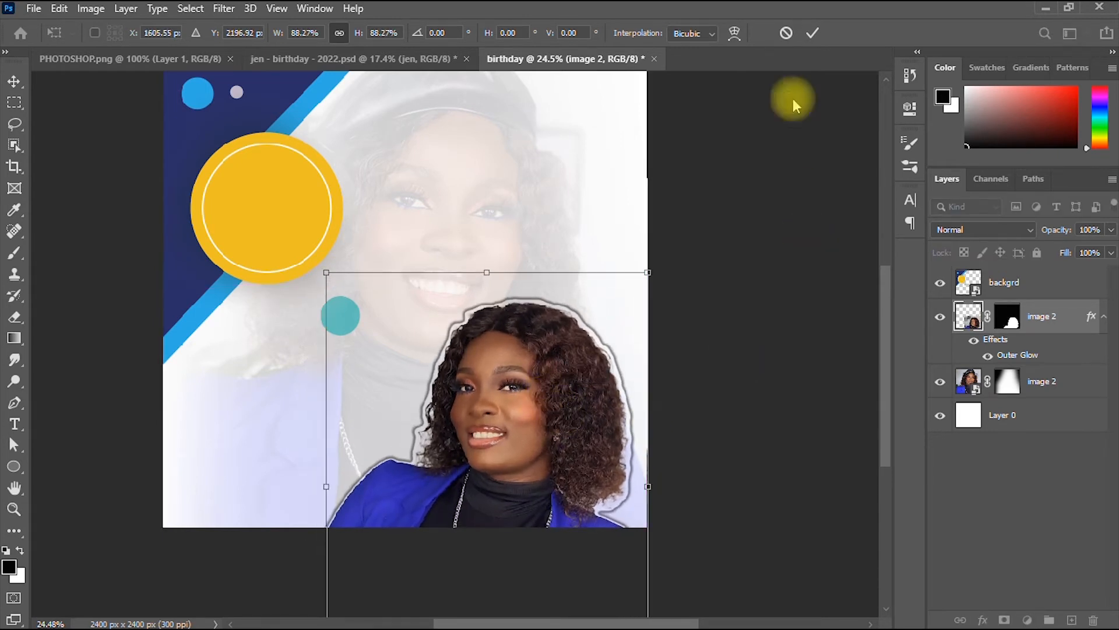
left_click(816, 30)
Shift the cutout portrait slightly right and up within the canvas's lower-right corner, and deselect the layer
scroll(708, 313, "down", 2)
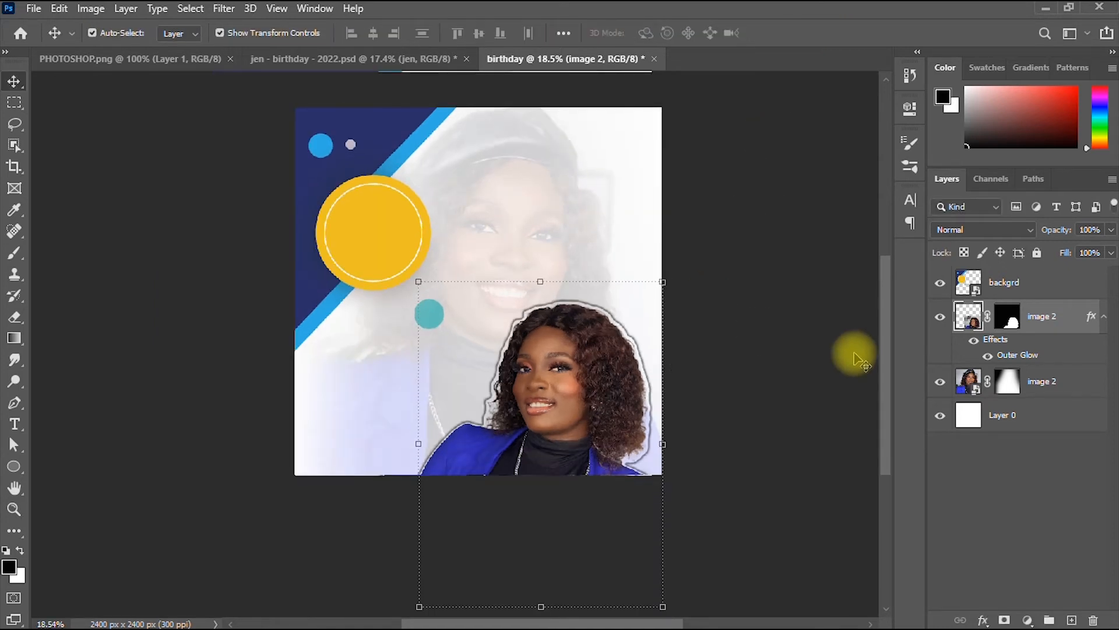
scroll(880, 344, "up", 2)
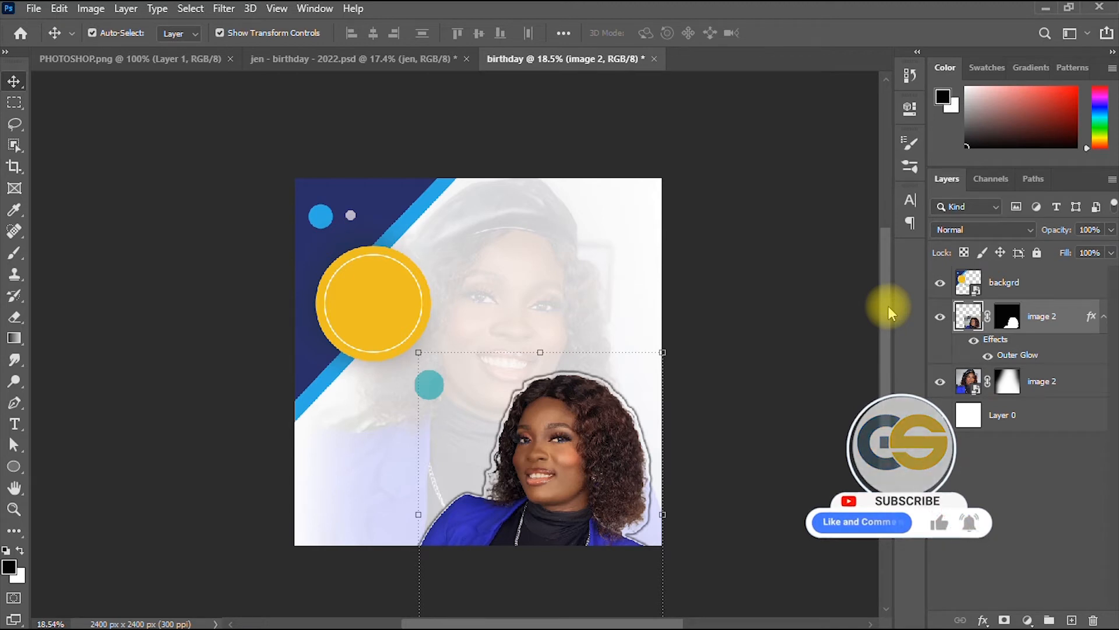
scroll(886, 338, "down", 2)
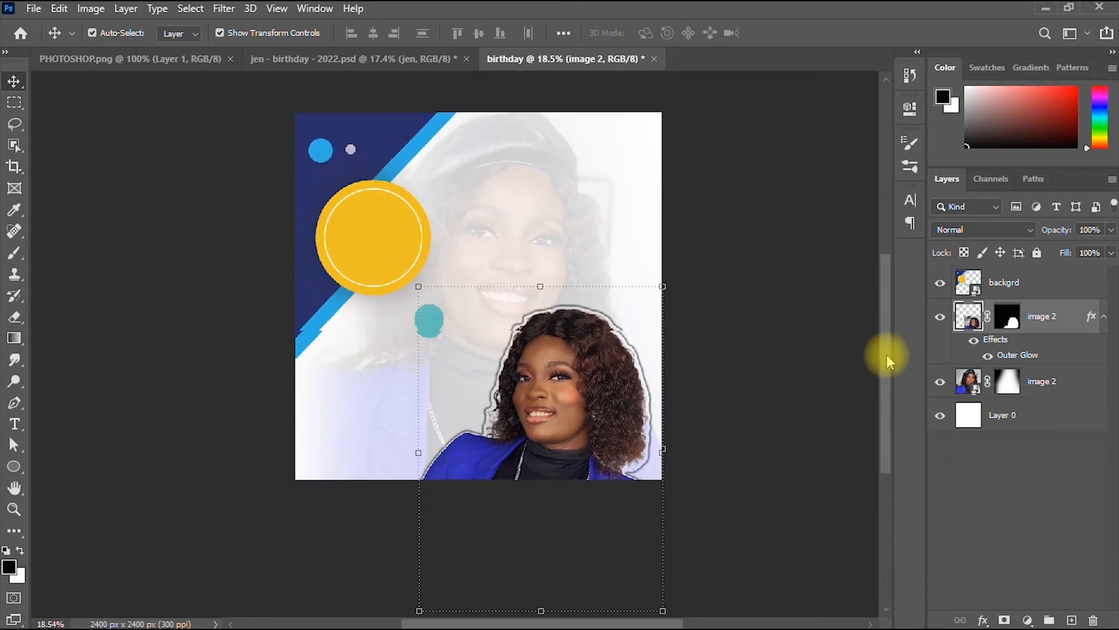
scroll(884, 342, "up", 1)
left_click_drag(884, 343, 885, 342)
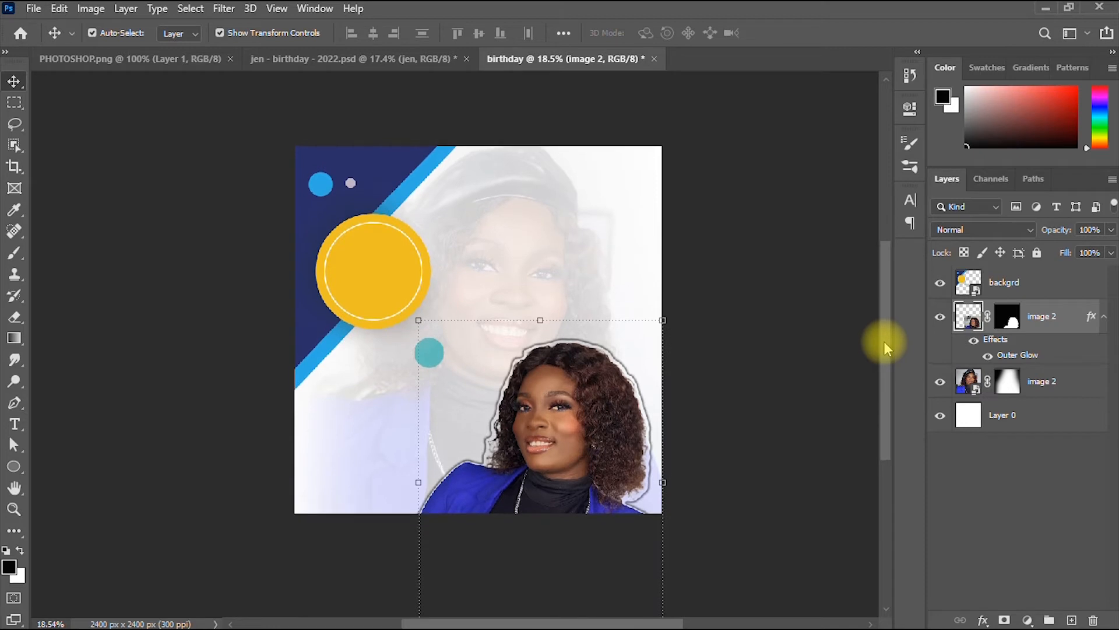
left_click_drag(524, 466, 533, 466)
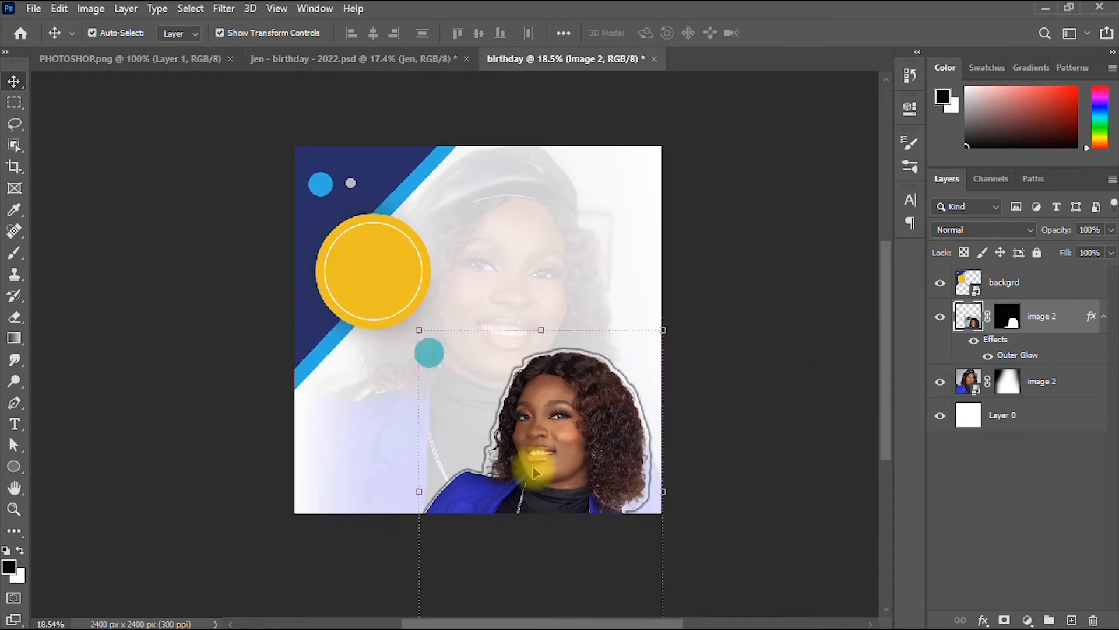
left_click(733, 422)
mouse_move(595, 425)
left_mouse_down()
mouse_move(606, 435)
mouse_move(600, 412)
left_mouse_up()
left_click(796, 268)
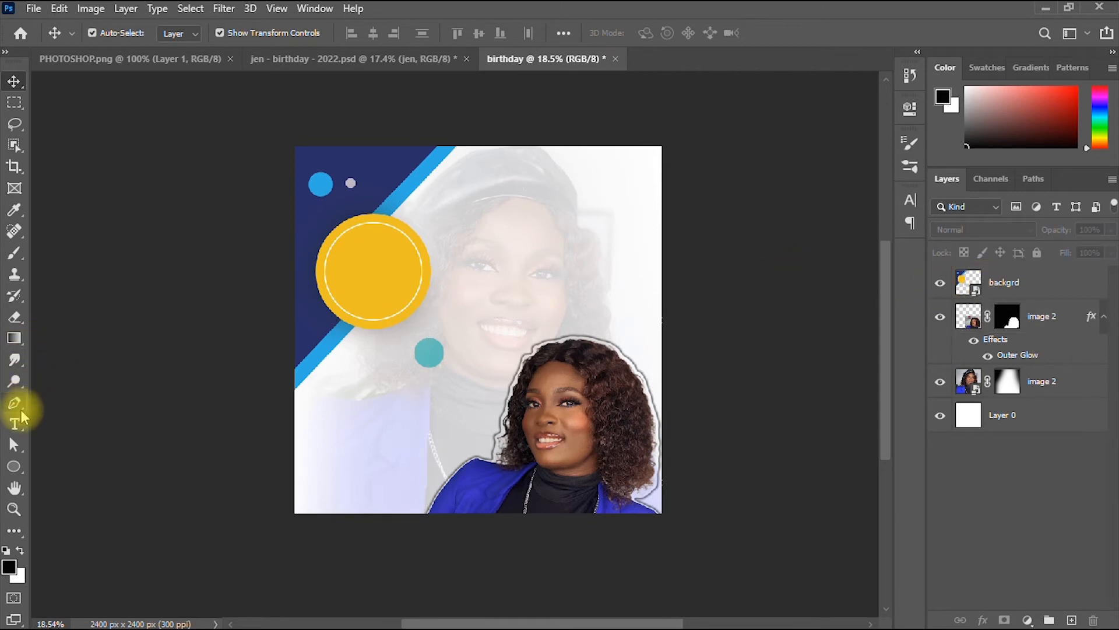
Add the text "25", enlarge it to about 263% and place it in the upper half of the yellow circle
left_click(15, 424)
left_click(491, 235)
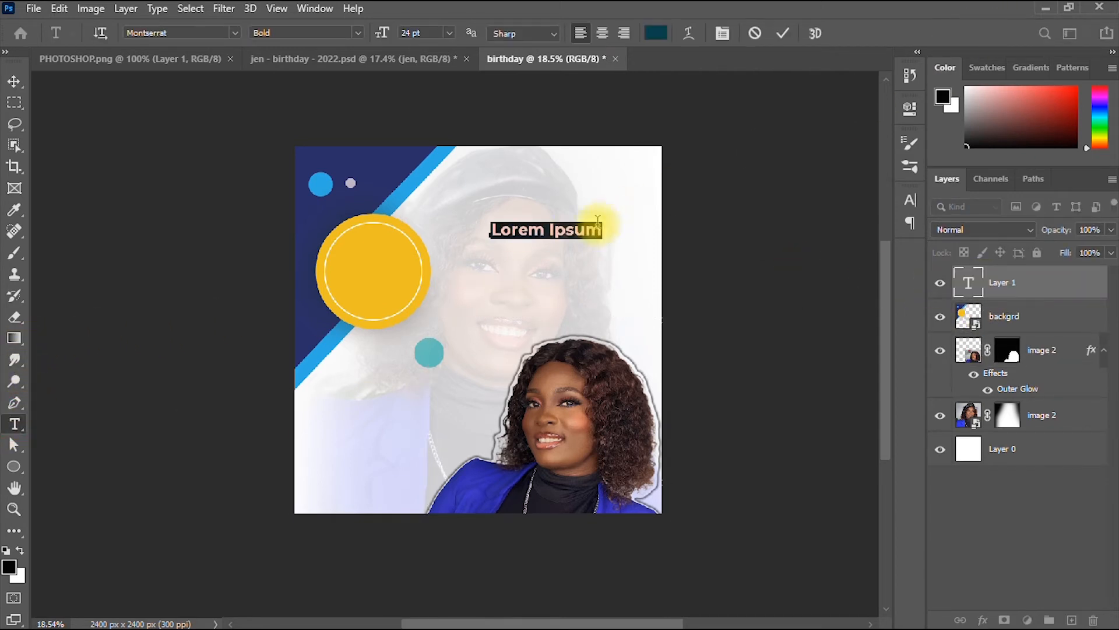
type("25")
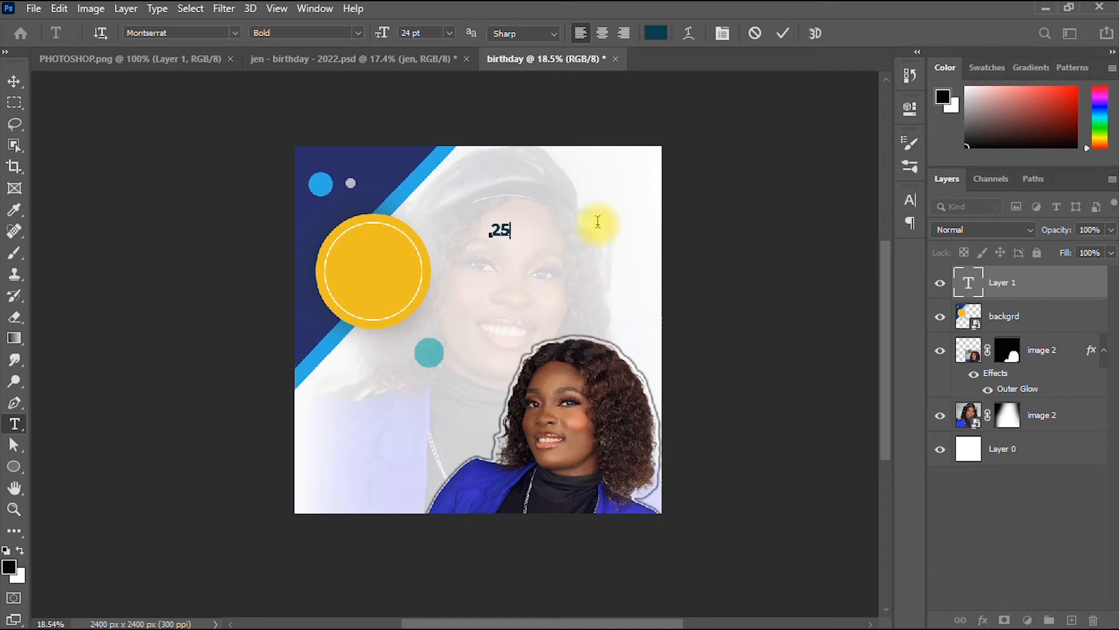
left_click(10, 85)
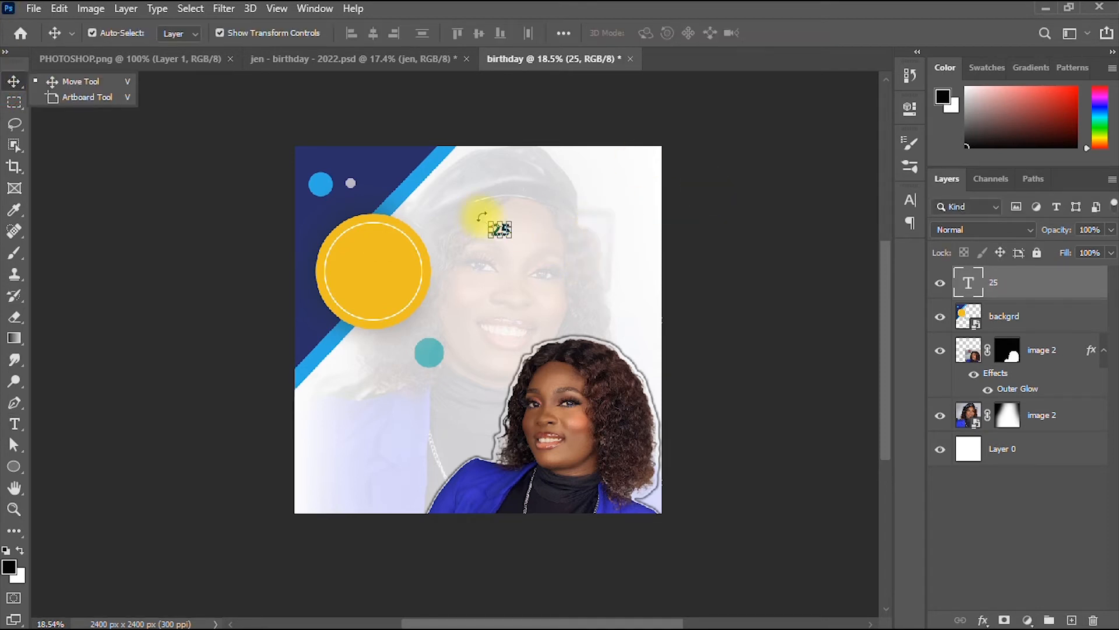
left_click_drag(508, 221, 395, 269)
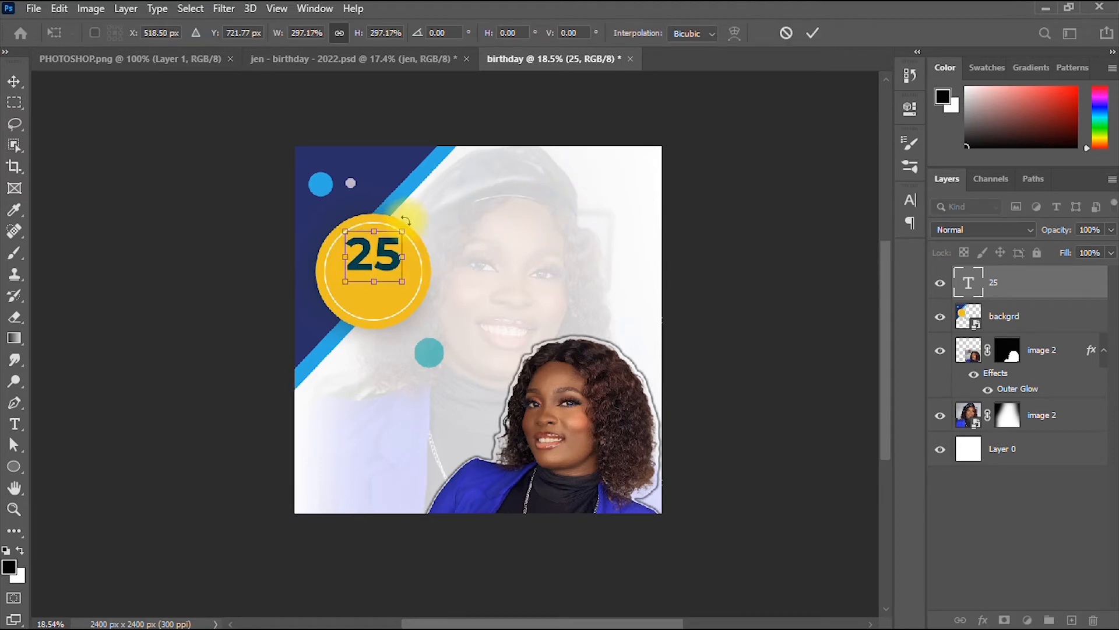
left_click_drag(402, 226, 397, 232)
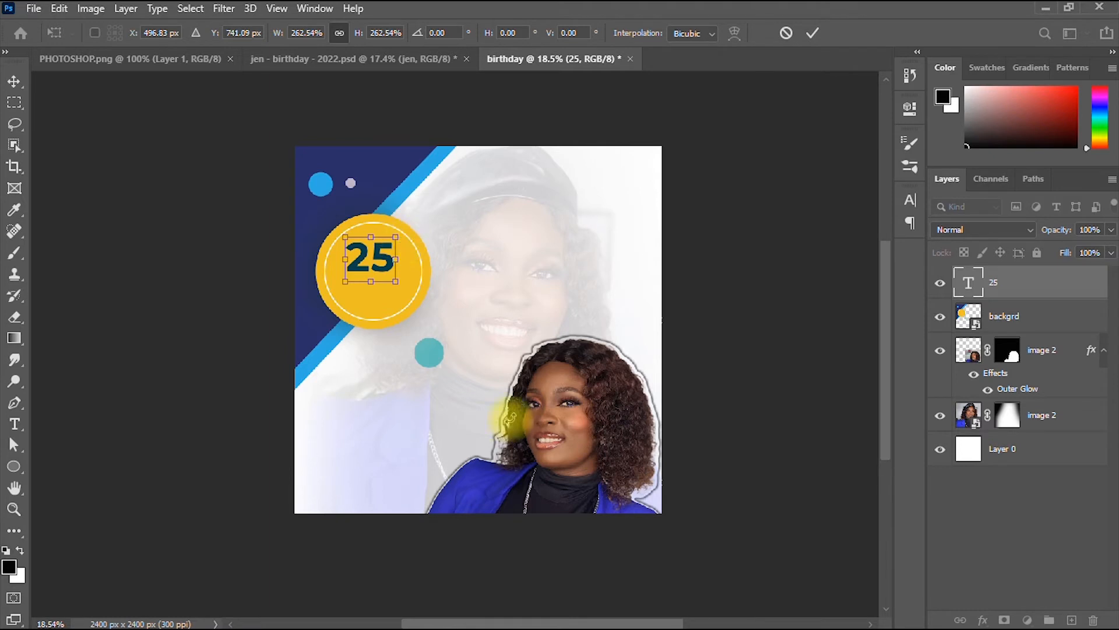
left_click(813, 32)
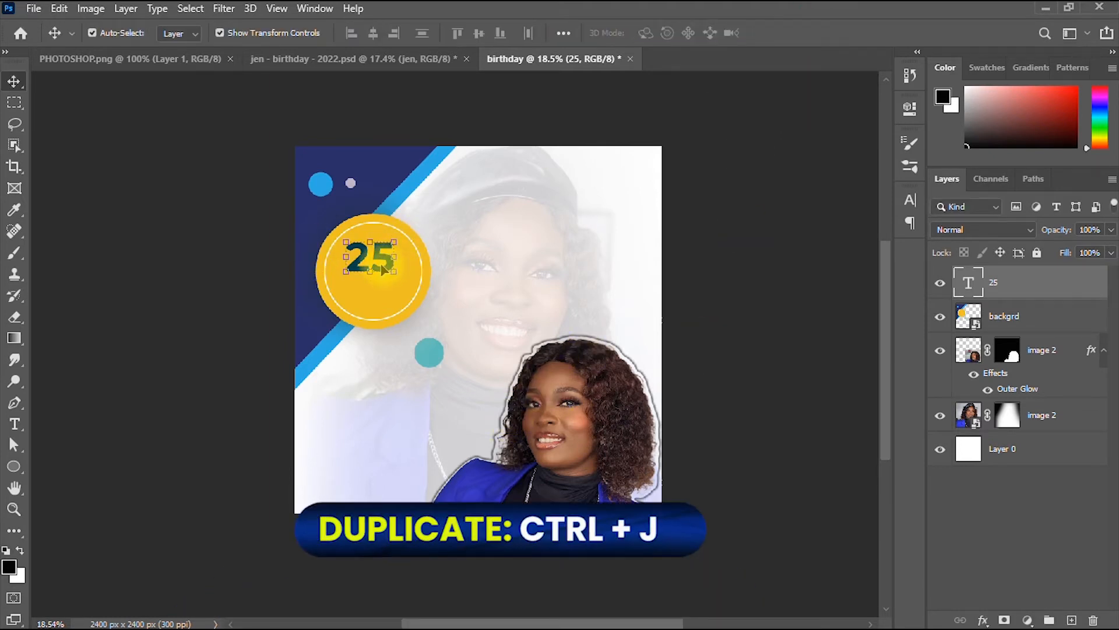
Duplicate the "25" text, change the copy to "JULY" and center it below the number
key("ctrl+j")
left_click_drag(385, 272, 378, 297)
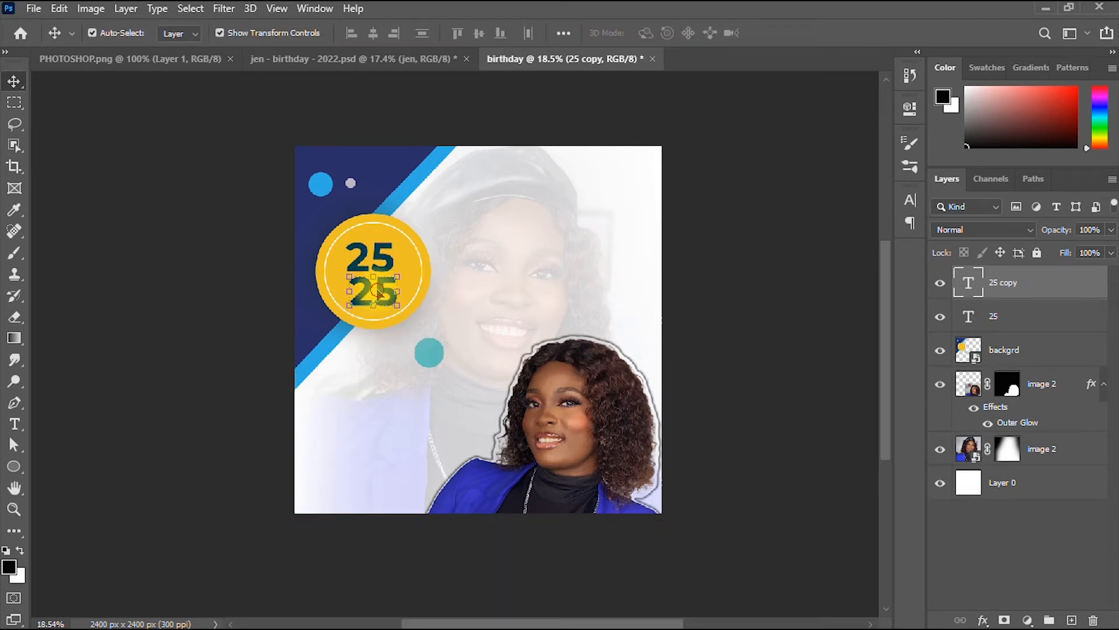
double_click(377, 286)
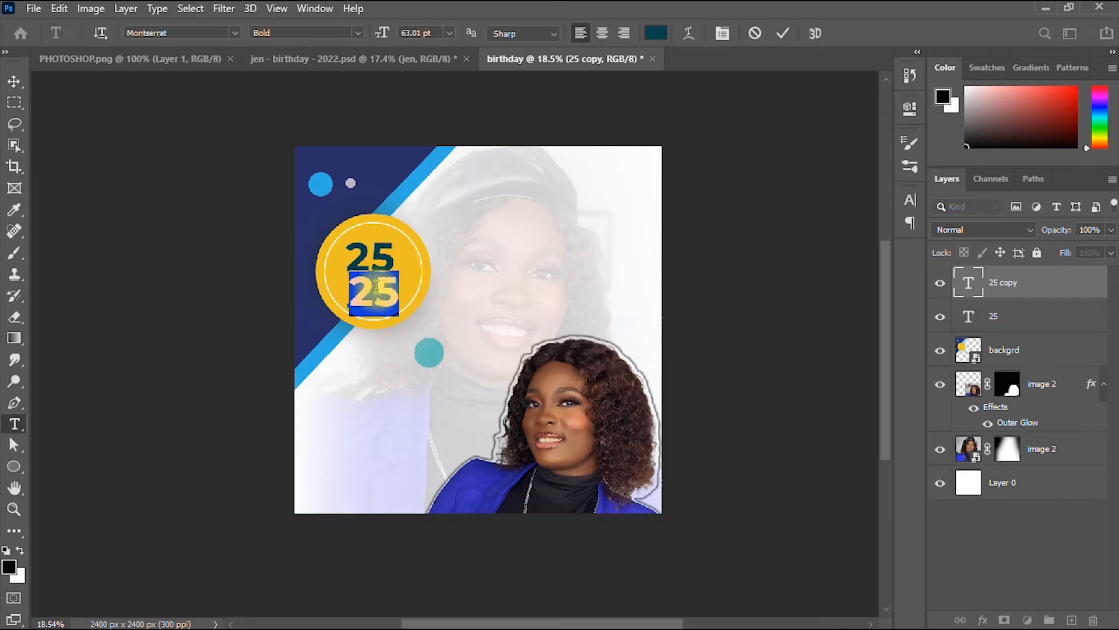
type("JULY")
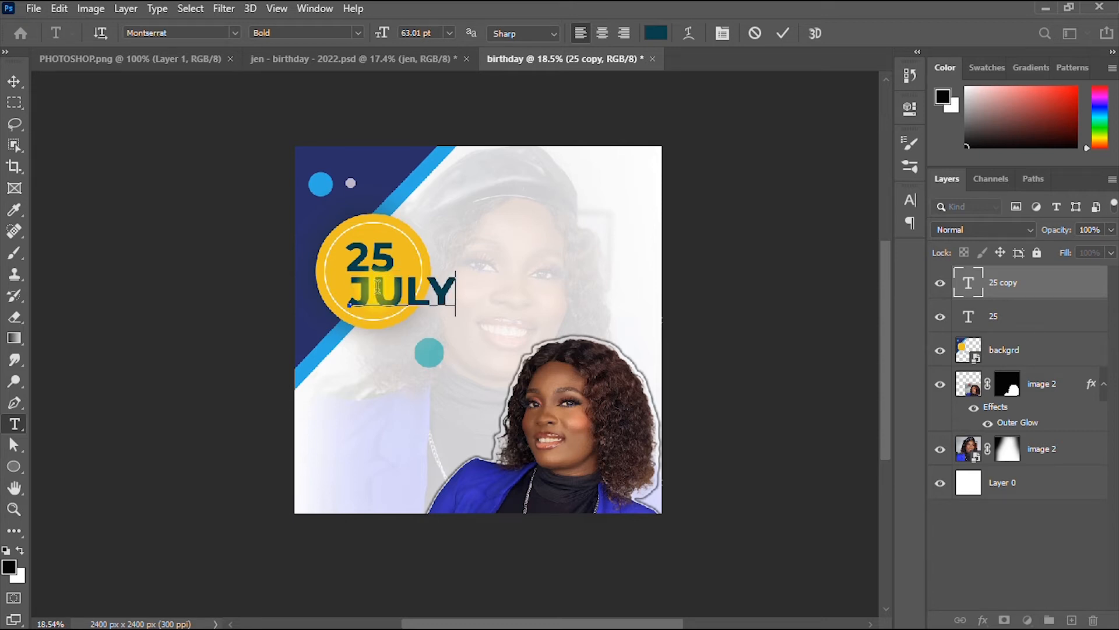
left_click(14, 82)
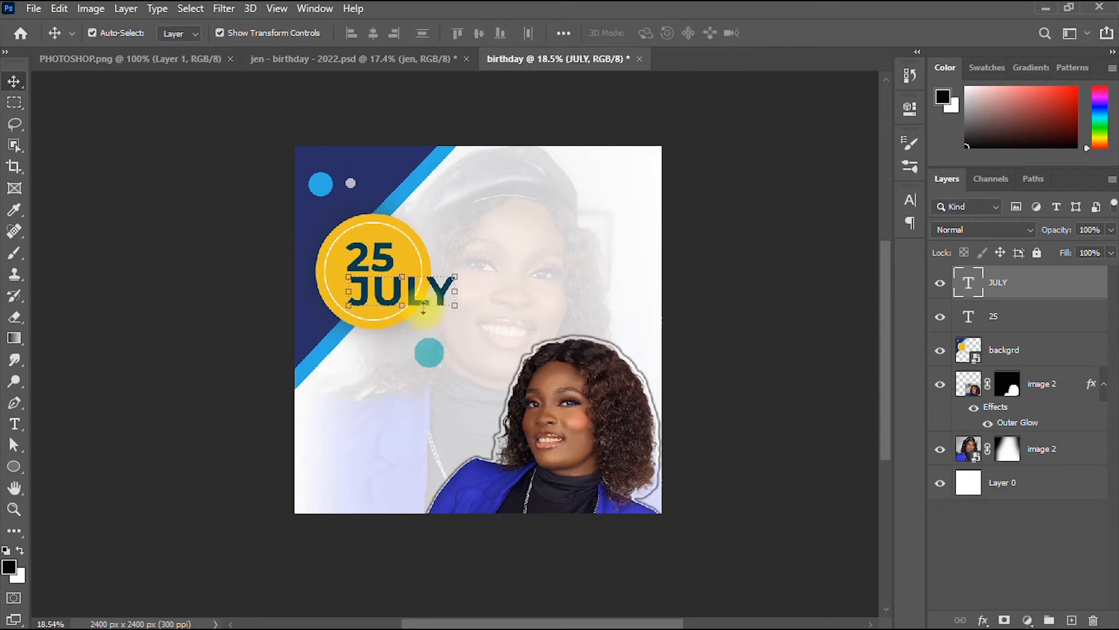
left_click_drag(407, 300, 378, 294)
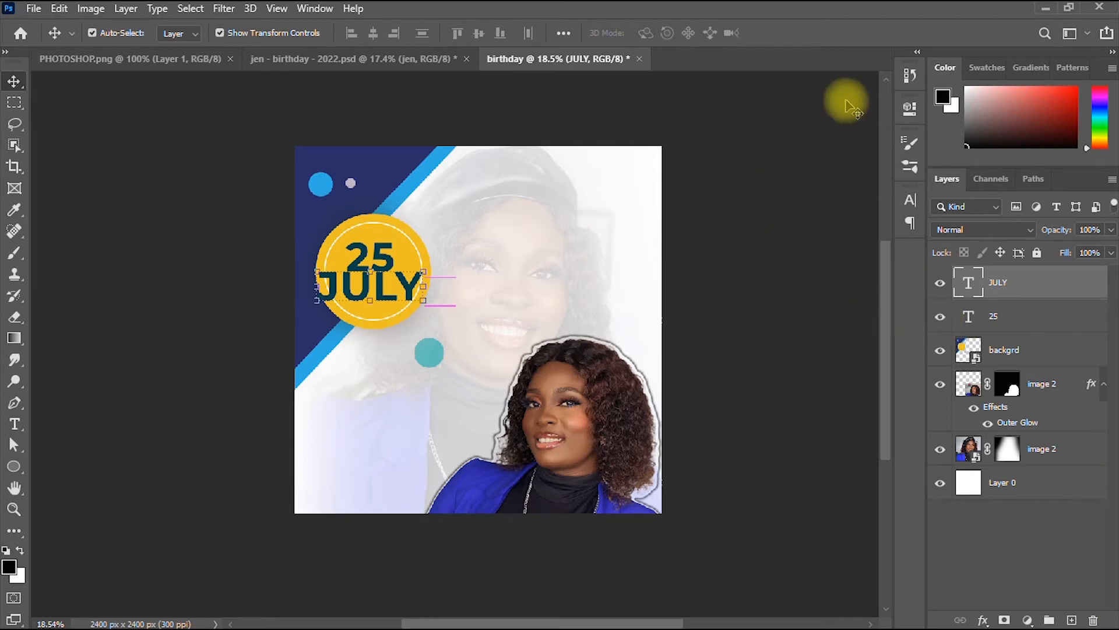
Scale the "JULY" text down to about 42 pt so it fits within the yellow circle's inner ring
left_click(910, 199)
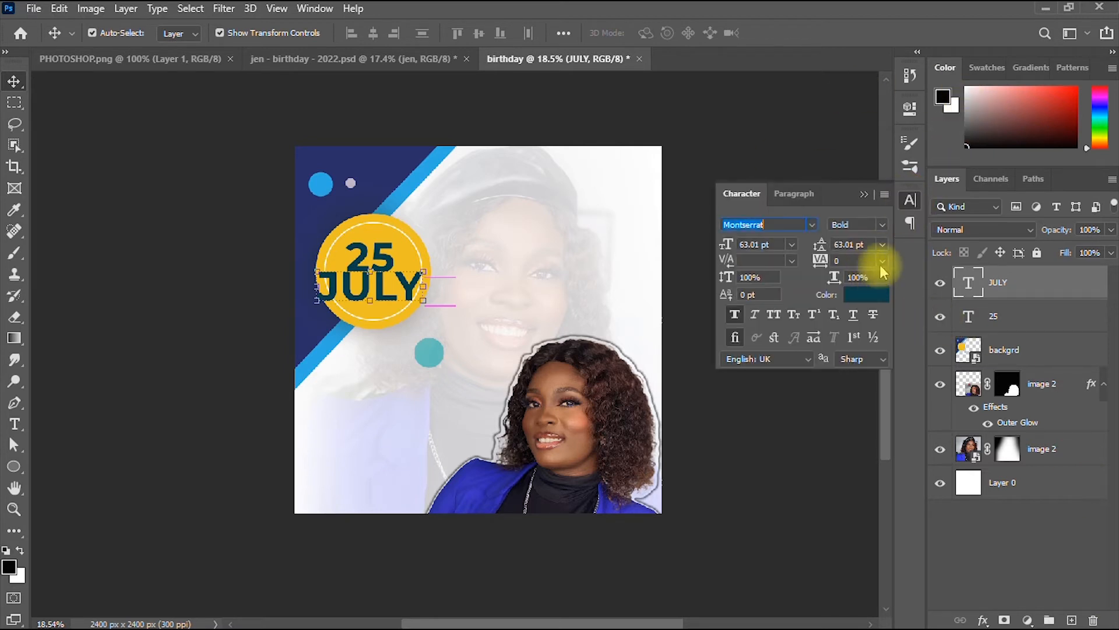
left_click(883, 261)
left_click(883, 262)
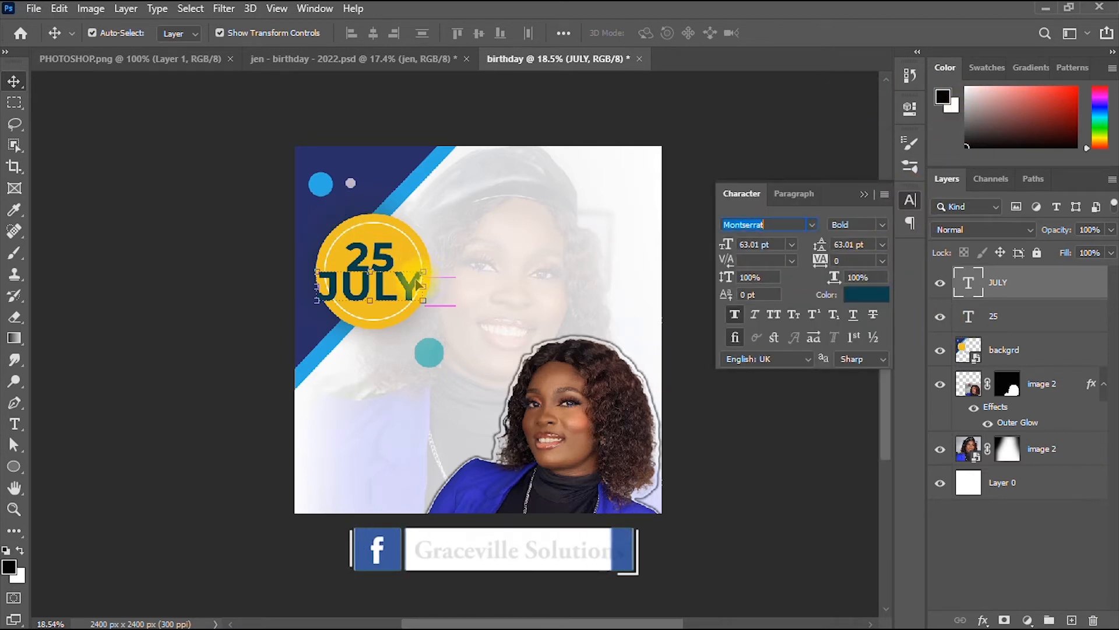
left_click_drag(423, 271, 404, 286)
left_click(813, 33)
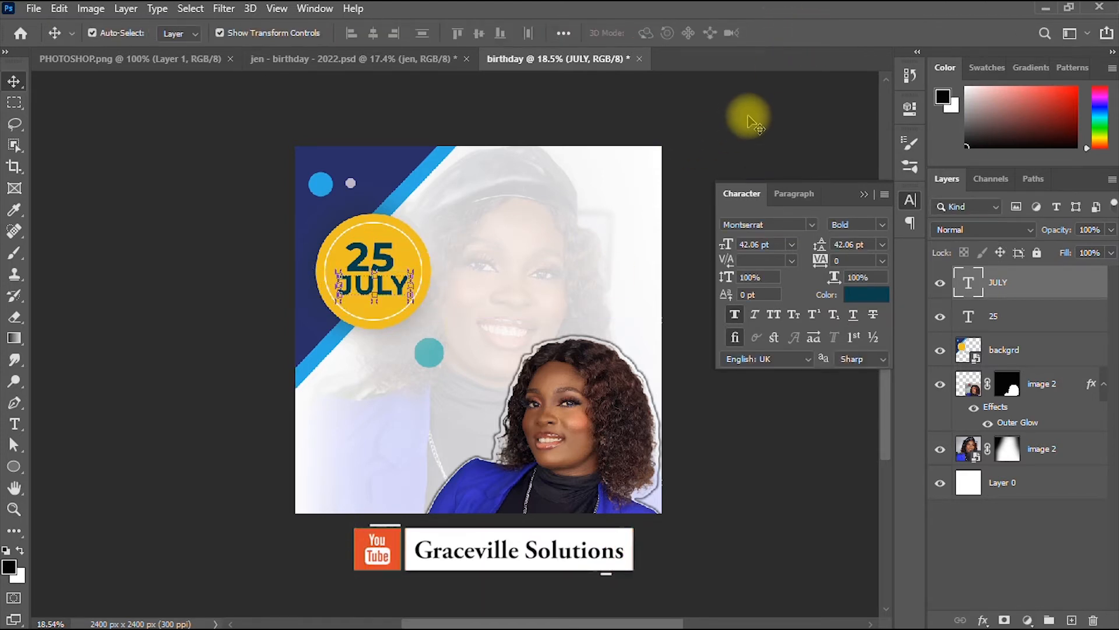
Scale the "25" text to about 91%, keep it centered above "JULY" and deselect it
left_click(379, 256)
left_click_drag(395, 241, 387, 252)
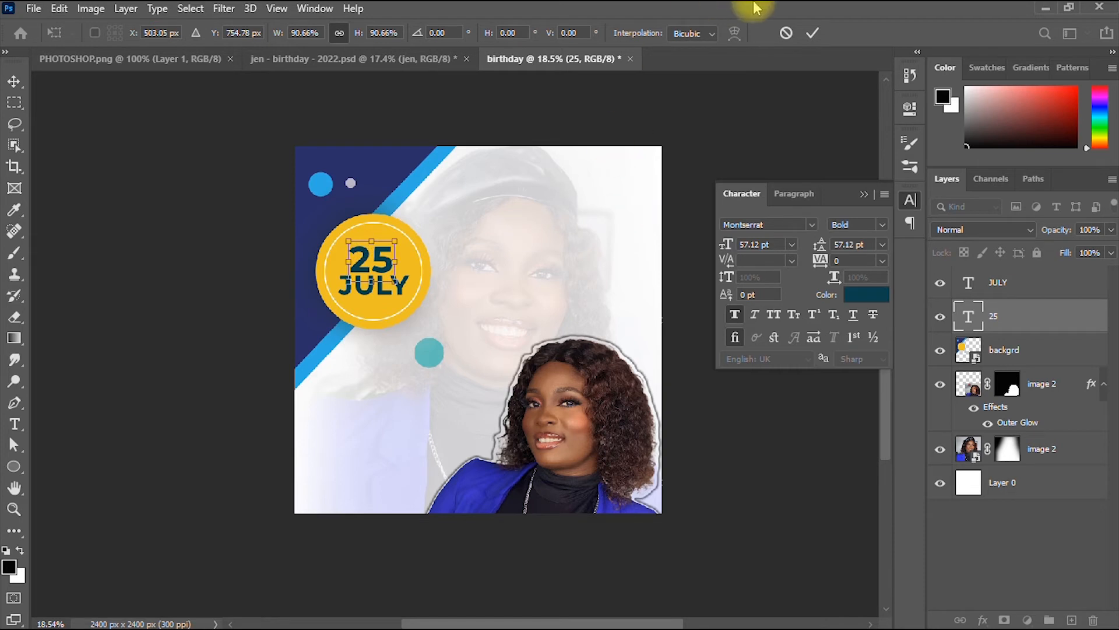
left_click(813, 33)
left_click(799, 437)
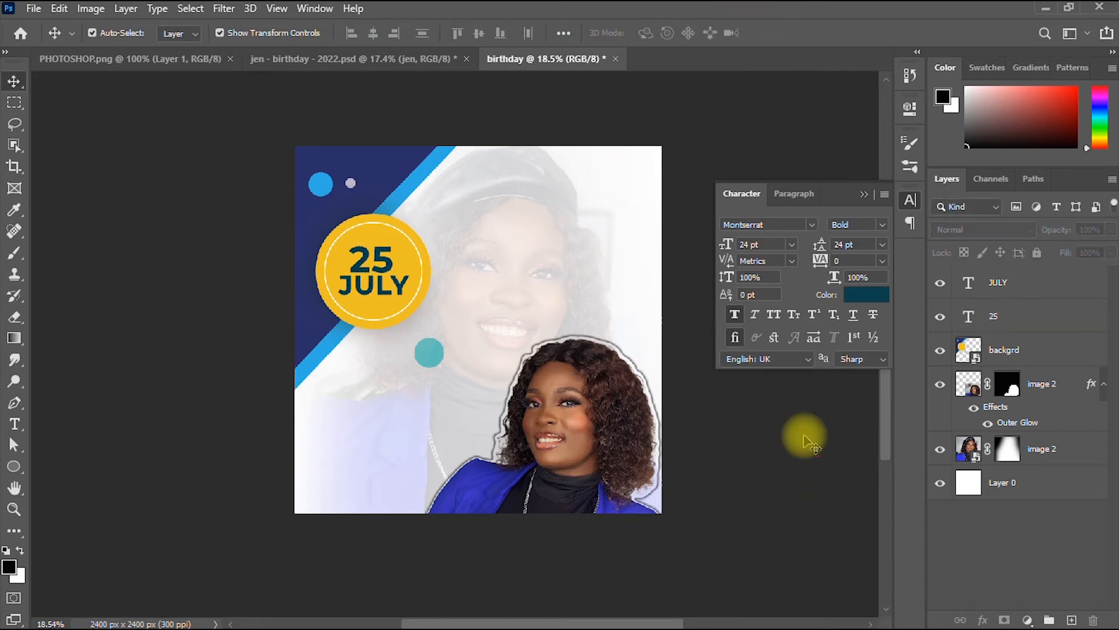
Add a separate text layer reading "th" and set its font to Smooch Regular
scroll(52, 286, "down", 1)
scroll(251, 350, "up", 1)
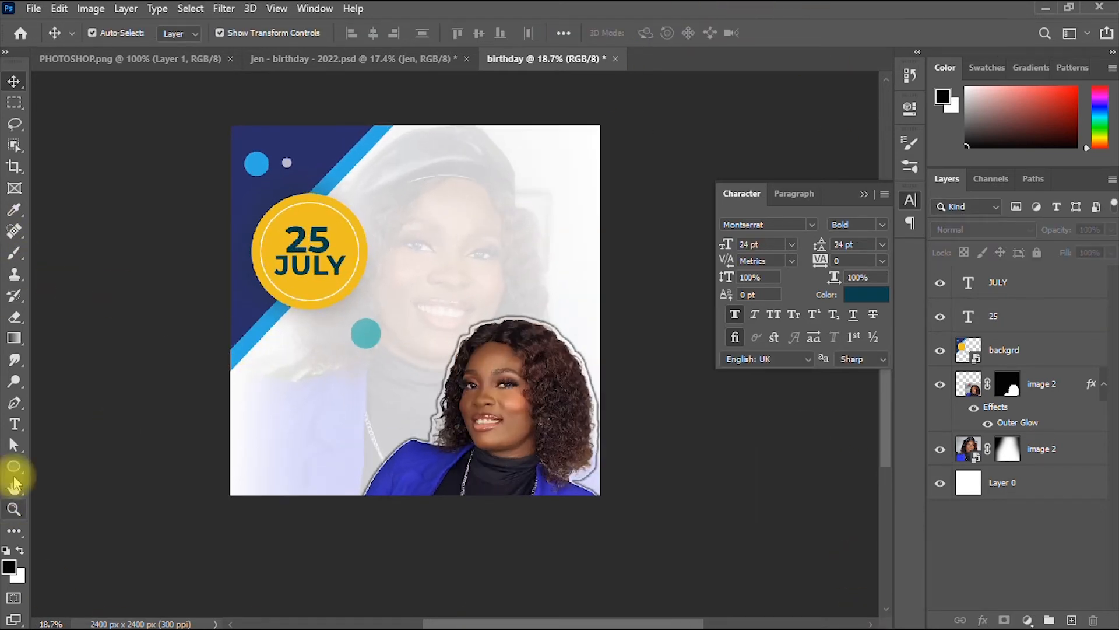
left_click(14, 424)
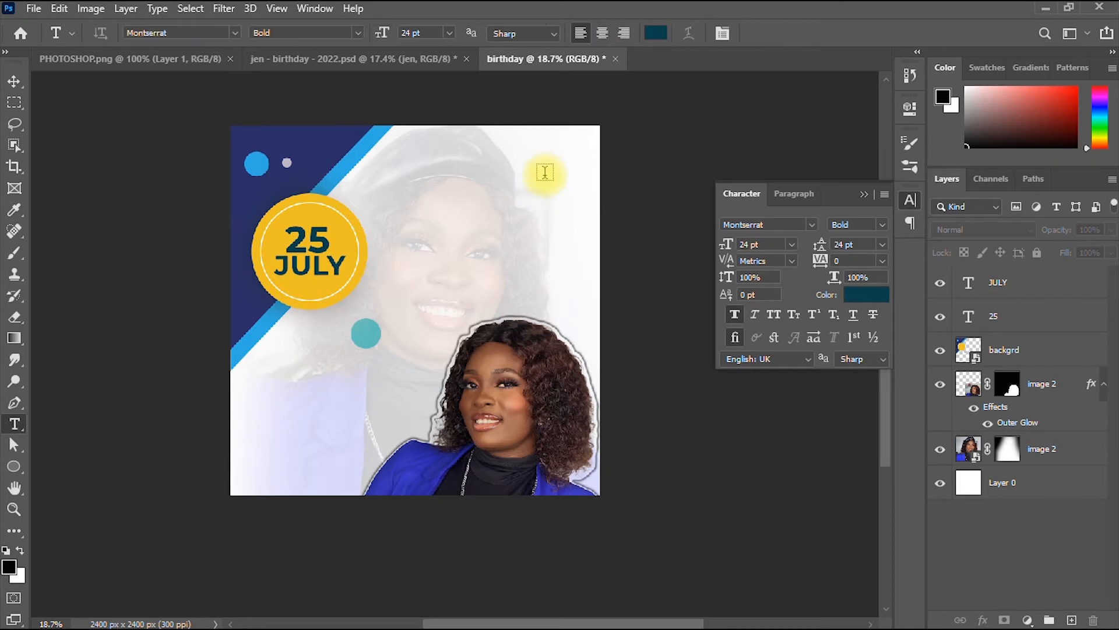
left_click(439, 191)
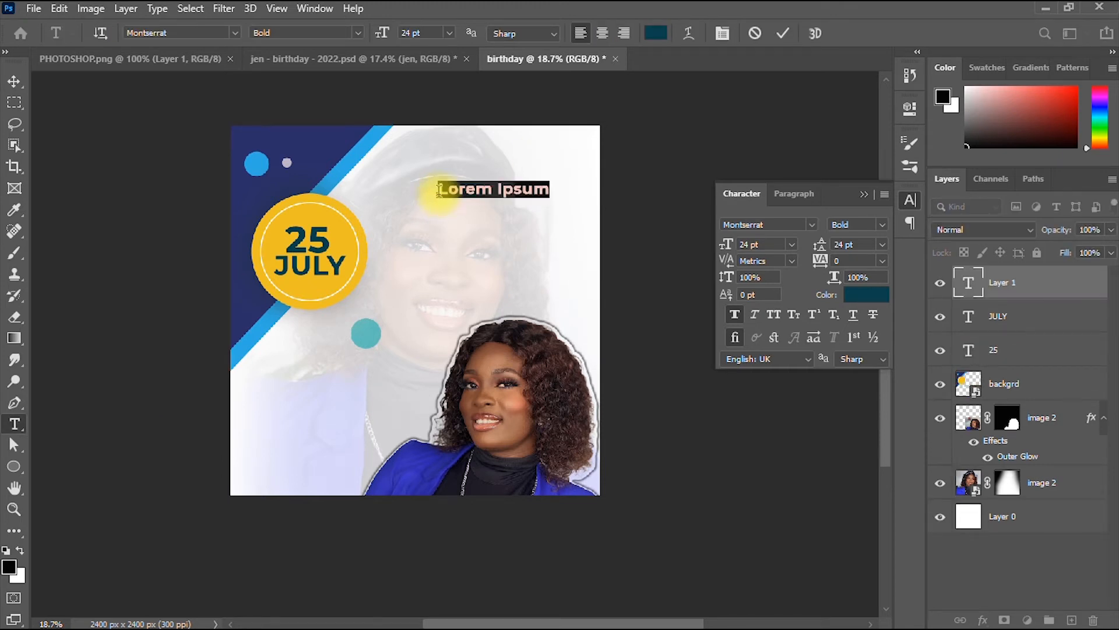
type("th")
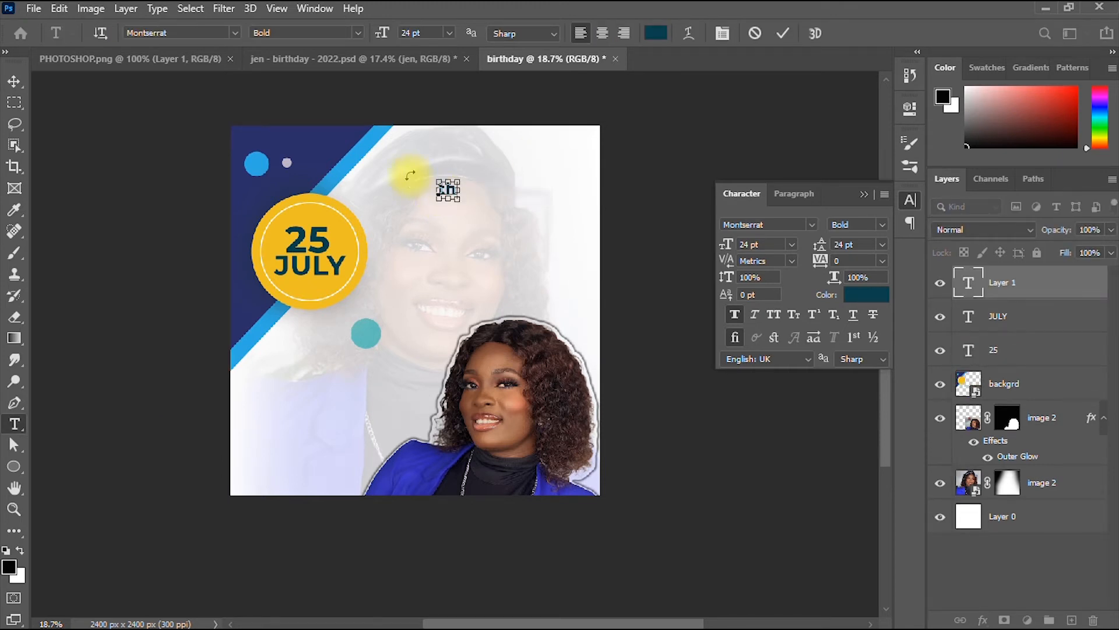
key("ctrl+a")
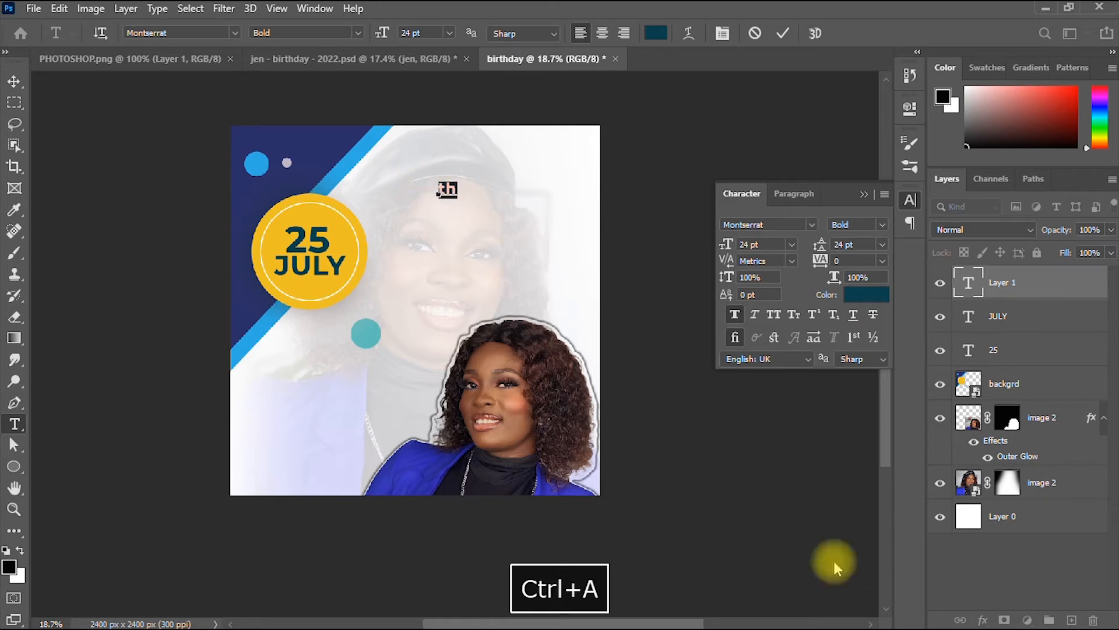
left_click(814, 224)
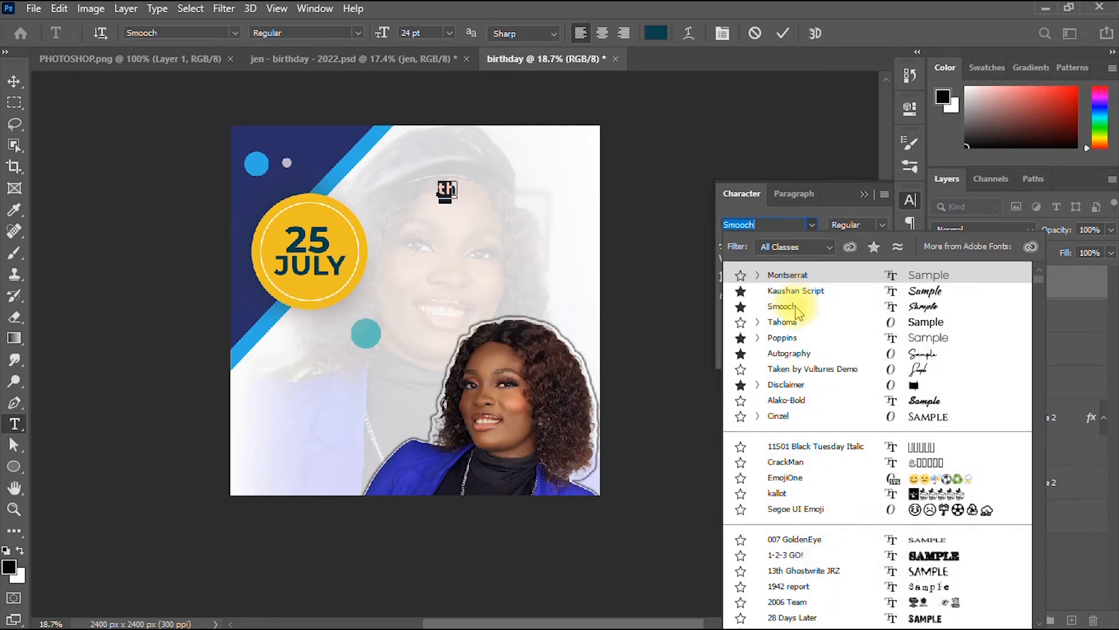
left_click(797, 312)
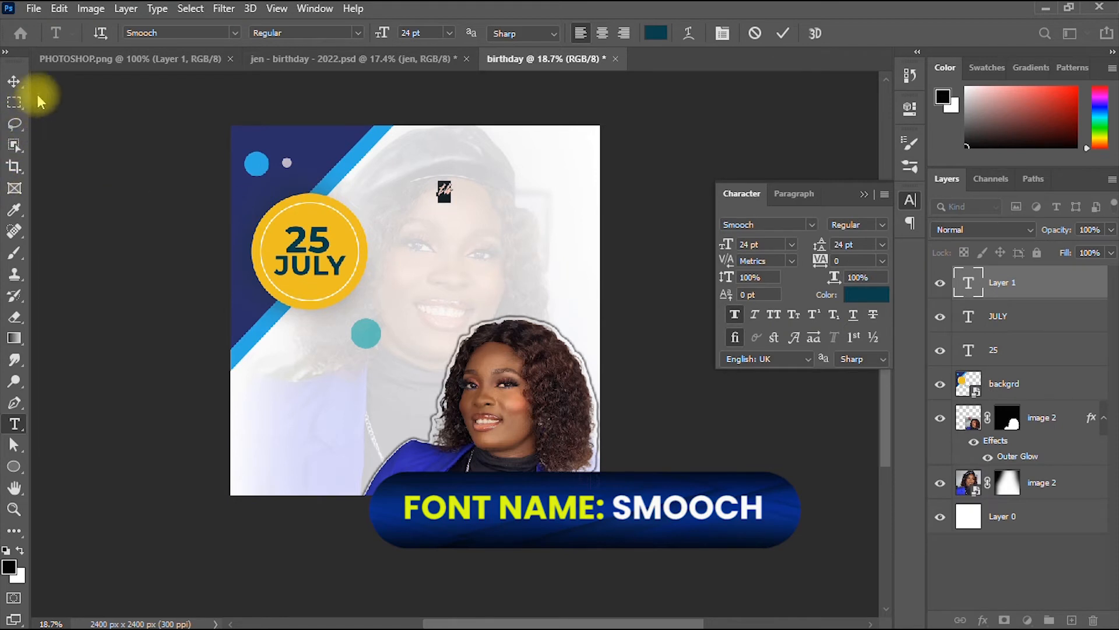
Enlarge the "th" text and place it as a superscript at the upper right of the "25"
left_click(14, 81)
key("ctrl+t")
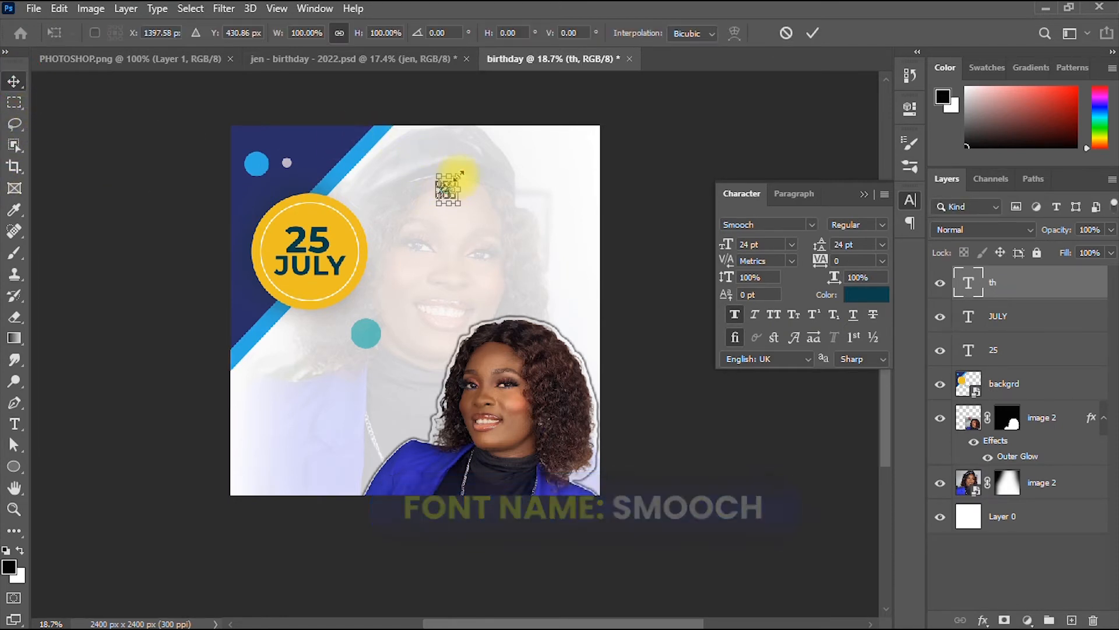
left_click_drag(458, 175, 322, 238)
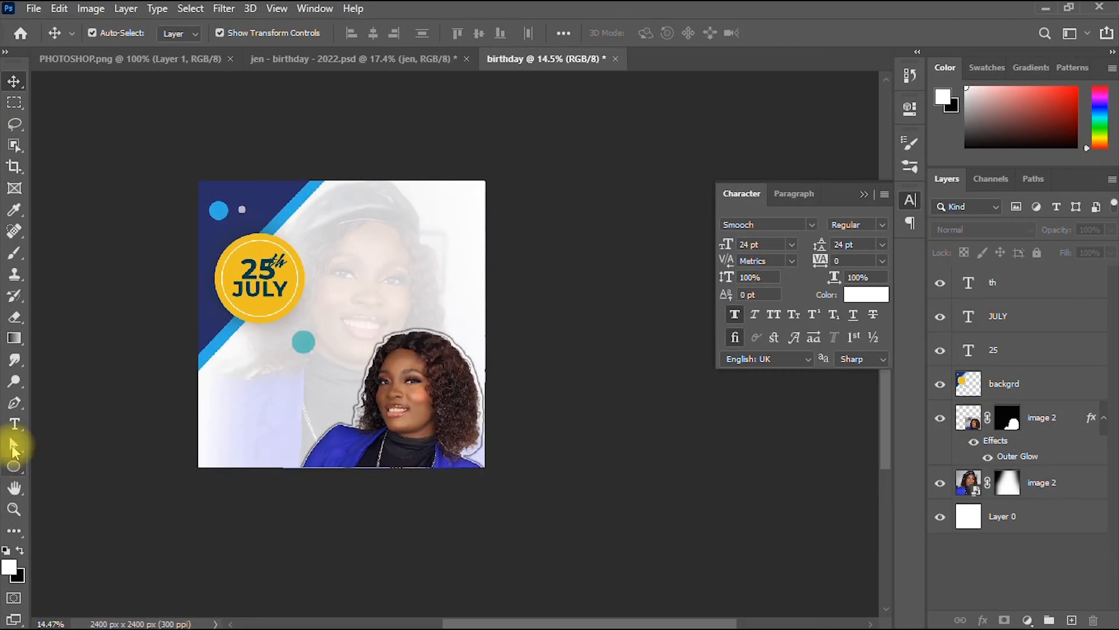
Add the text "Happy Birthday" on two lines in the empty area to the left of the cutout portrait
left_click(14, 424)
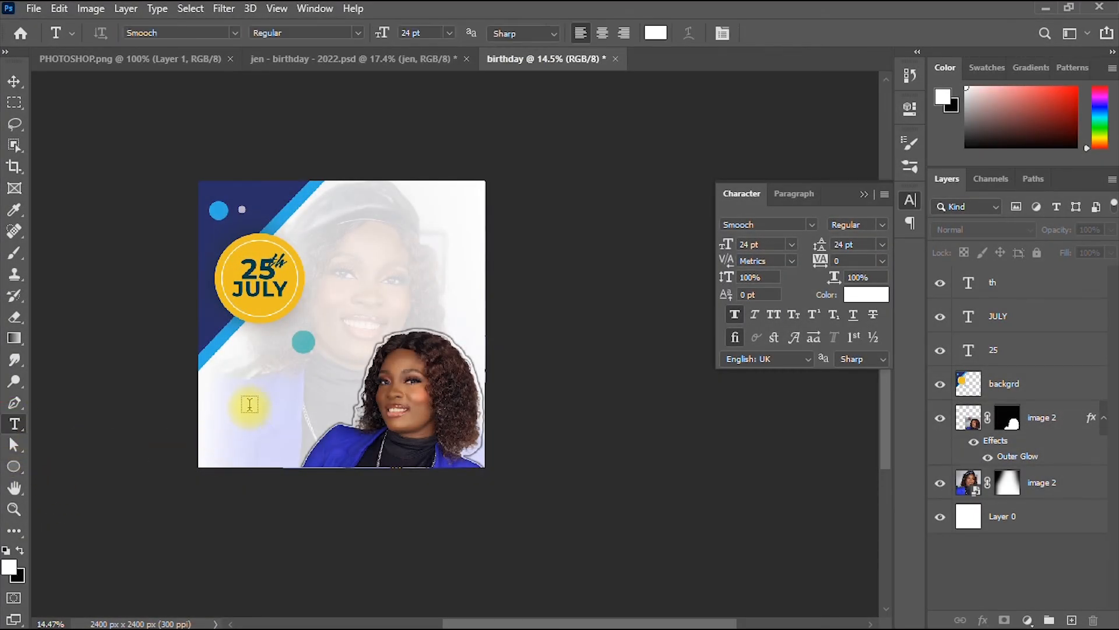
scroll(249, 402, "up", 4)
left_click(258, 383)
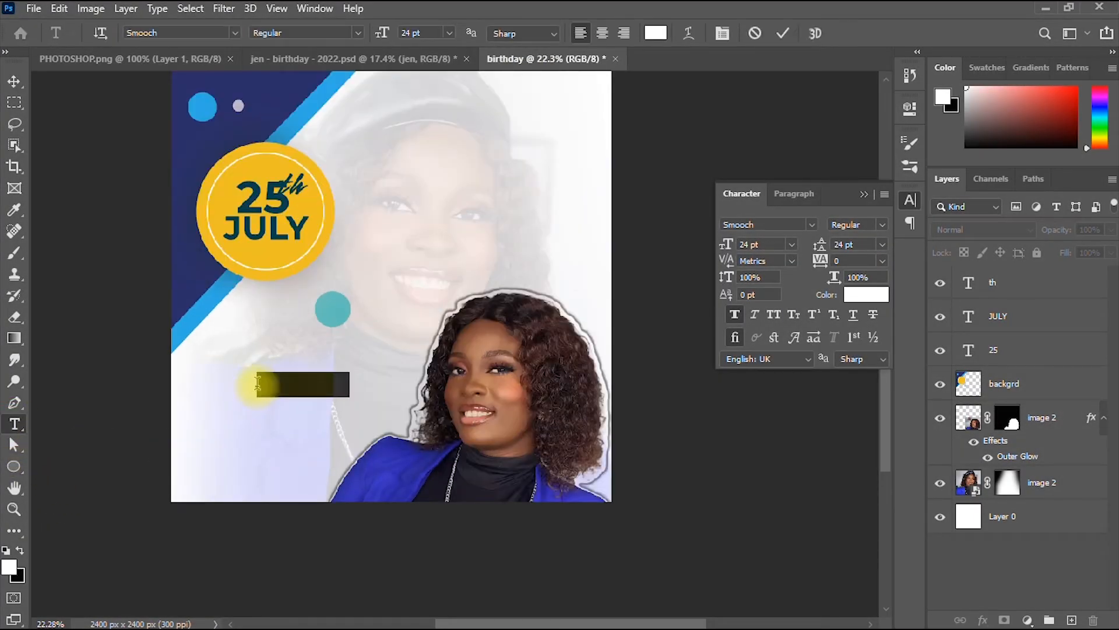
key("ctrl+a")
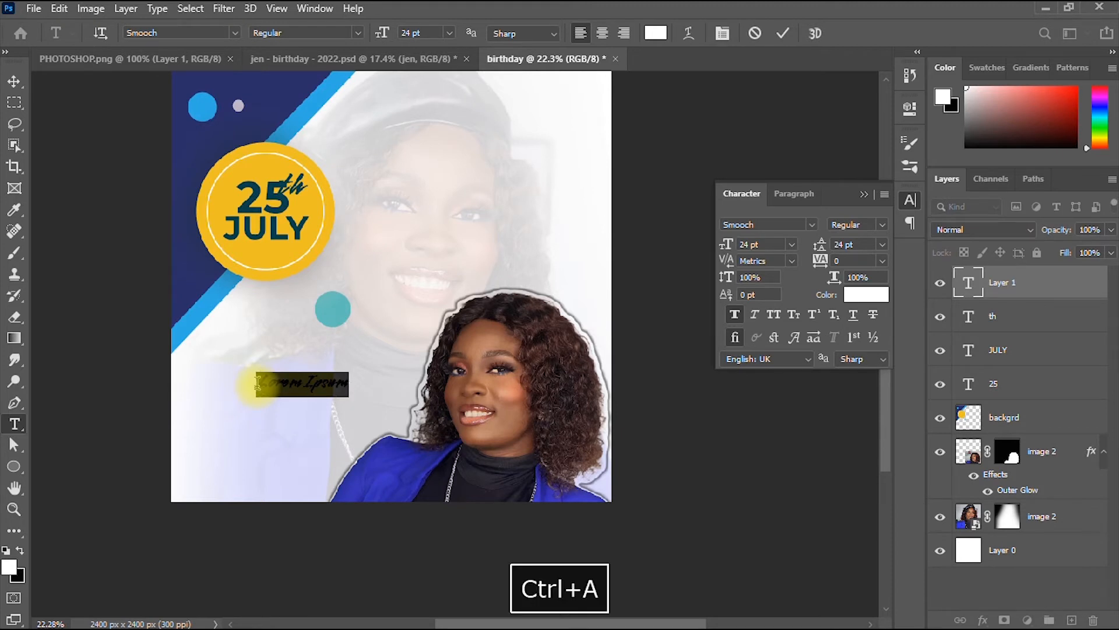
type("Happy Birthday")
Set the "Happy Birthday" text color to dark blue 0d0a7f, starting from a sample of the blue jacket
left_click(867, 295)
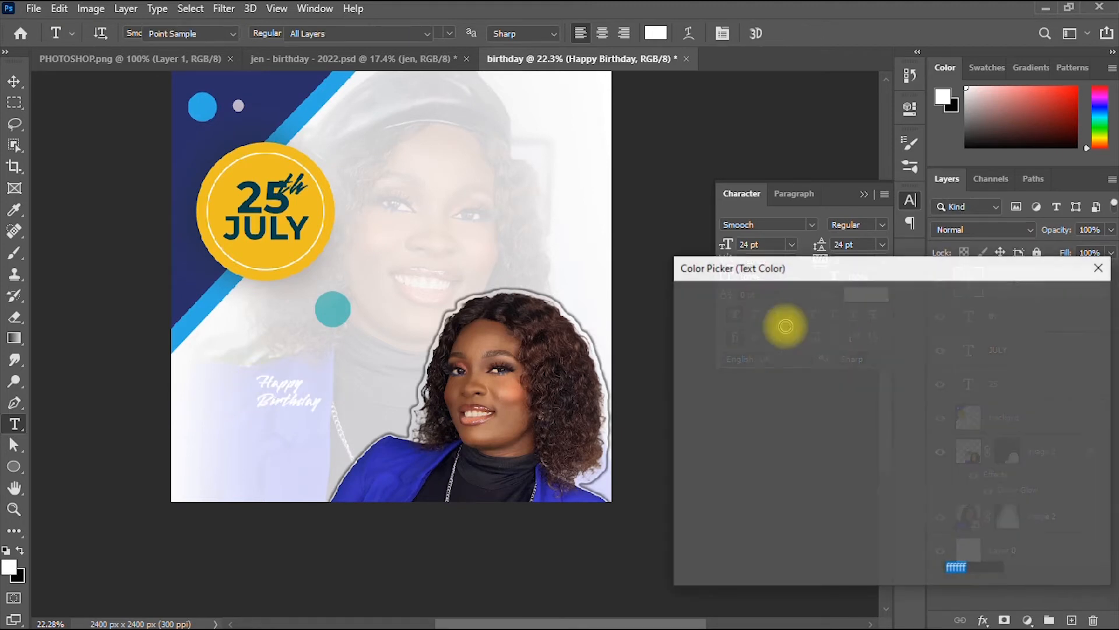
left_click(379, 469)
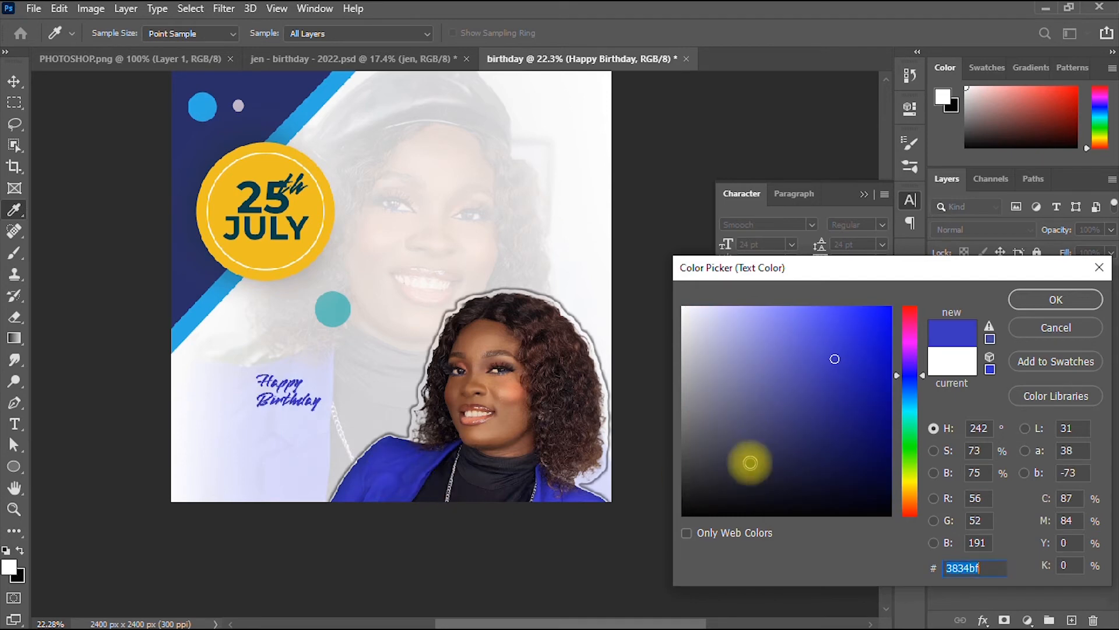
left_click(834, 465)
mouse_move(833, 465)
left_mouse_down()
mouse_move(869, 440)
mouse_move(874, 411)
left_mouse_up()
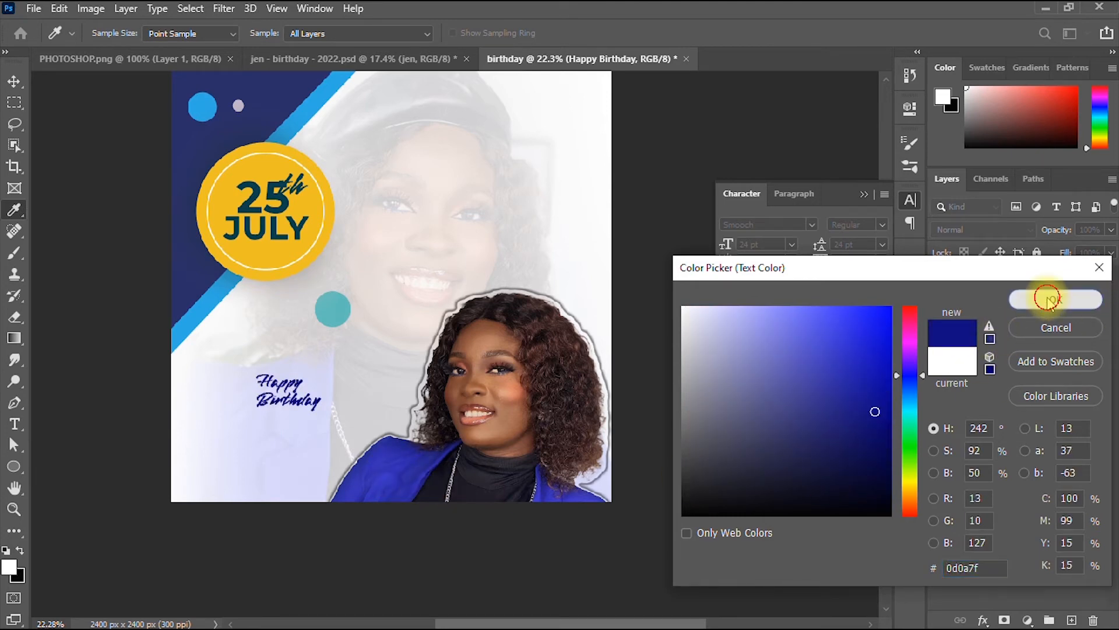
left_click(1047, 299)
Change the "Happy Birthday" text's font to Poppins SemiBold and finish text editing
left_click(859, 225)
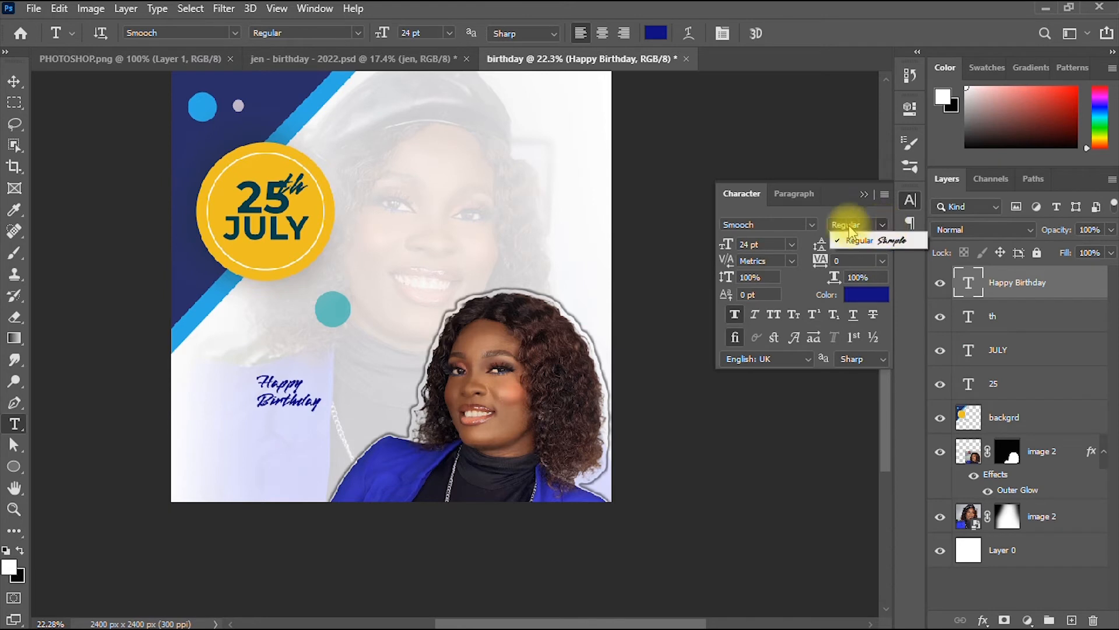
left_click(813, 225)
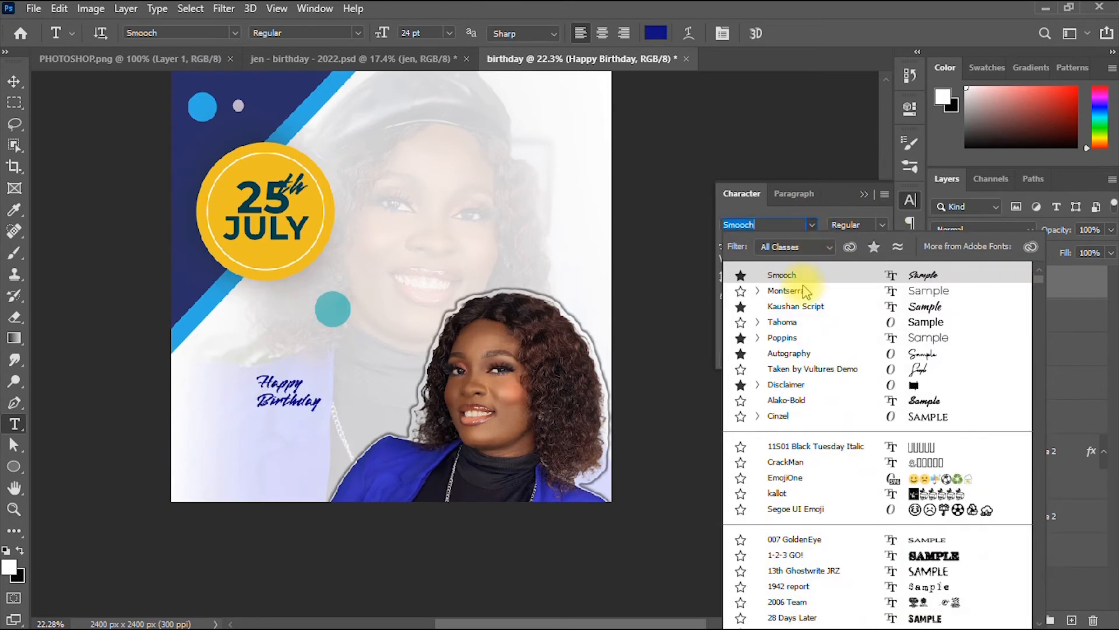
left_click(758, 339)
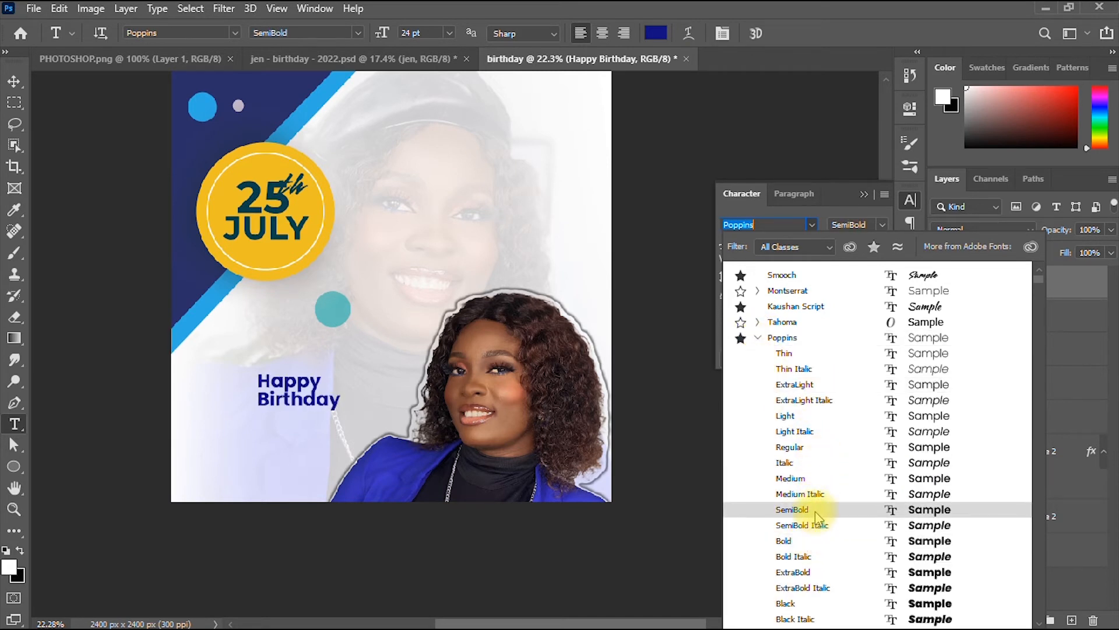
left_click(816, 510)
left_click(14, 81)
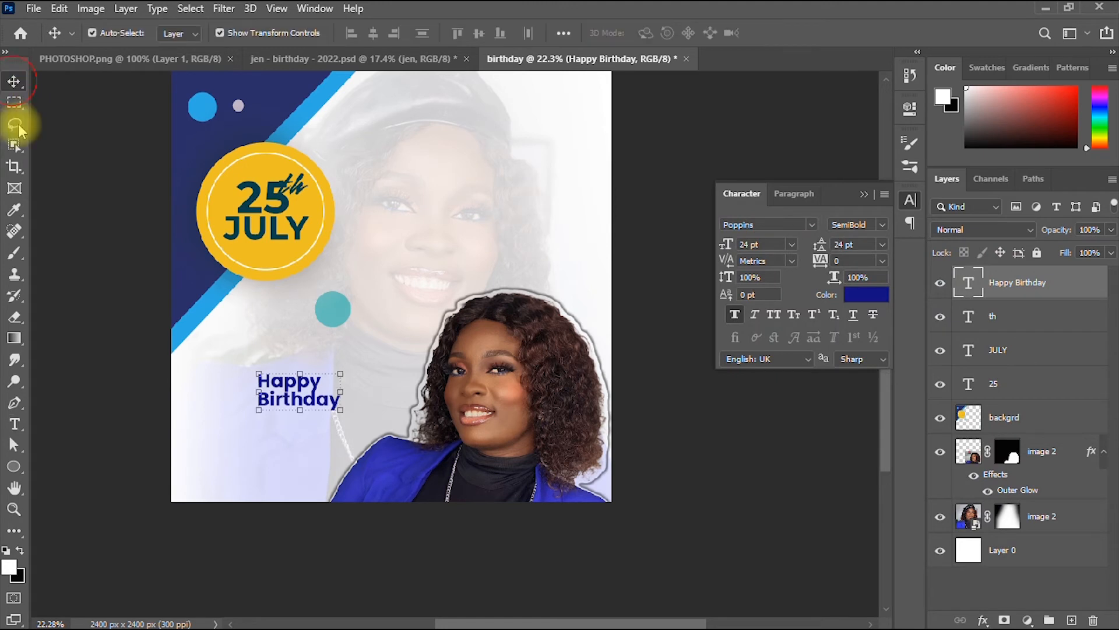
Enlarge the "Happy Birthday" text to about 32.6 pt, shift it slightly left, and set its color to dark blue 1a1875
left_click_drag(343, 372, 370, 352)
left_click_drag(322, 397, 249, 392)
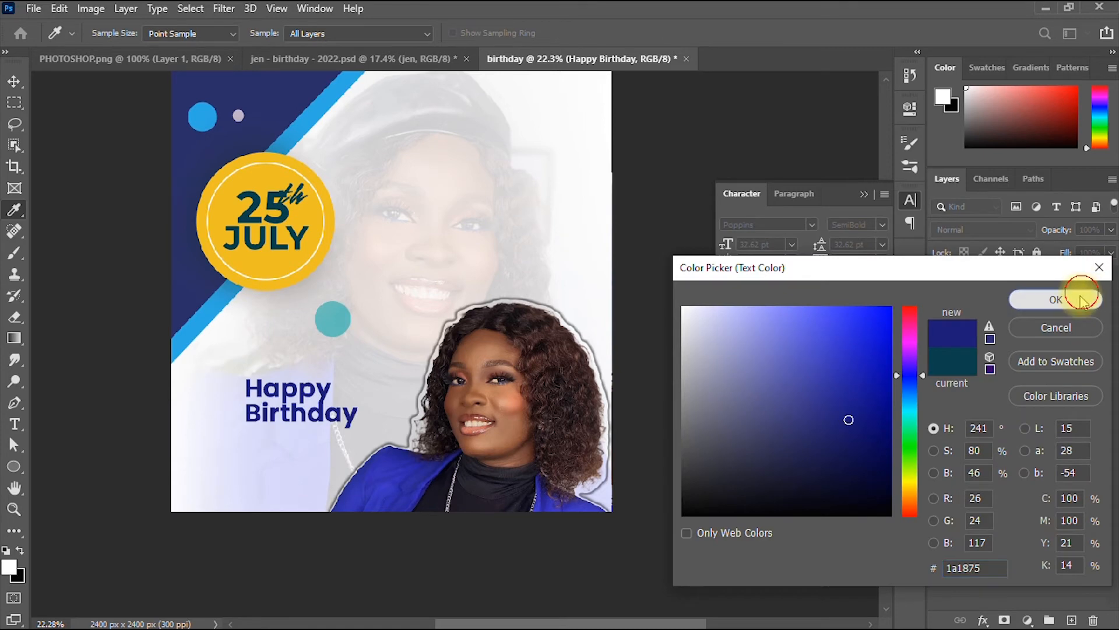
left_click(1081, 299)
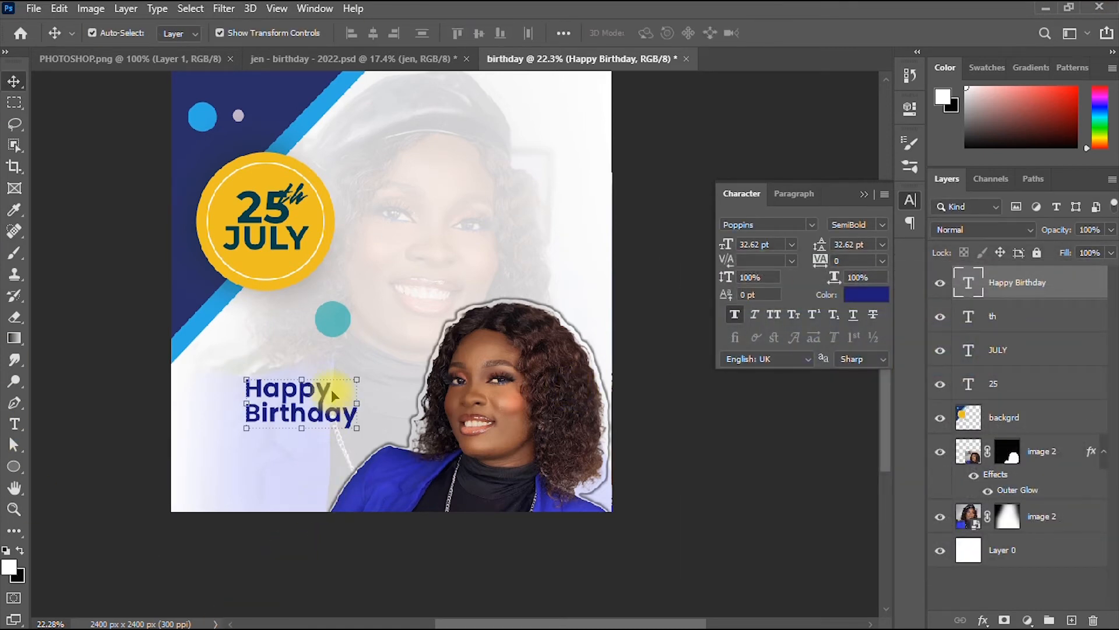
Indent the word "Happy" with leading spaces so it sits centered above "Birthday", and finish text editing
double_click(262, 392)
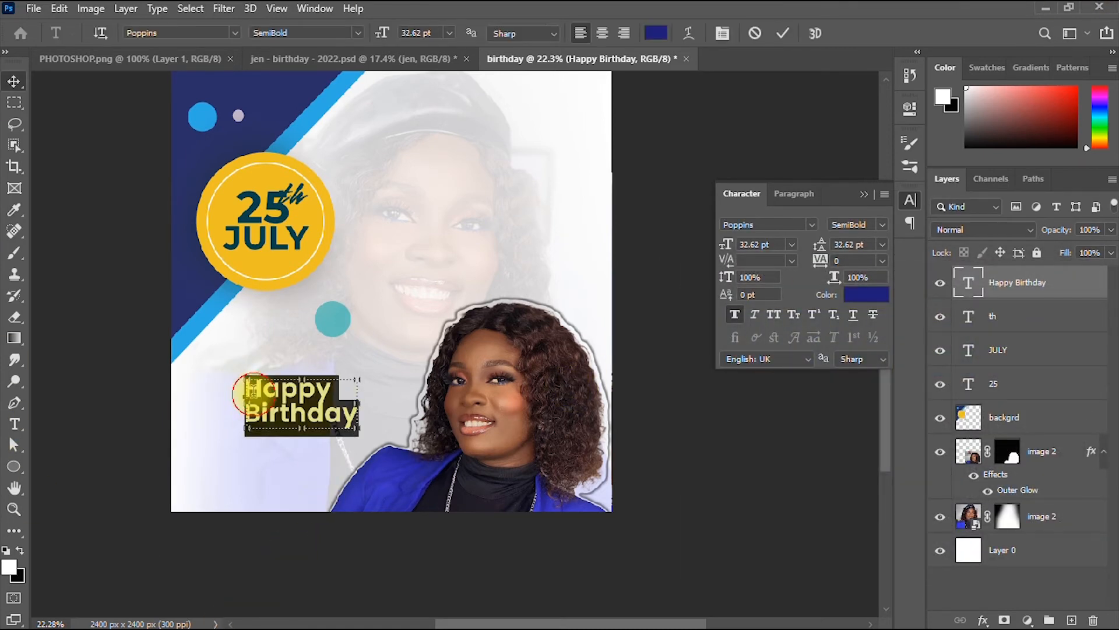
left_click(252, 389)
double_click(252, 389)
left_click(251, 389)
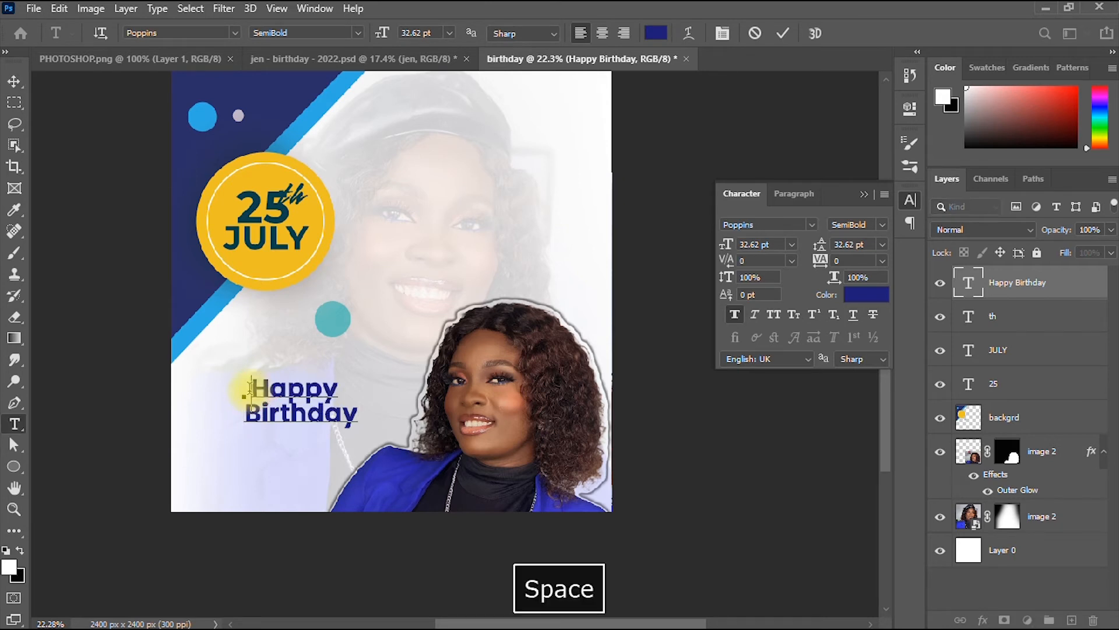
left_click(14, 81)
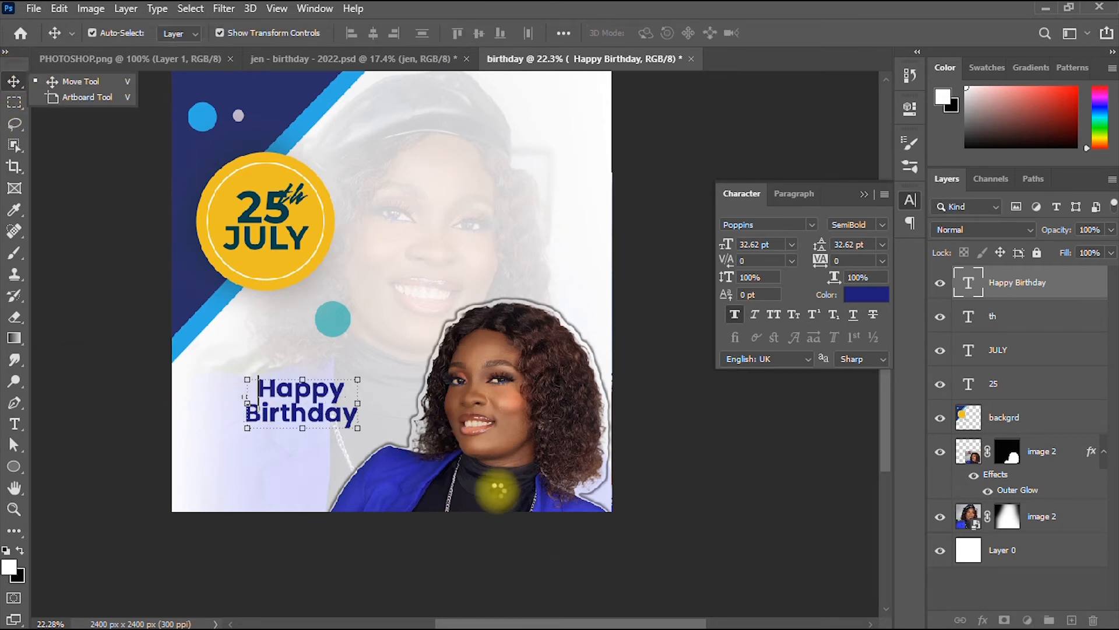
Skew and rotate the "Happy Birthday" text to about -45° and place it below the badge, parallel to the light blue stripe
key("ctrl+t")
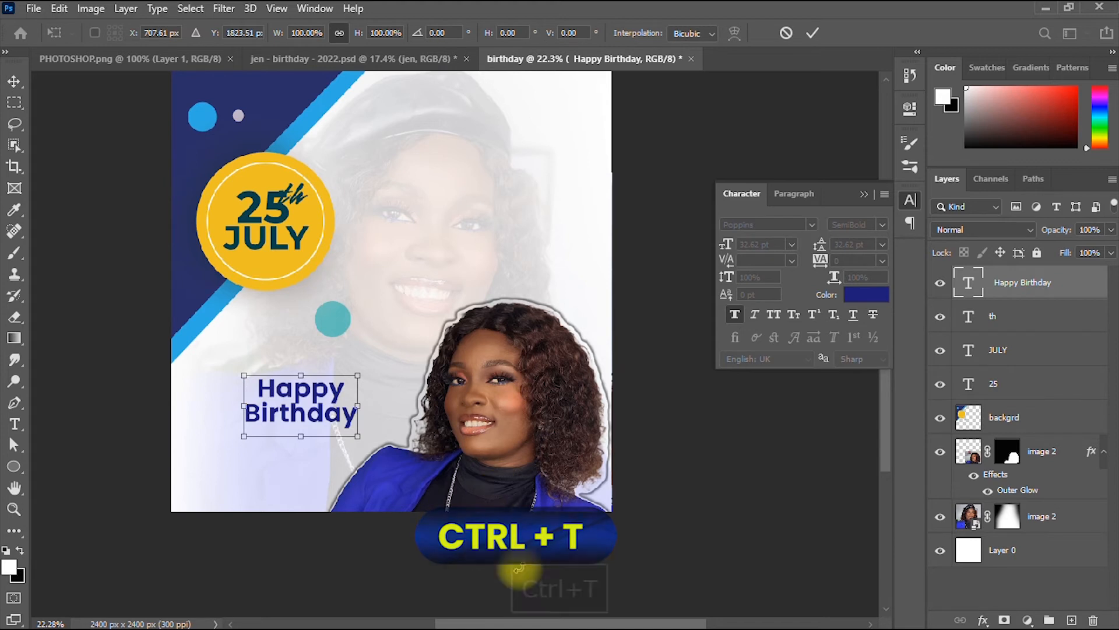
right_click(322, 402)
left_click(413, 155)
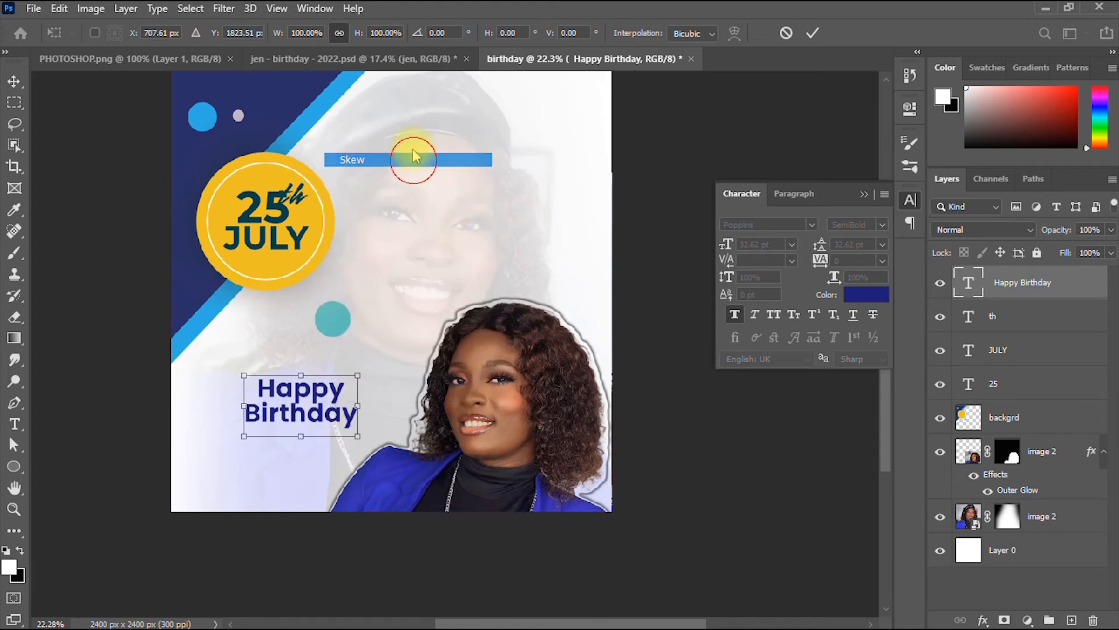
left_click_drag(357, 406, 289, 366)
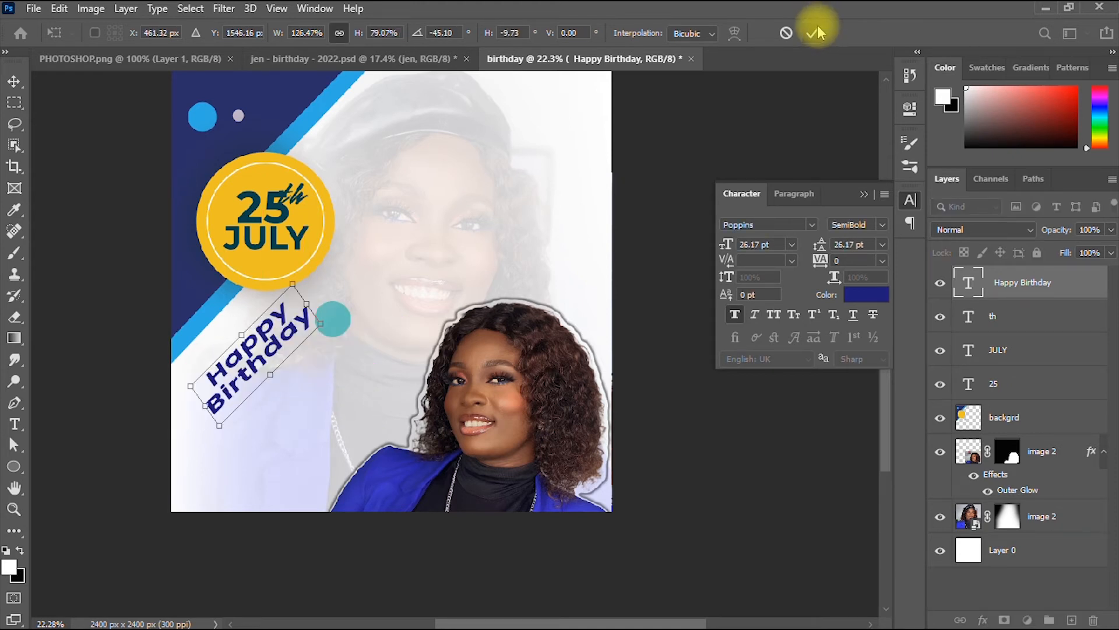
left_click(813, 33)
left_click(373, 350)
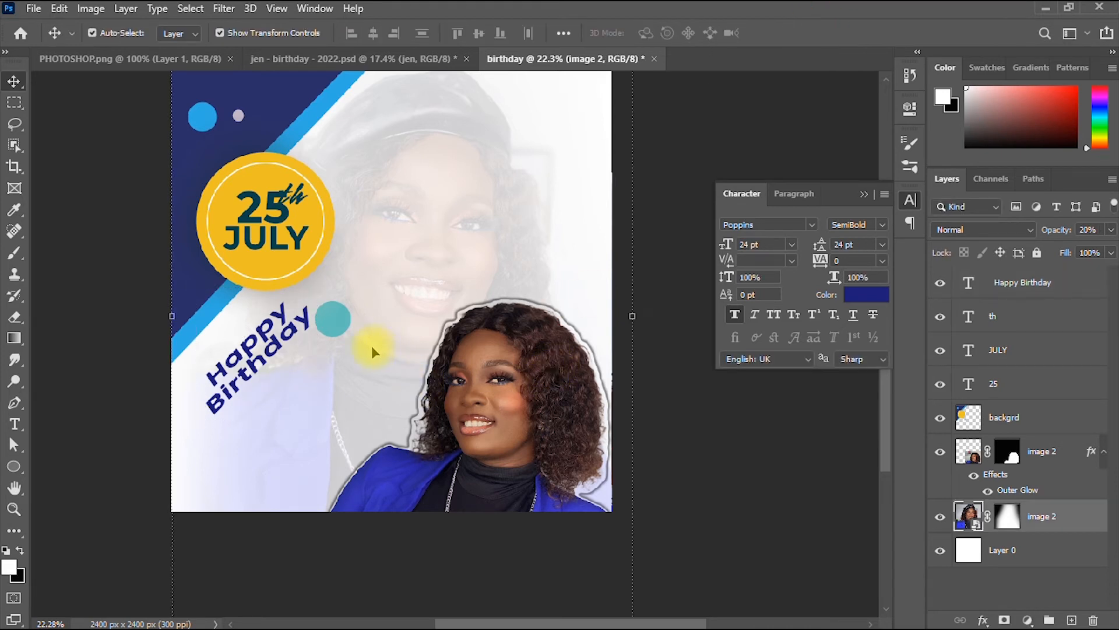
left_click(728, 427)
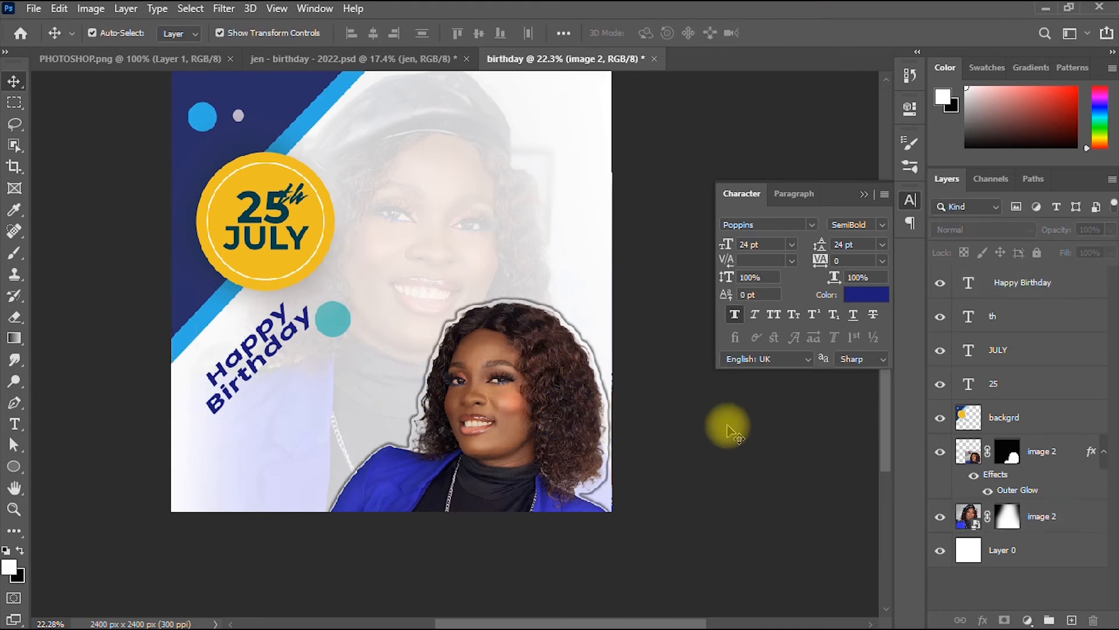
Nudge the slanted "Happy Birthday" text slightly down and left, and deselect it
scroll(728, 428, "down", 2)
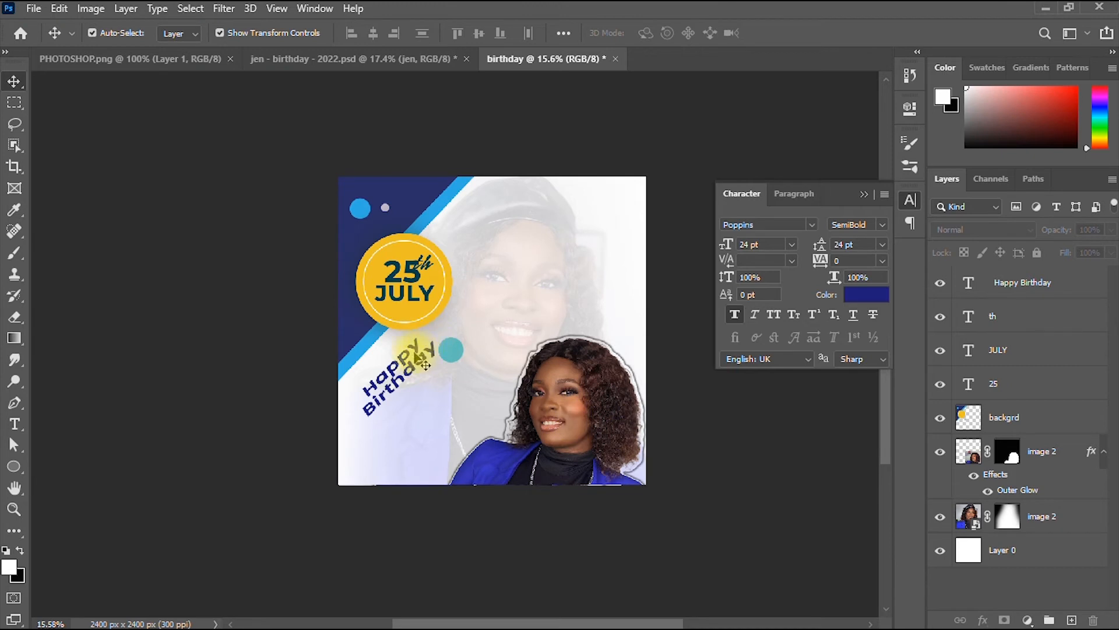
mouse_move(409, 350)
left_mouse_down()
mouse_move(406, 397)
mouse_move(410, 356)
left_mouse_up()
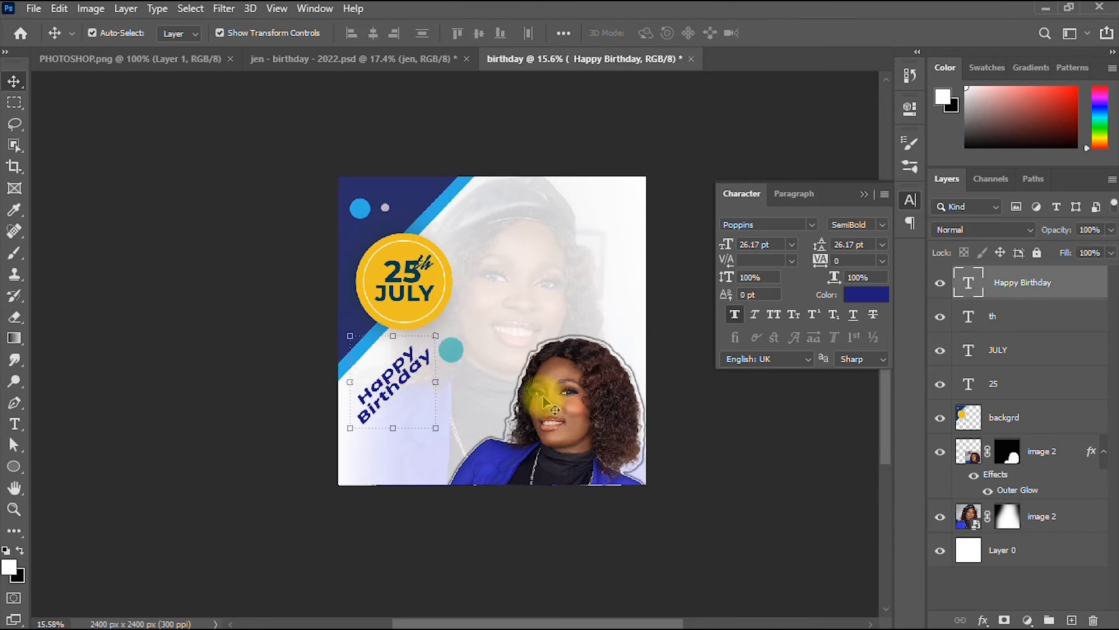
left_click(665, 401)
scroll(503, 443, "up", 3)
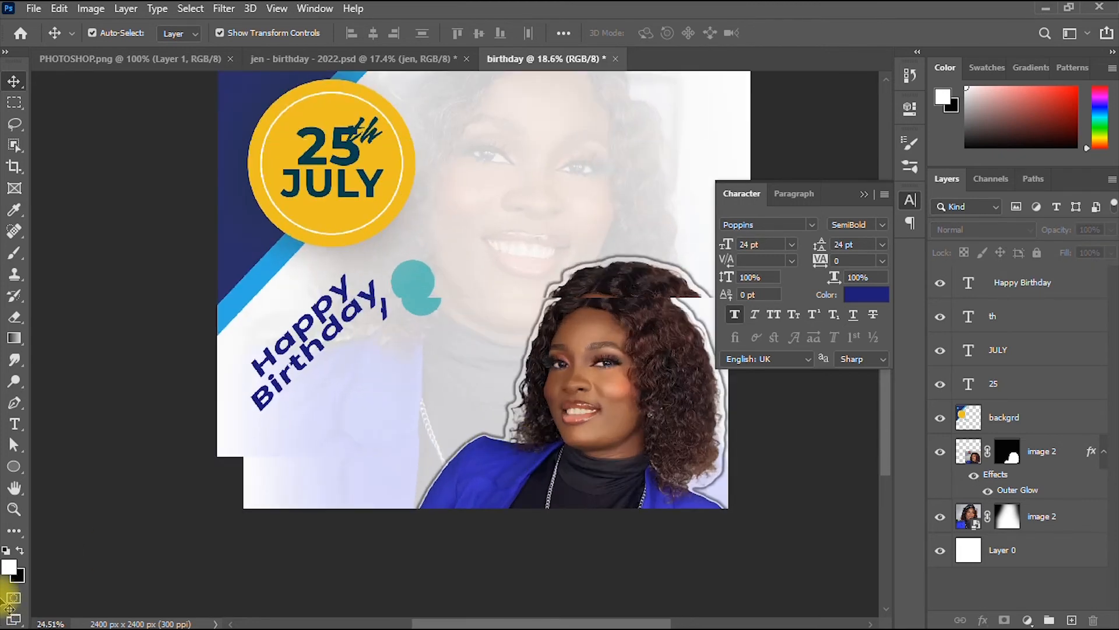
Duplicate the "Happy Birthday" text below the original and replace the copy's wording with the celebrant's first name
left_click(309, 351)
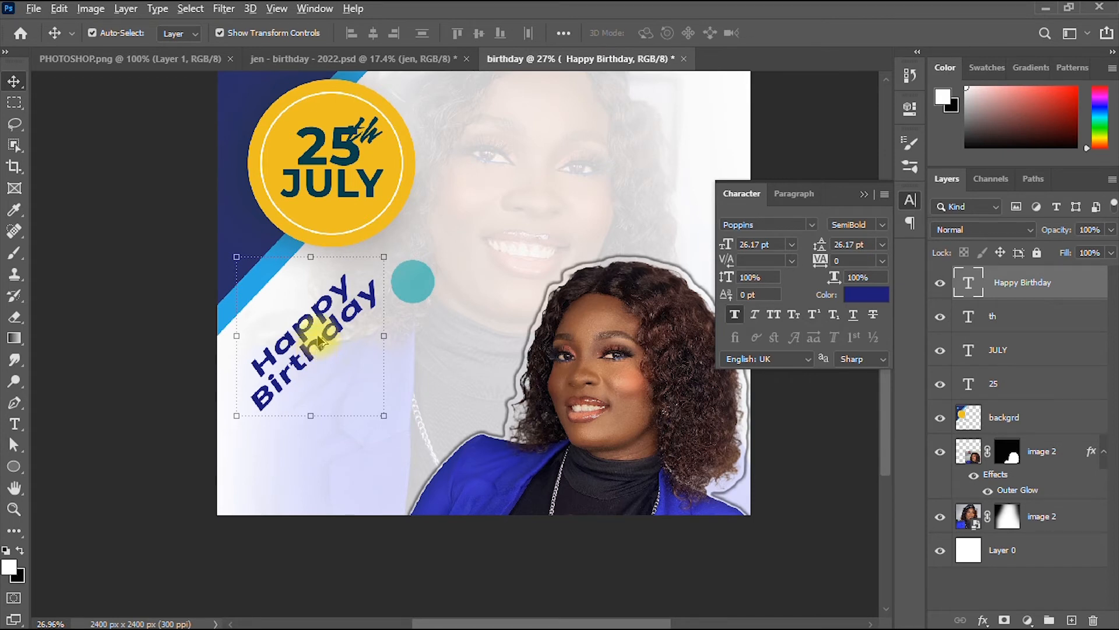
left_click_drag(319, 343, 348, 402)
double_click(348, 402)
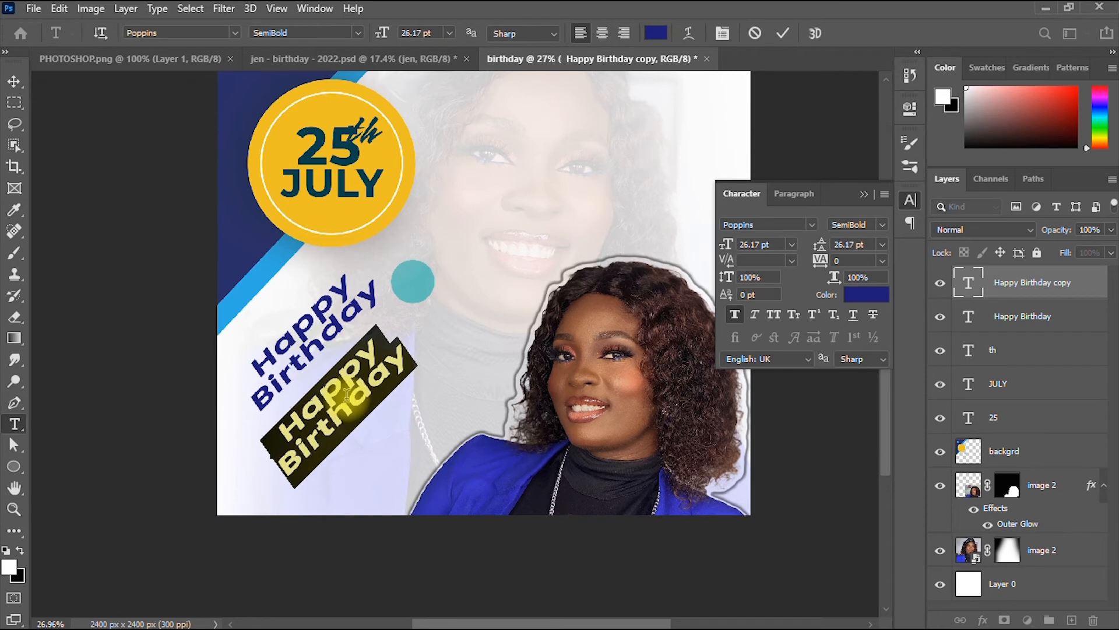
type("Jenn")
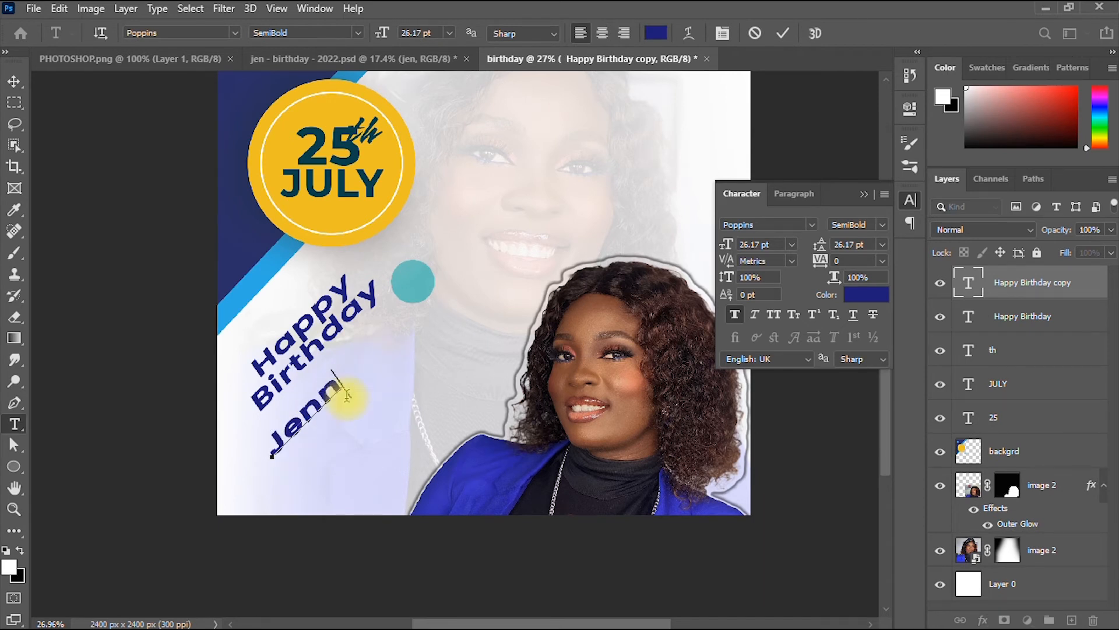
type("ifer")
Change the first-name text's font to Smooch Regular
key("ctrl+a")
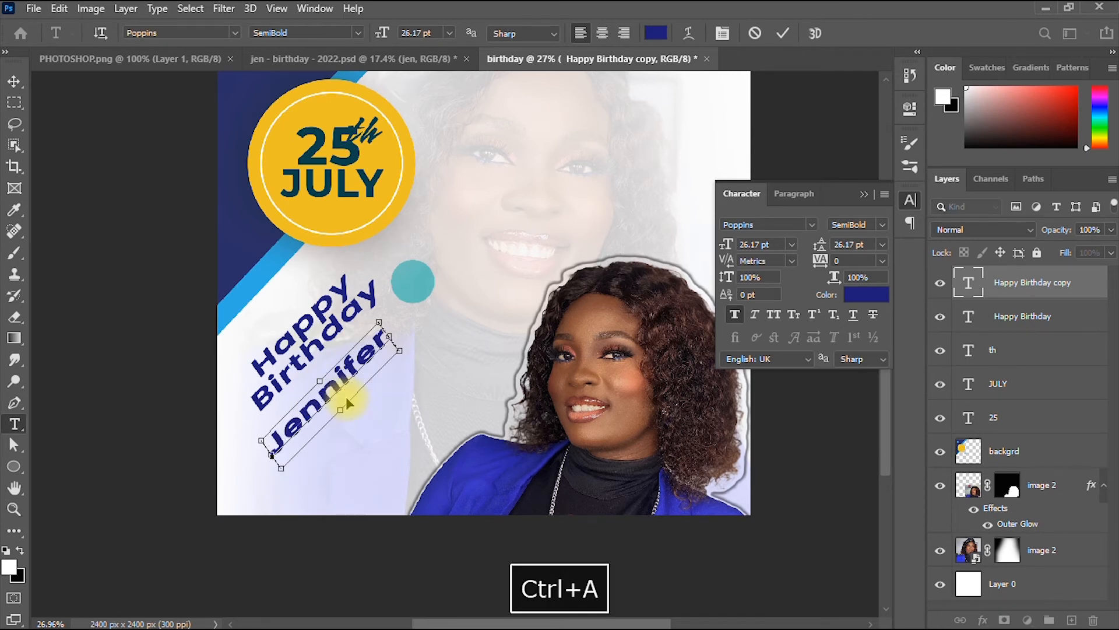
left_click(811, 226)
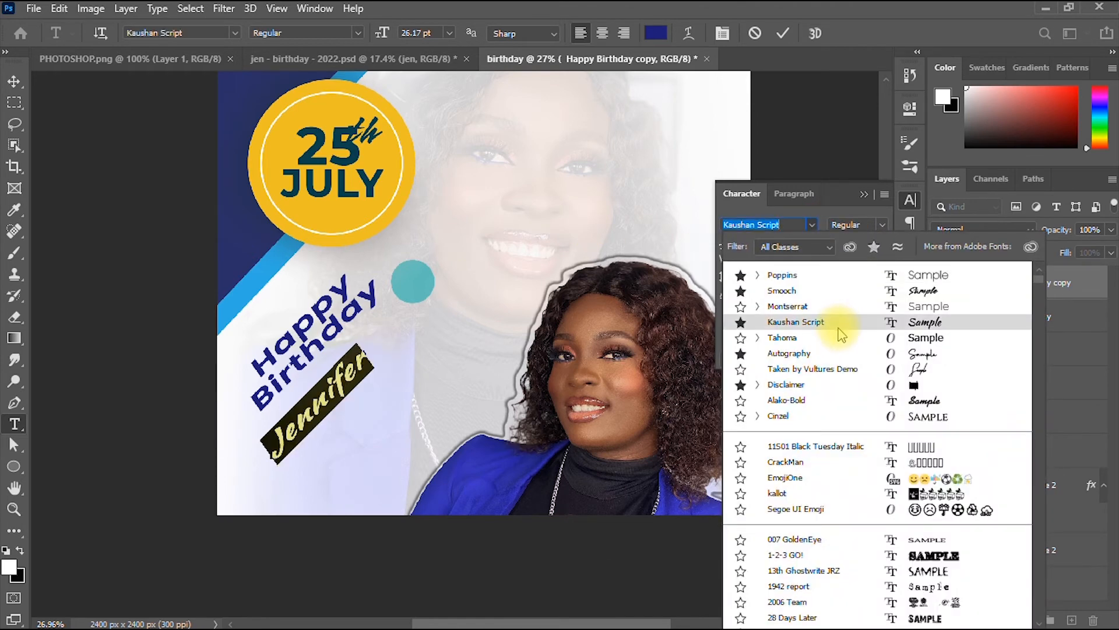
left_click(804, 292)
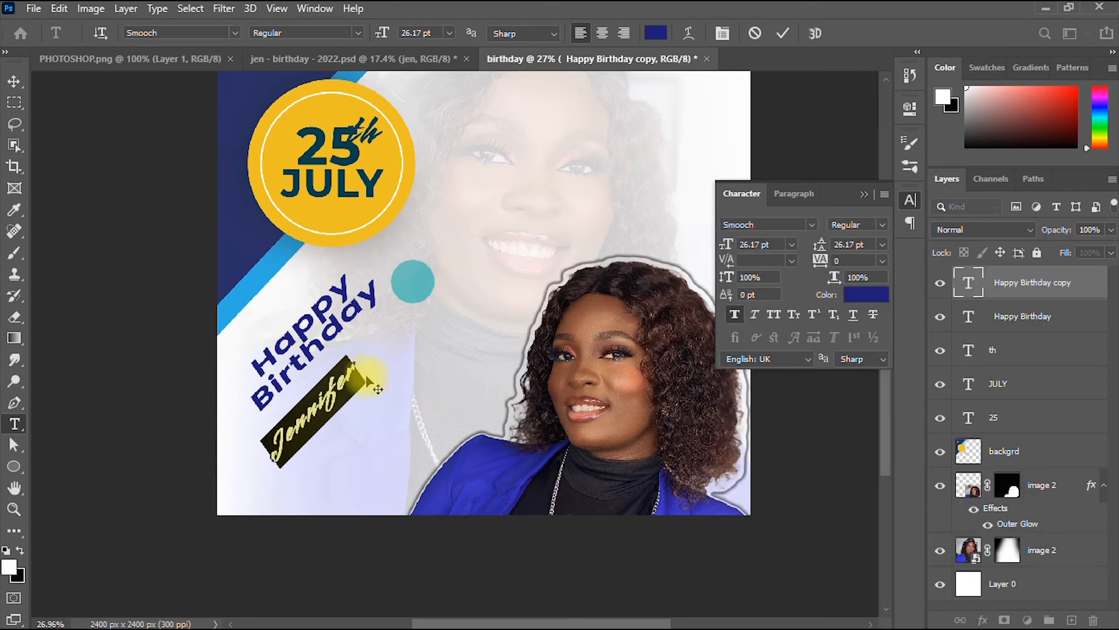
left_click(348, 375)
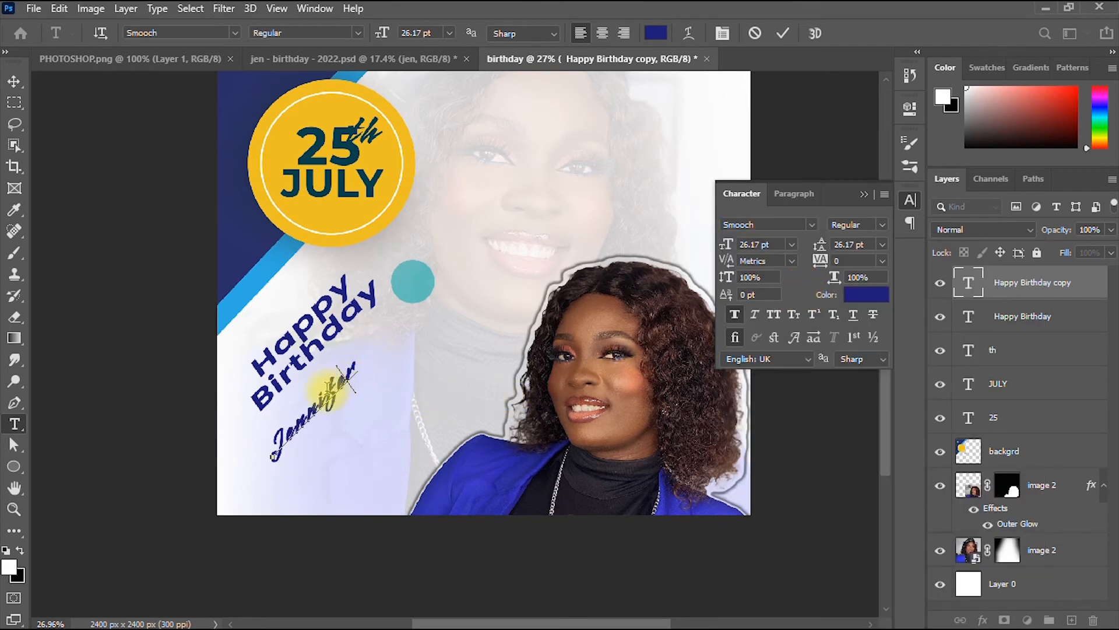
Color the first-name text yellow f0c123, sampled from the date badge, and move it up close beneath "Birthday"
key("ctrl+a")
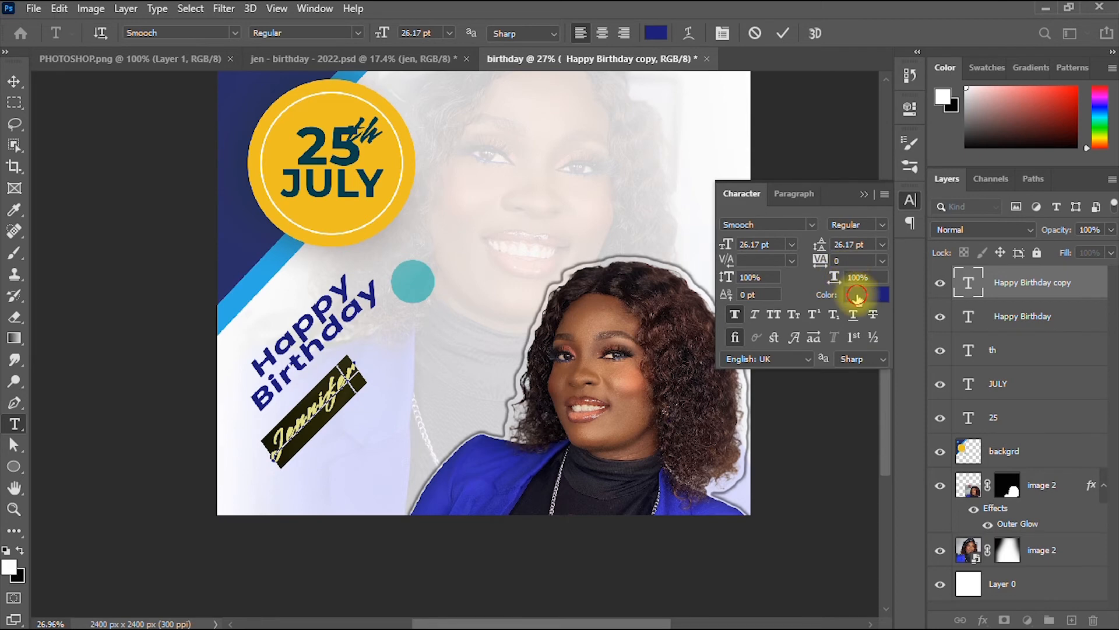
left_click(860, 295)
left_click(389, 158)
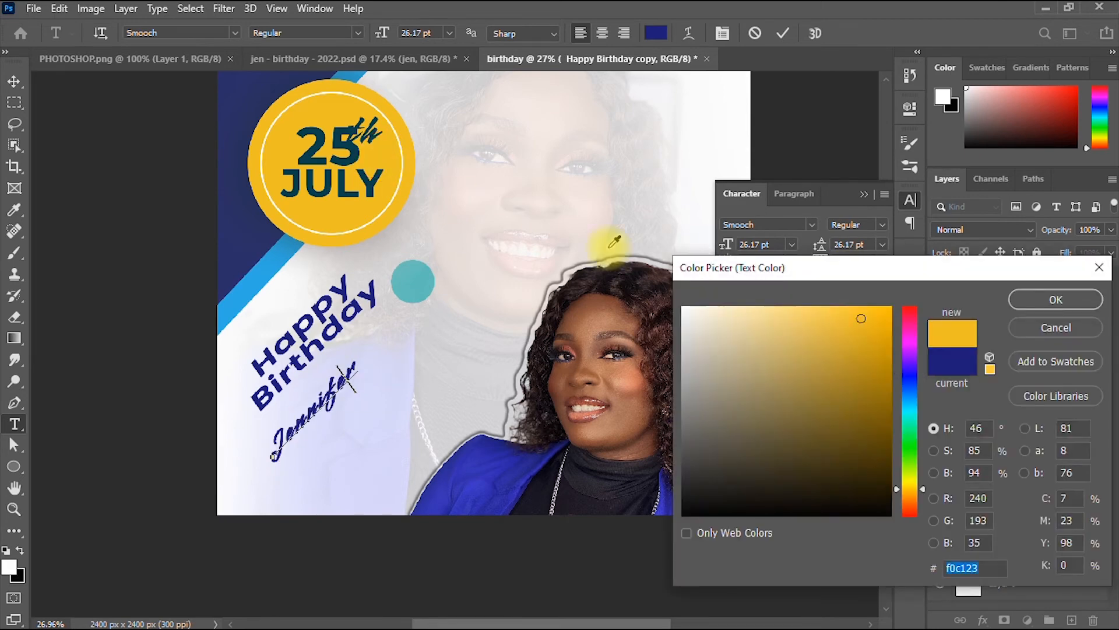
left_click(1047, 298)
left_click(15, 81)
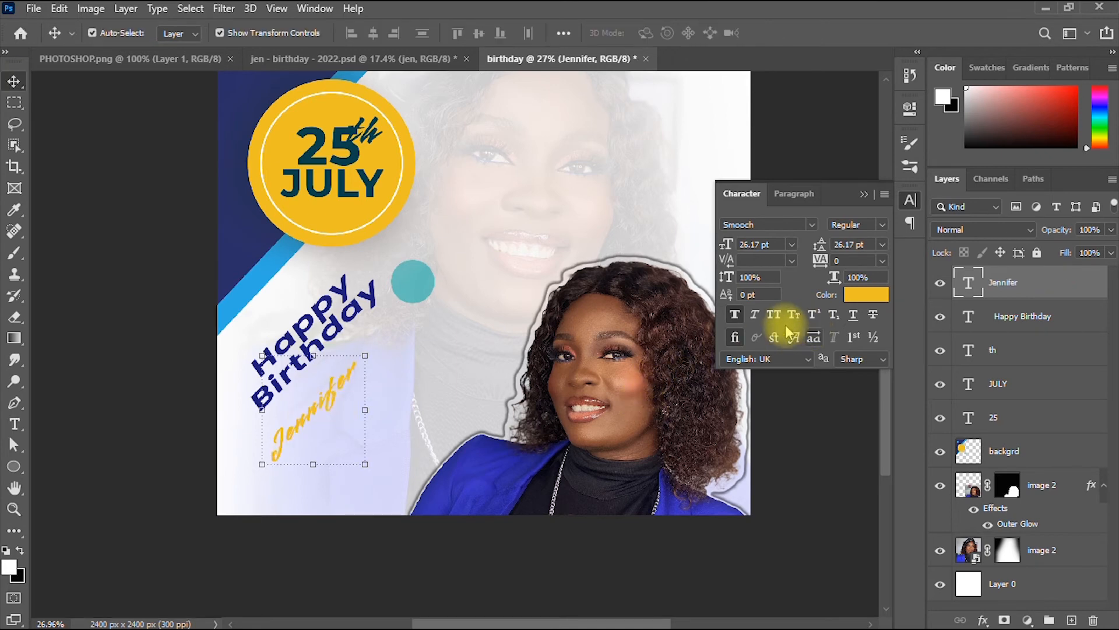
left_click_drag(326, 400, 356, 375)
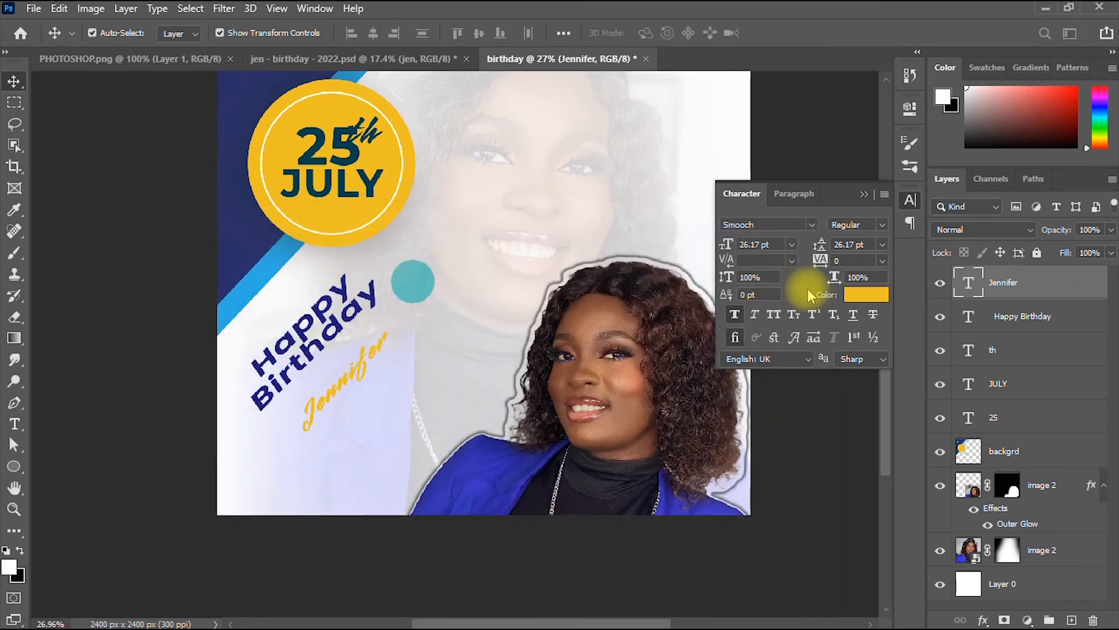
Add an 18 px outside Stroke effect in dark blue 0d0a56 to the first-name text layer
right_click(1058, 285)
left_click(919, 26)
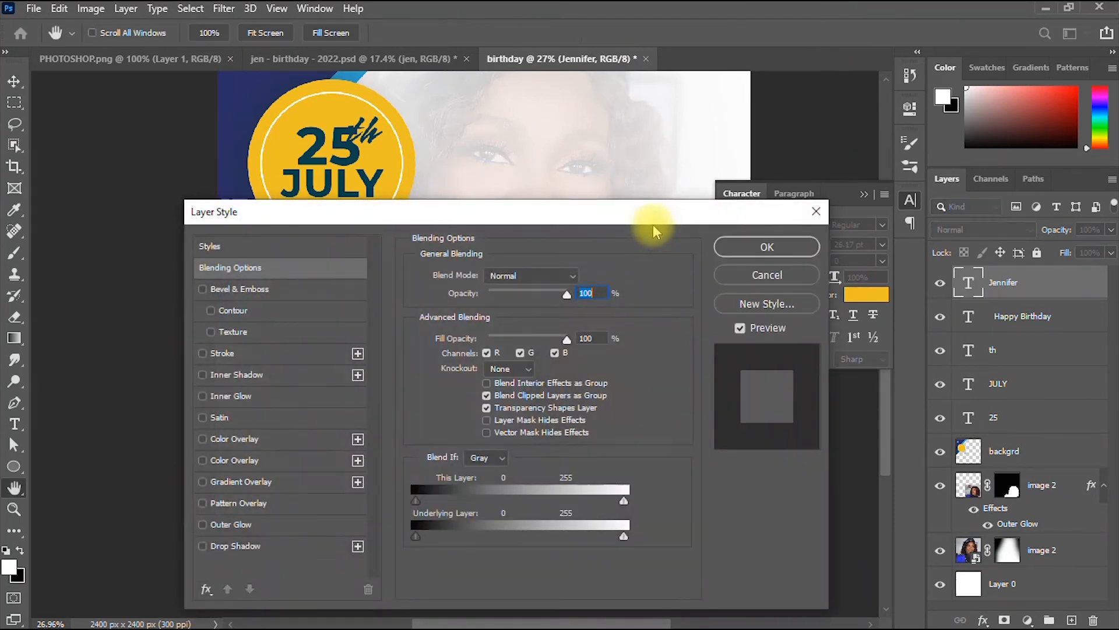
left_click_drag(653, 217, 963, 90)
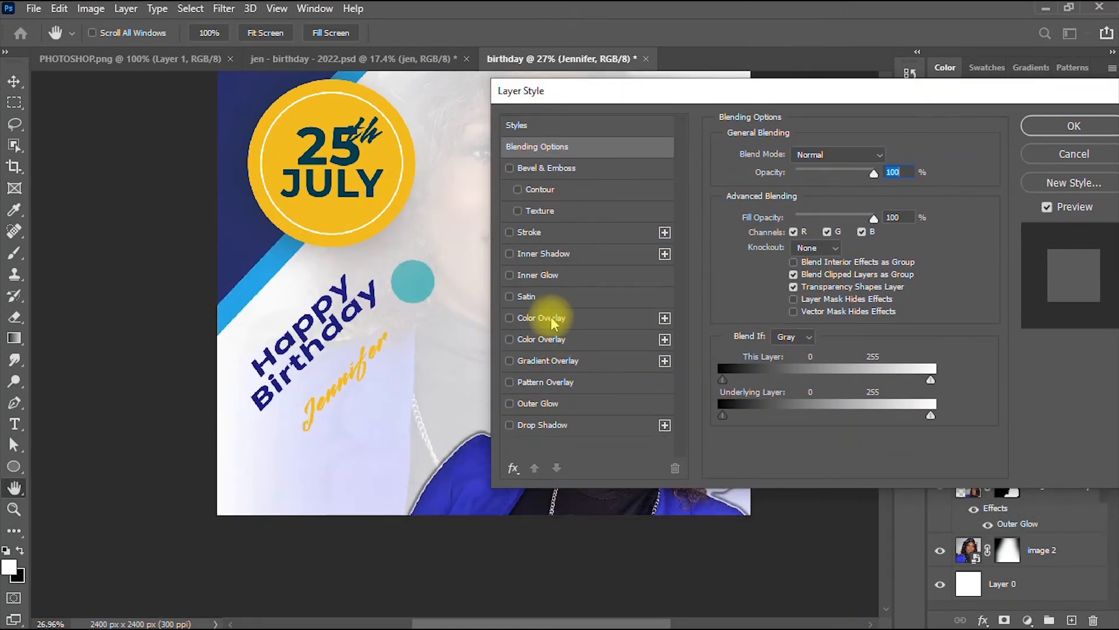
left_click(554, 236)
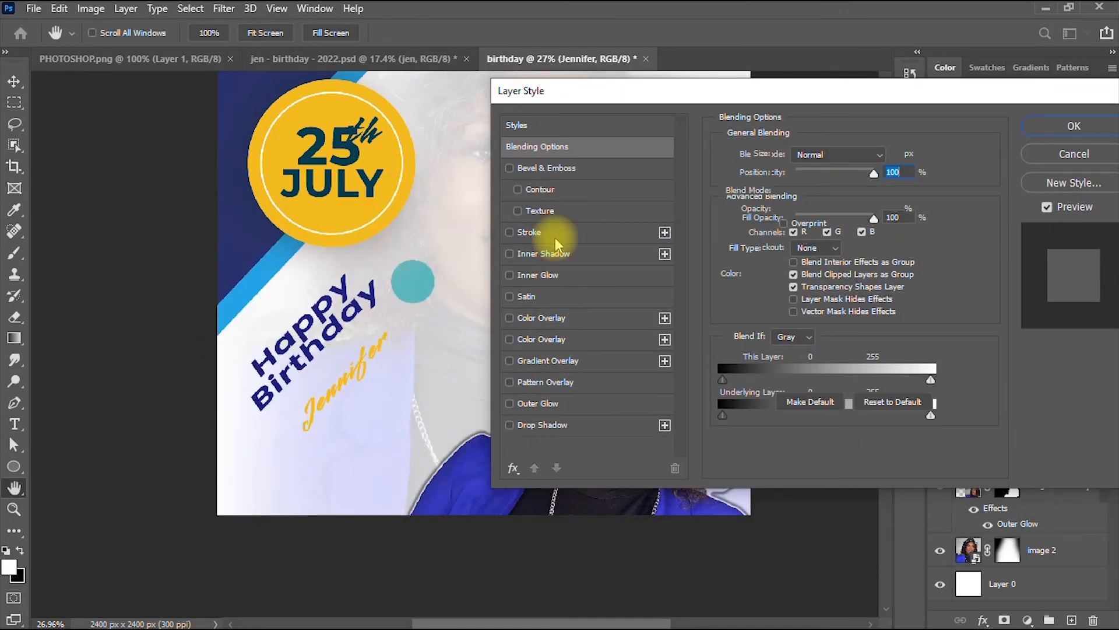
left_click(757, 273)
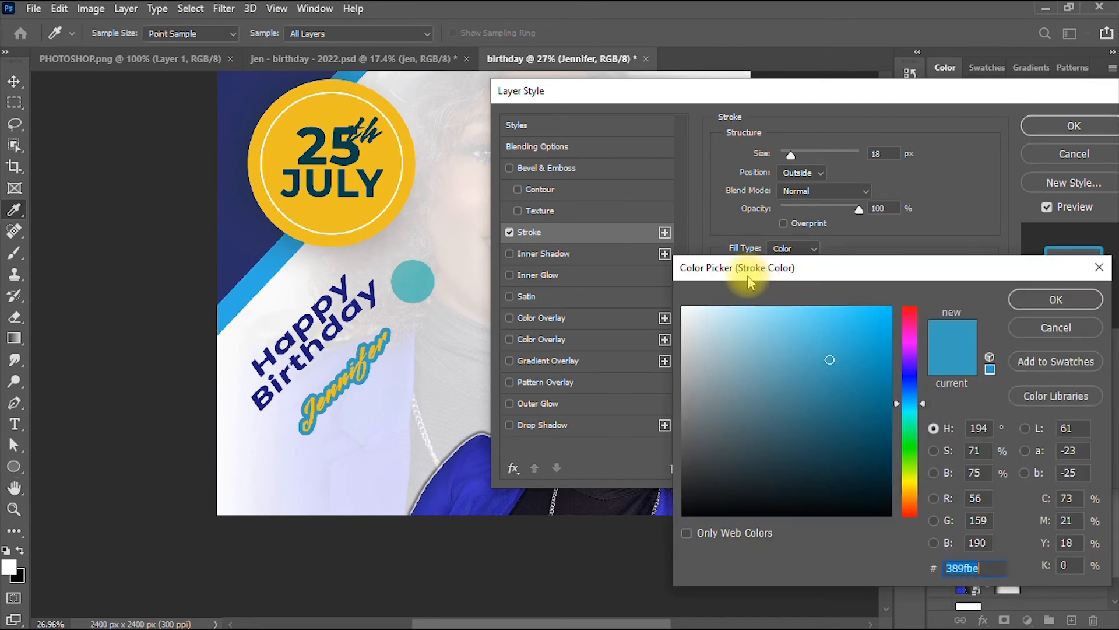
left_click(496, 505)
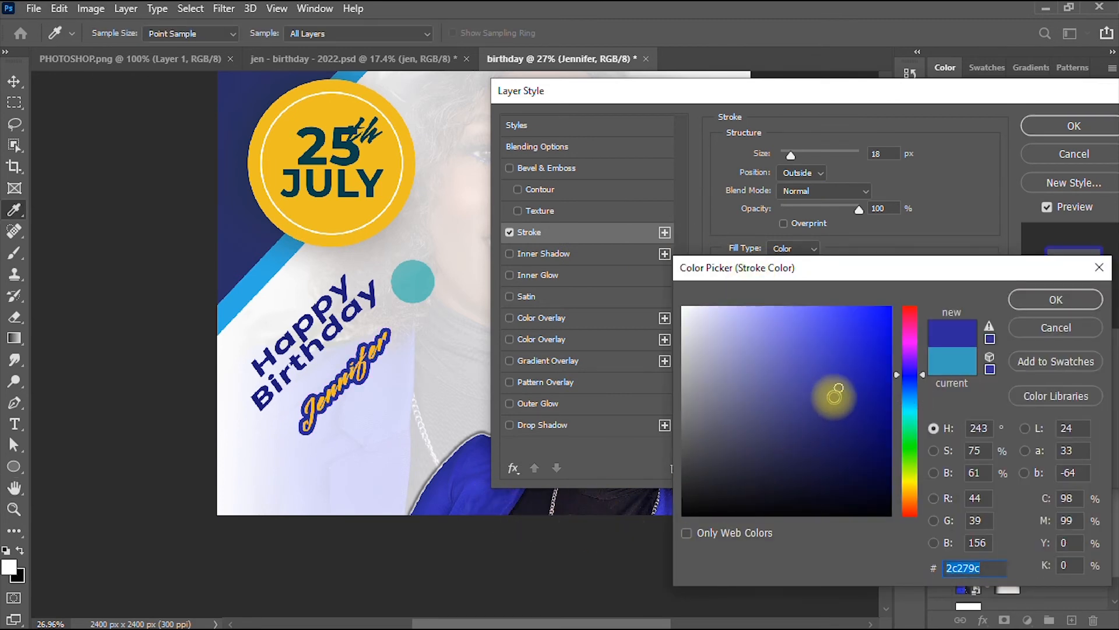
left_click_drag(832, 393, 868, 446)
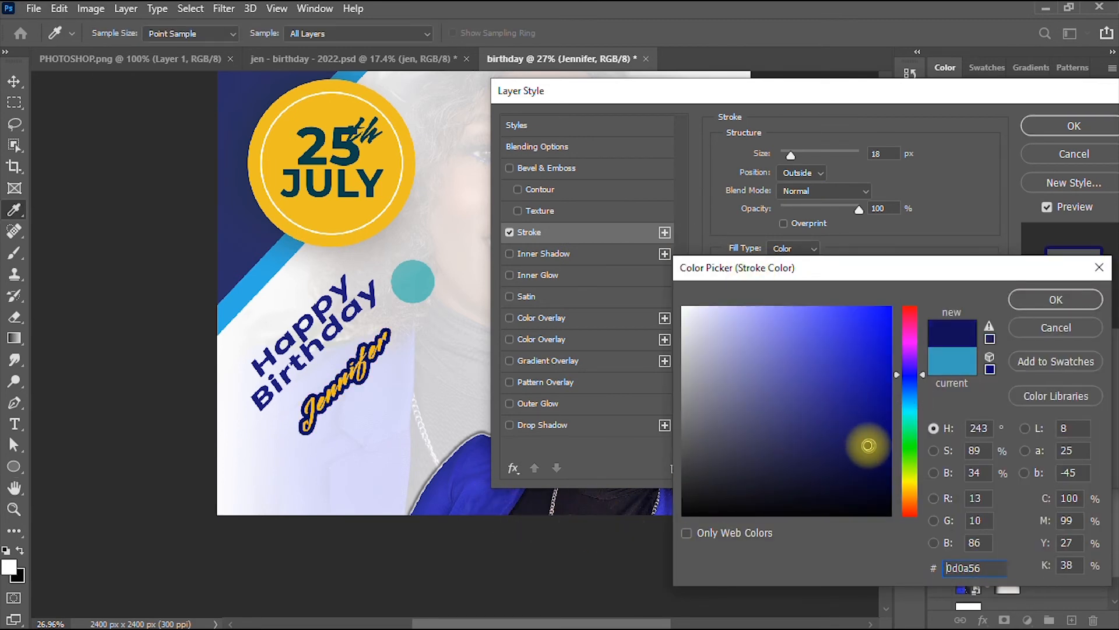
left_click(1056, 299)
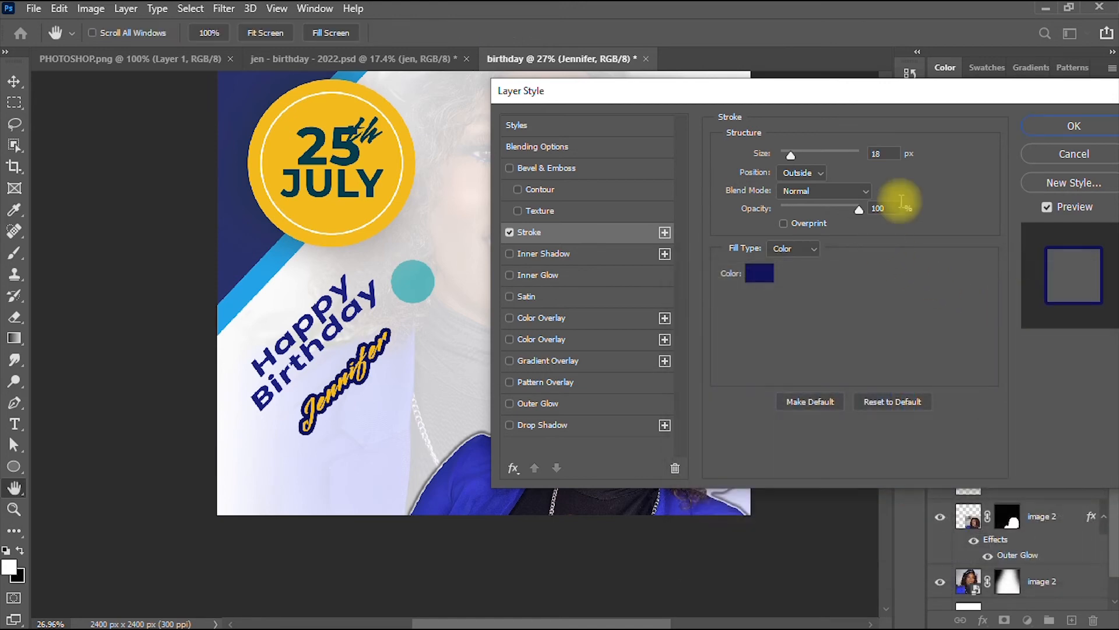
left_click(1100, 124)
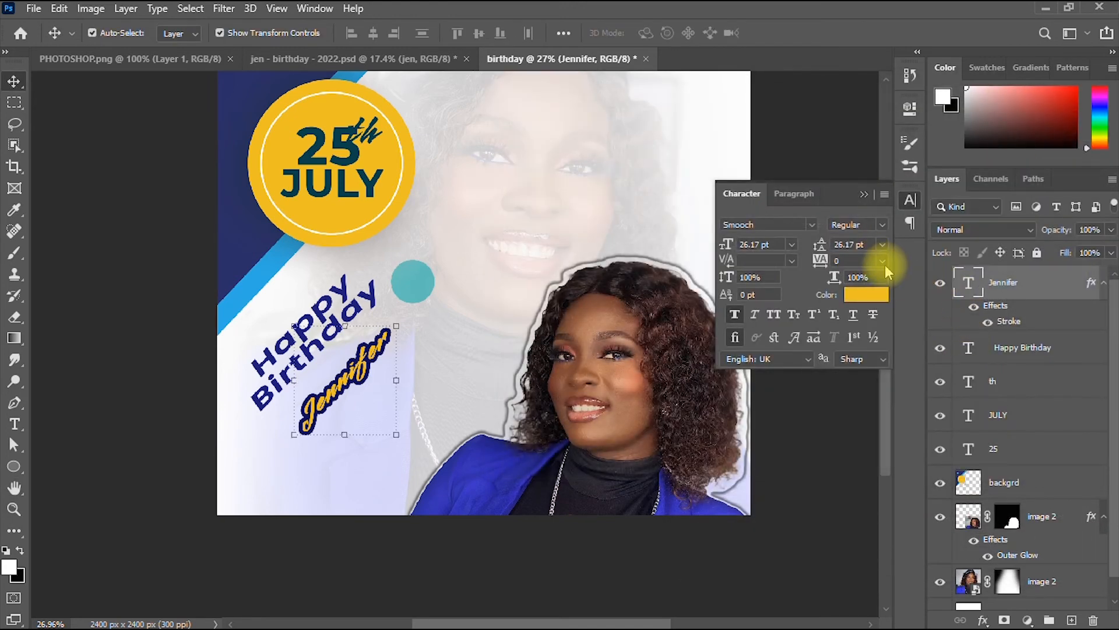
Set the first-name text's tracking to 25 and scale it down to about 85%, keeping it below "Birthday"
left_click(882, 261)
left_click(869, 404)
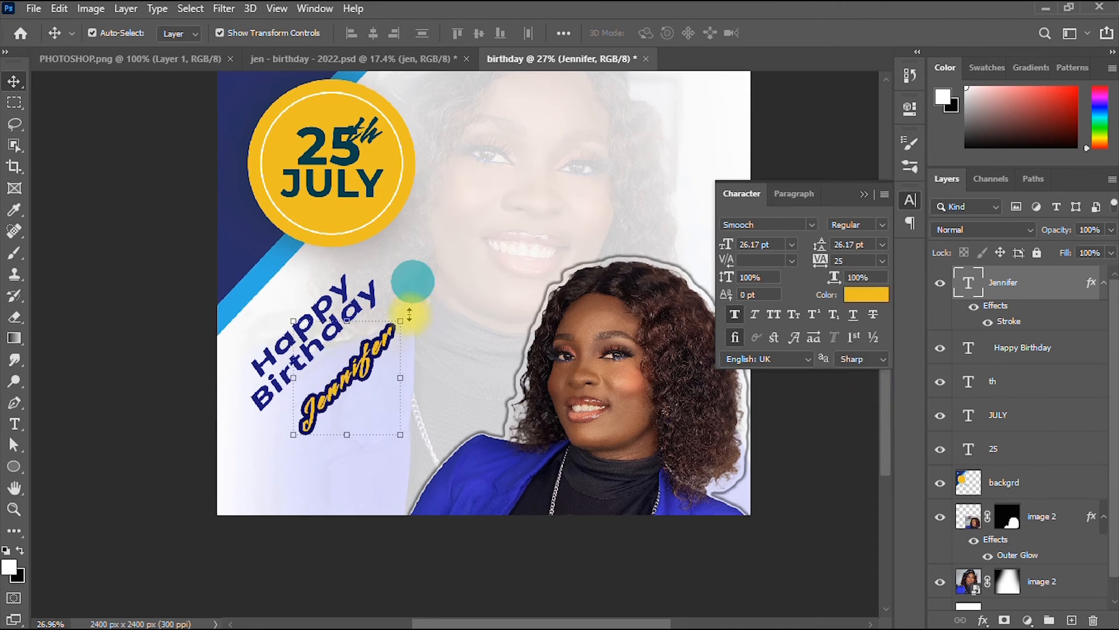
mouse_move(402, 320)
left_mouse_down()
mouse_move(393, 305)
mouse_move(387, 336)
left_mouse_up()
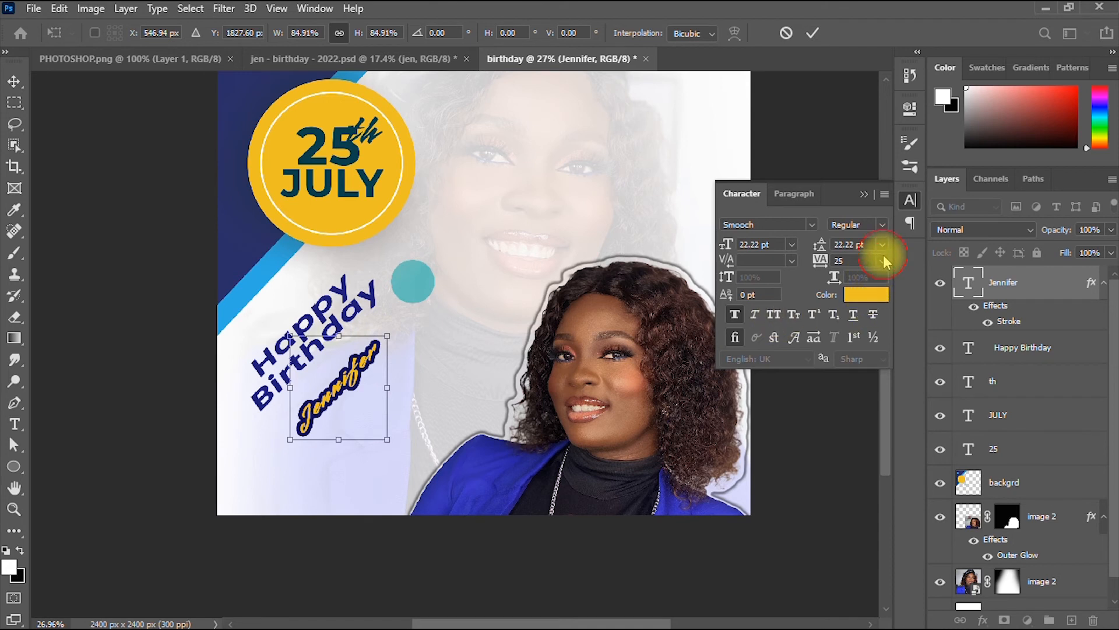
left_click(813, 32)
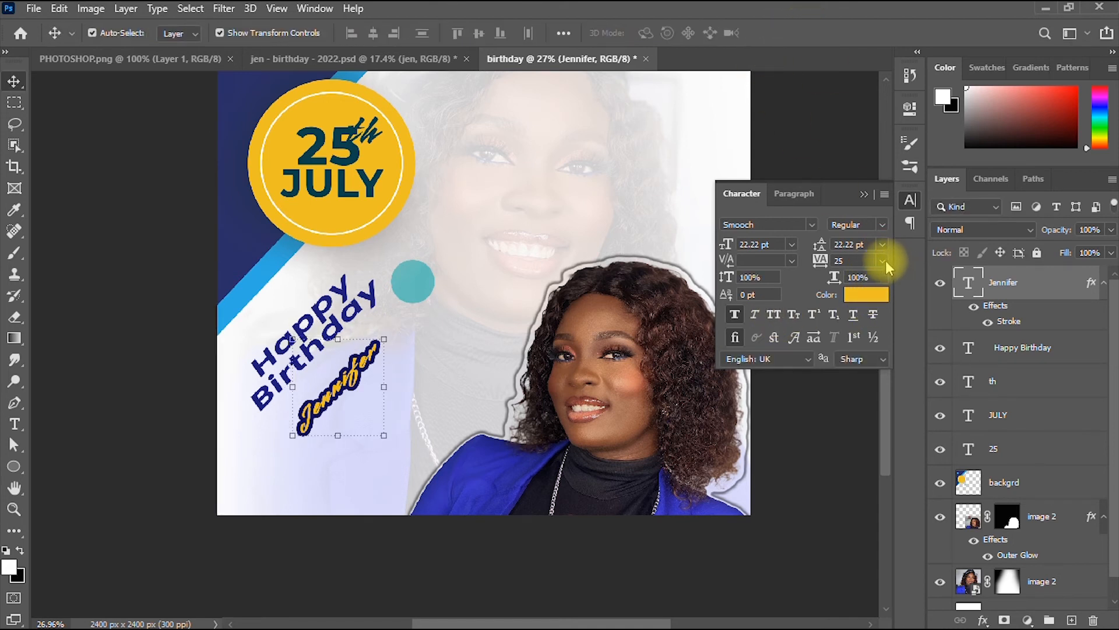
Set the first-name text's tracking to 100 and nudge the text slightly, keeping it close beneath "Birthday"
left_click(882, 260)
left_click(861, 441)
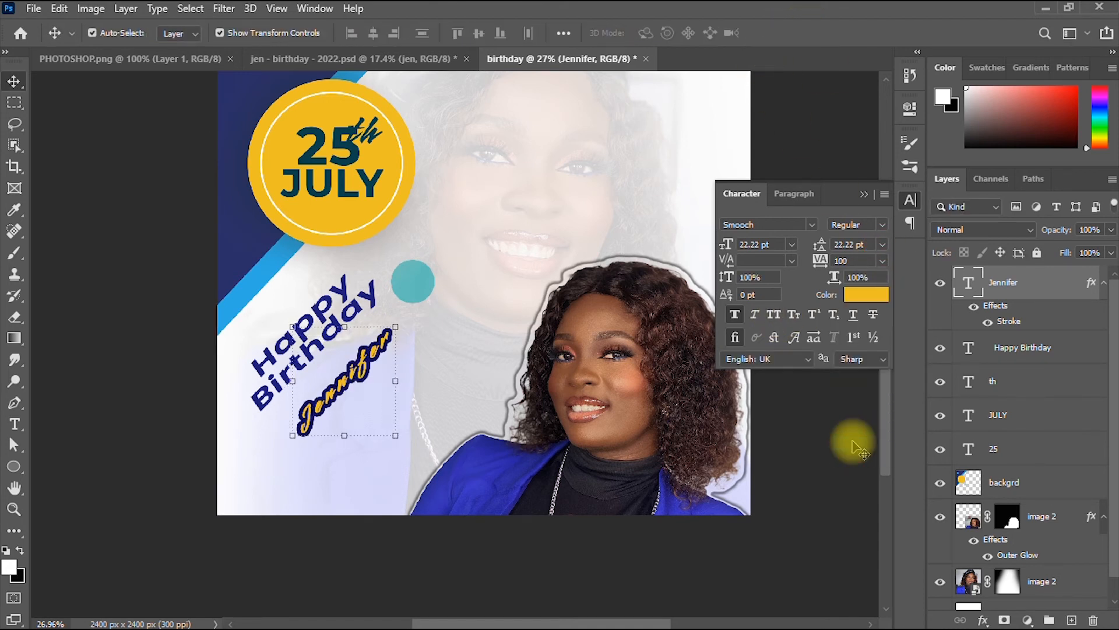
mouse_move(359, 376)
left_mouse_down()
mouse_move(359, 355)
mouse_move(368, 389)
mouse_move(356, 373)
left_mouse_up()
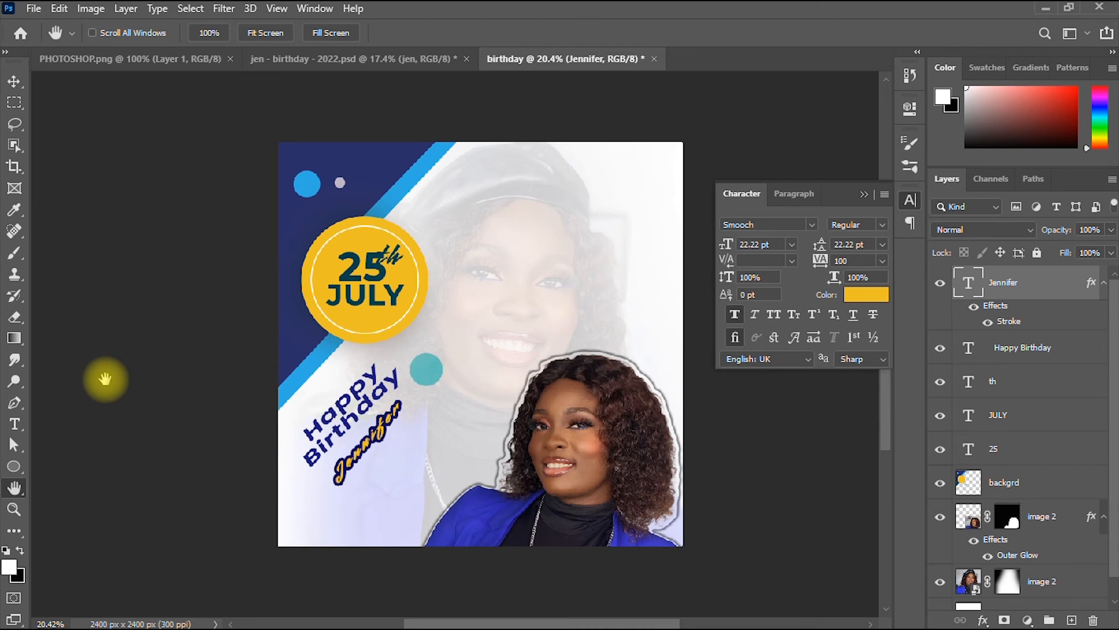
left_click(863, 195)
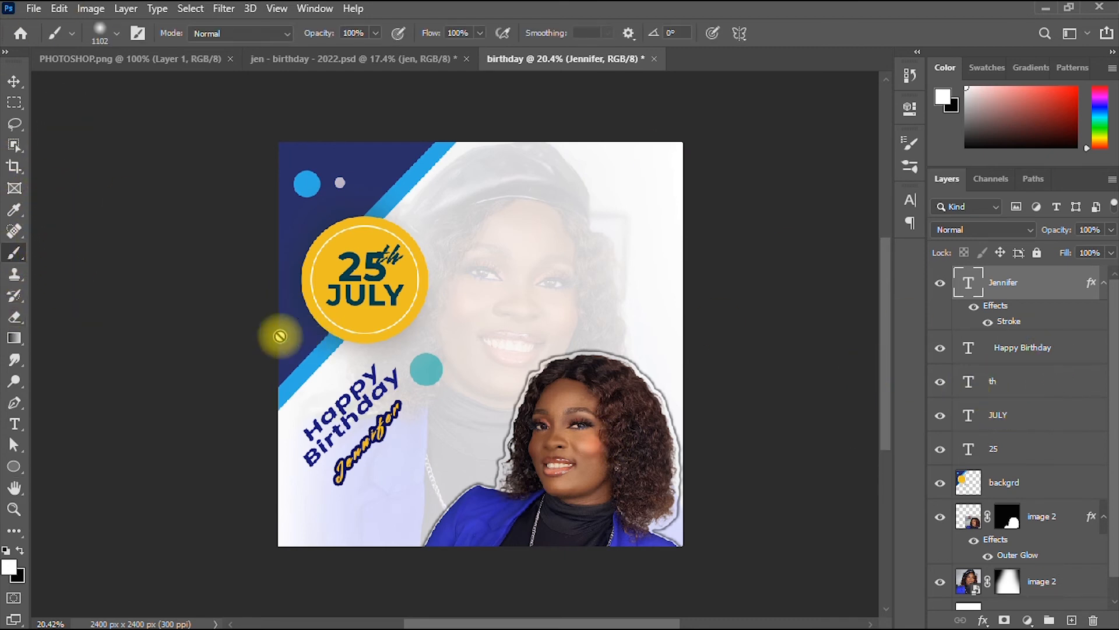
Choose the wavy-lines brush preset at 1102 px for the Brush tool and rasterize the first-name type layer
right_click(15, 255)
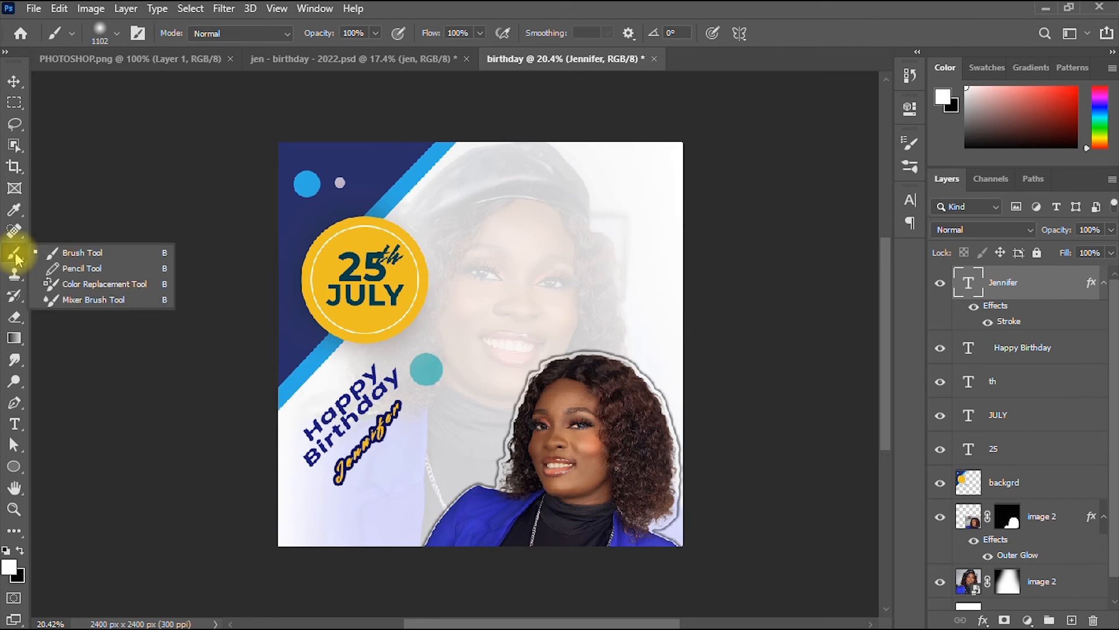
left_click(57, 252)
left_click(117, 33)
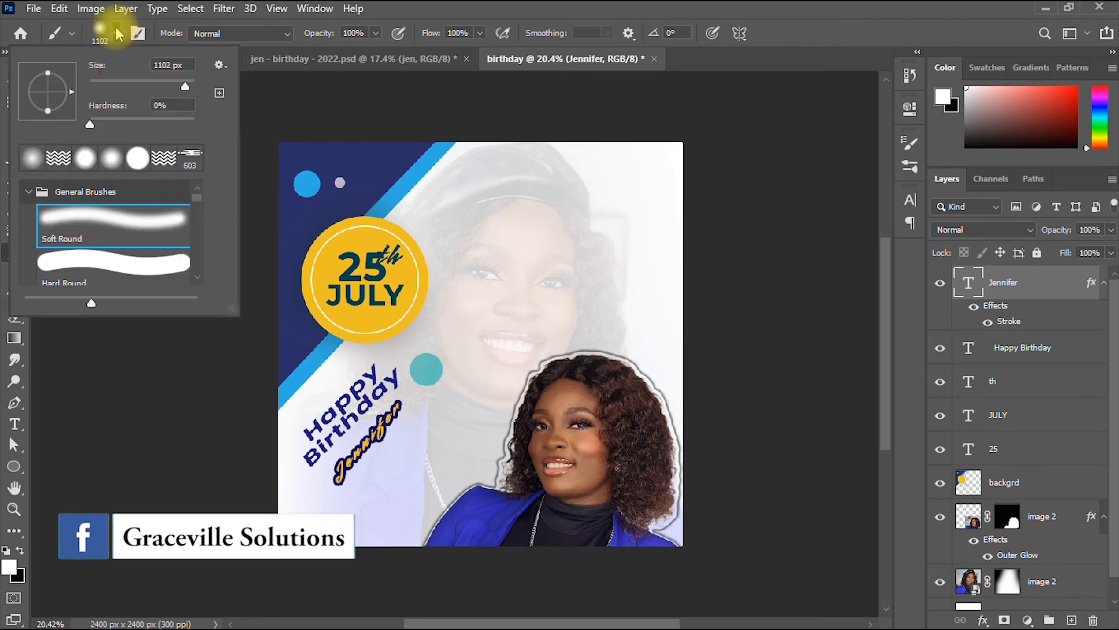
left_click(58, 161)
left_click(29, 163)
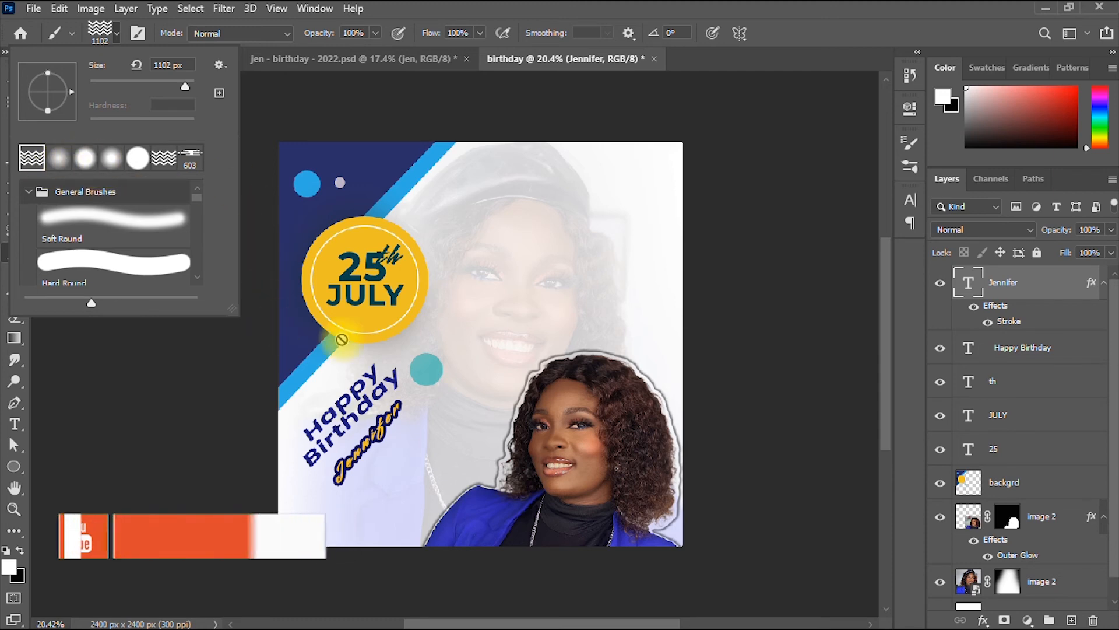
left_click(591, 315)
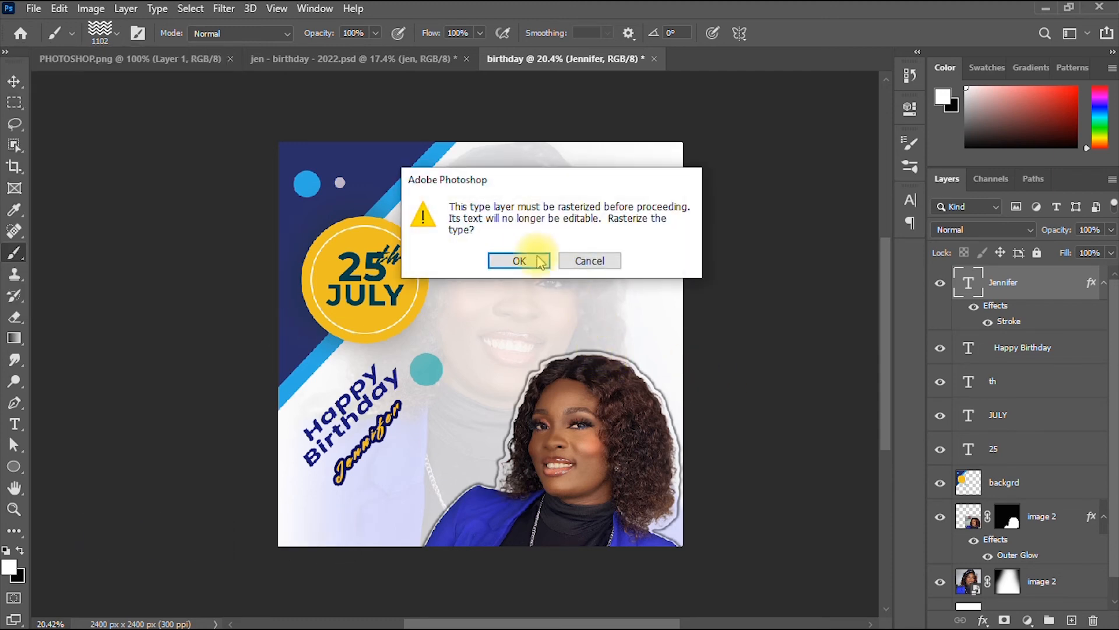
left_click(519, 262)
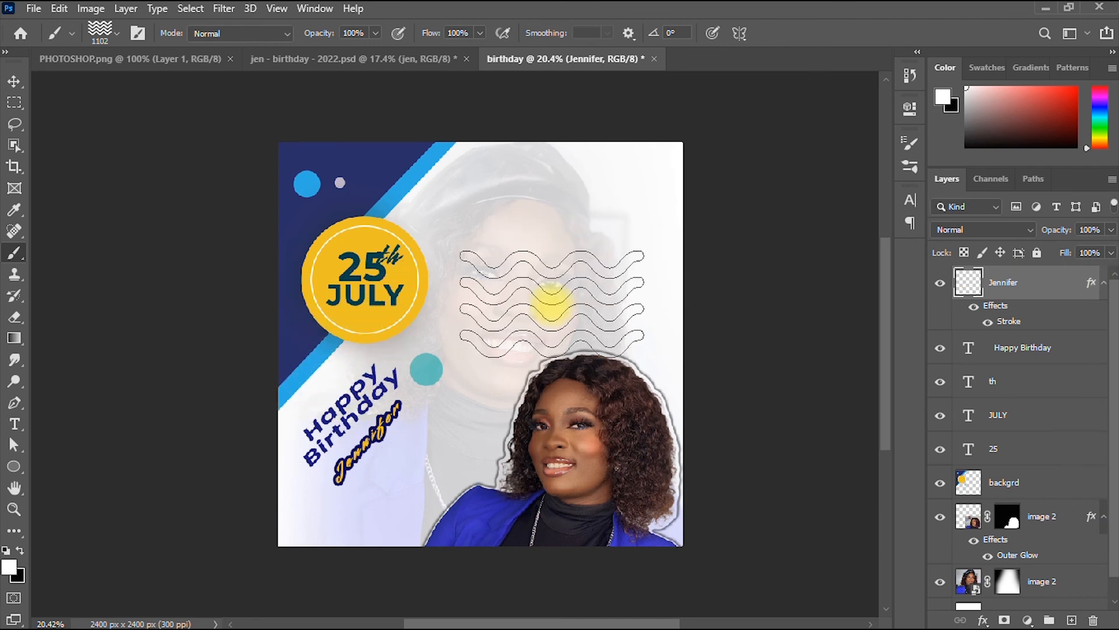
Create a new layer named "brush" and stamp the white wavy lines once over the faded backdrop portrait's face
left_click_drag(1115, 367, 1113, 481)
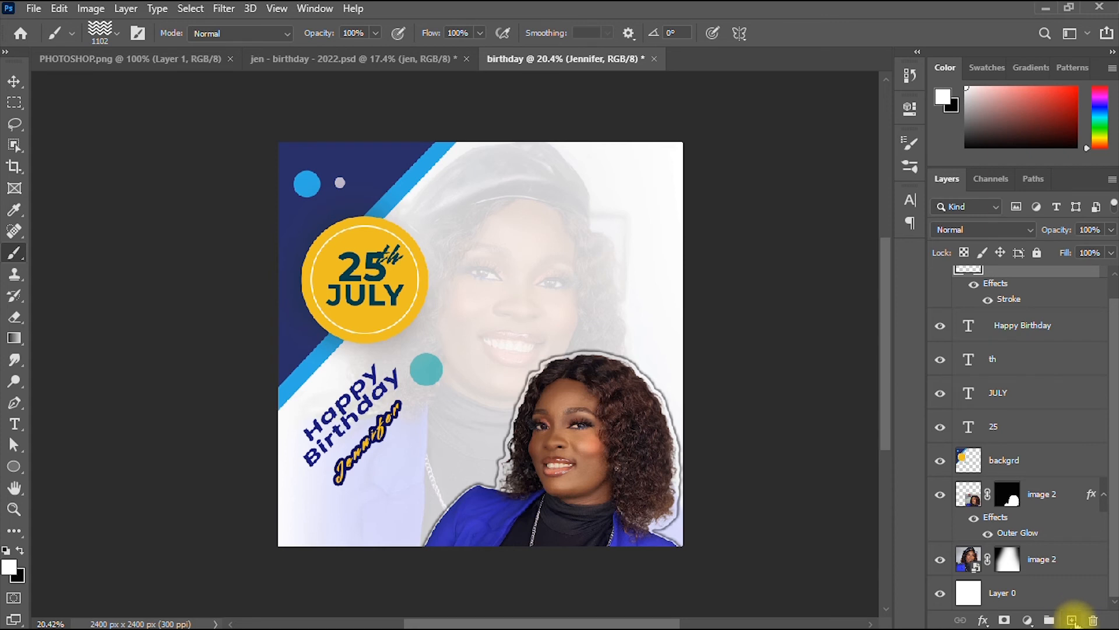
left_click(1072, 619)
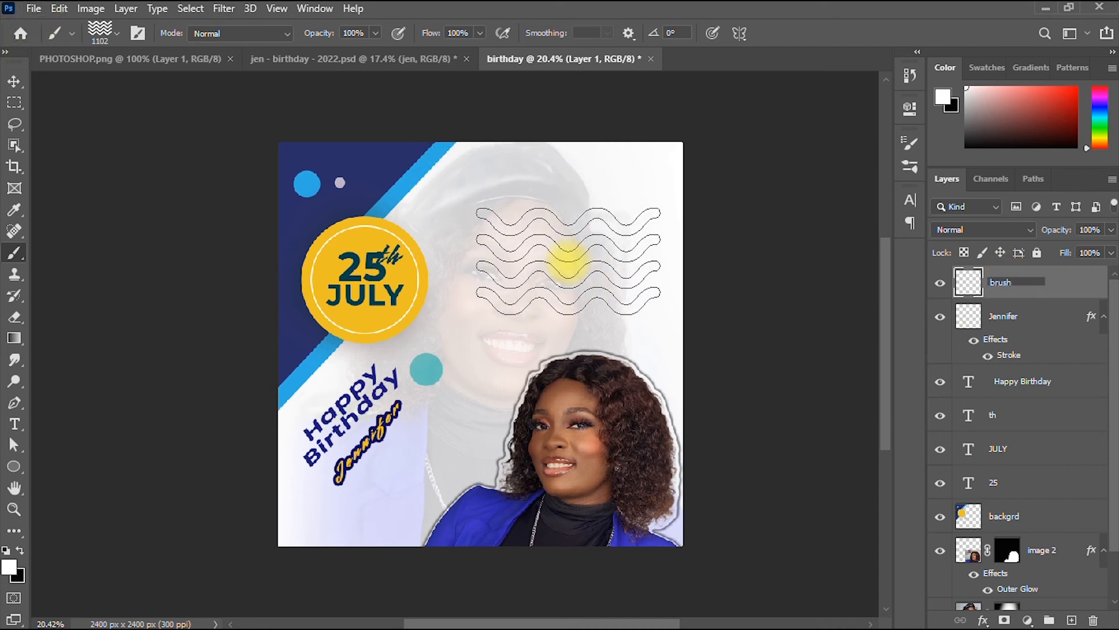
key("Return")
left_click(568, 261)
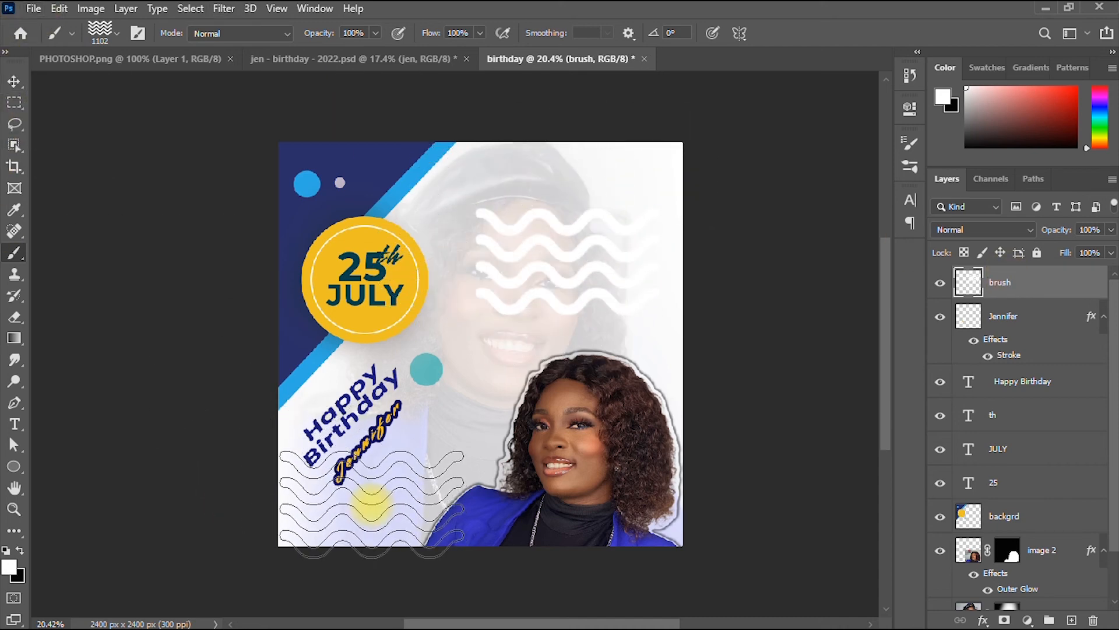
Add a Color Overlay effect to the "brush" layer in dark blue 272c61, sampled from the flyer's dark corner triangle
left_click(14, 81)
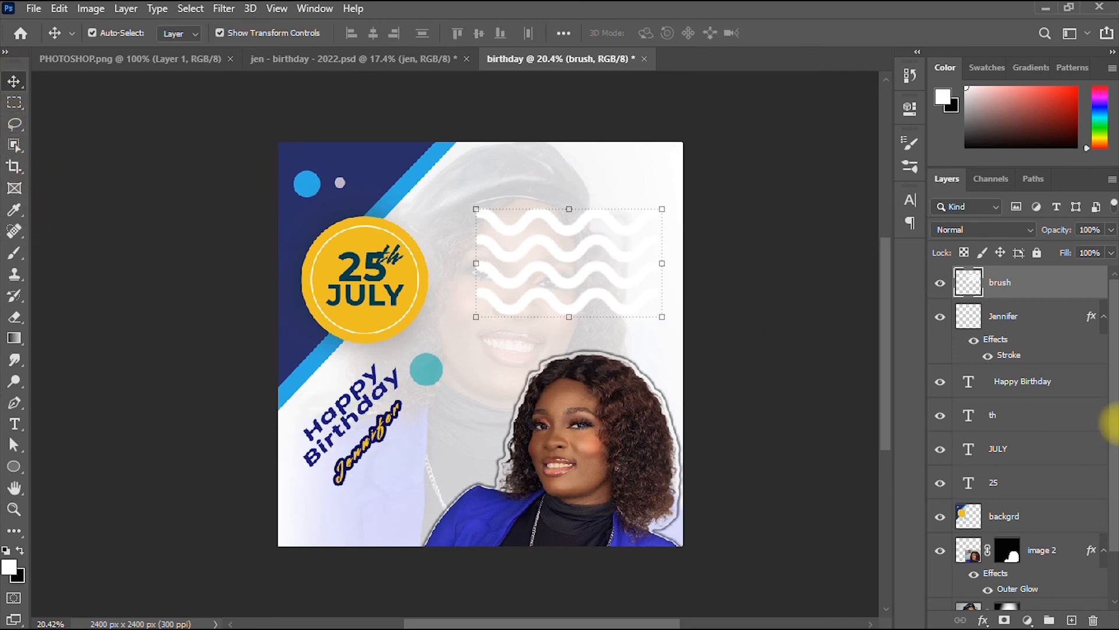
right_click(1026, 284)
left_click(895, 24)
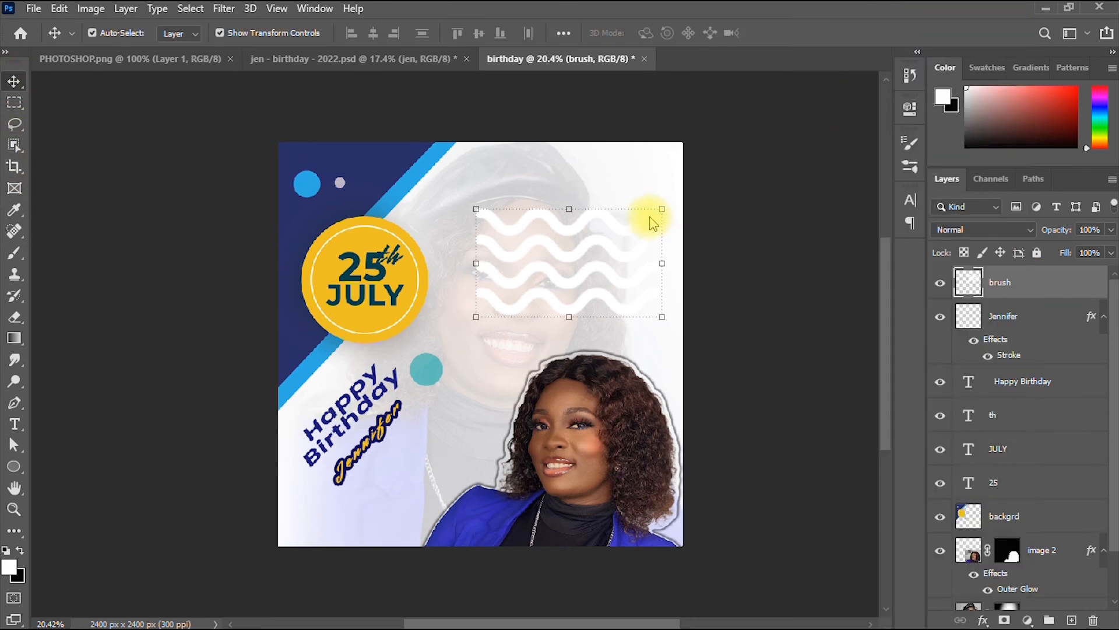
left_click_drag(722, 93, 1012, 69)
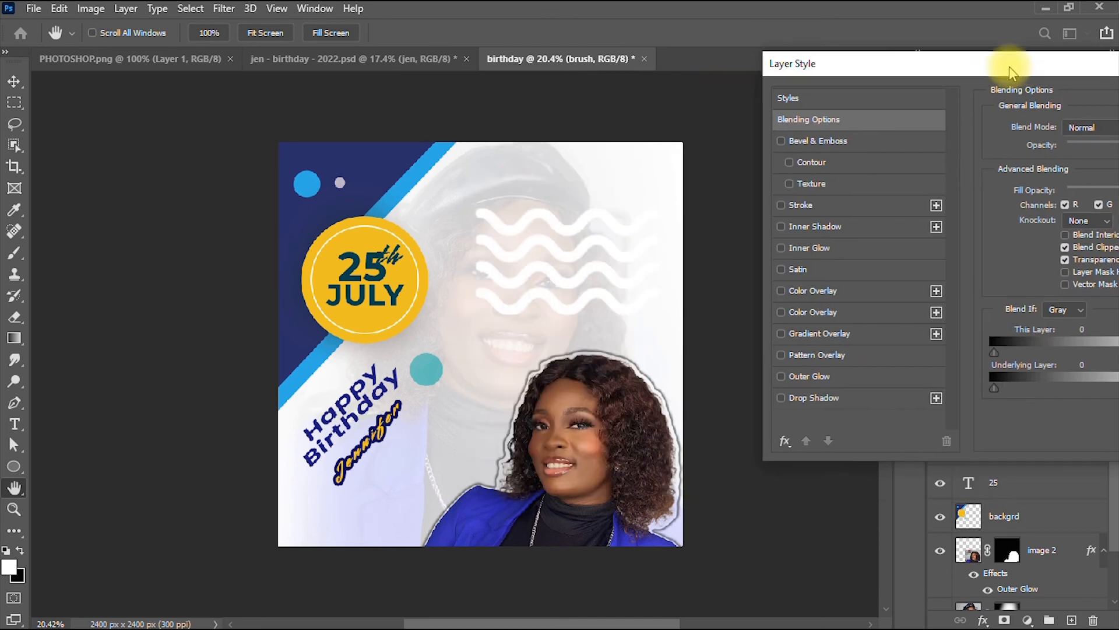
left_click(832, 291)
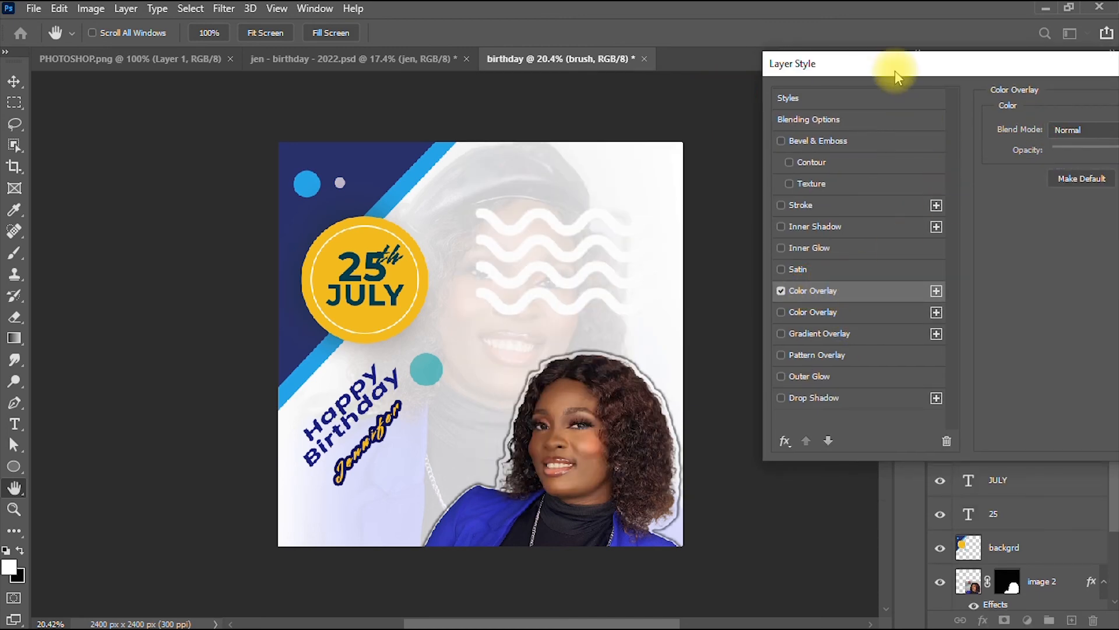
left_click_drag(892, 68, 752, 102)
left_click(1022, 163)
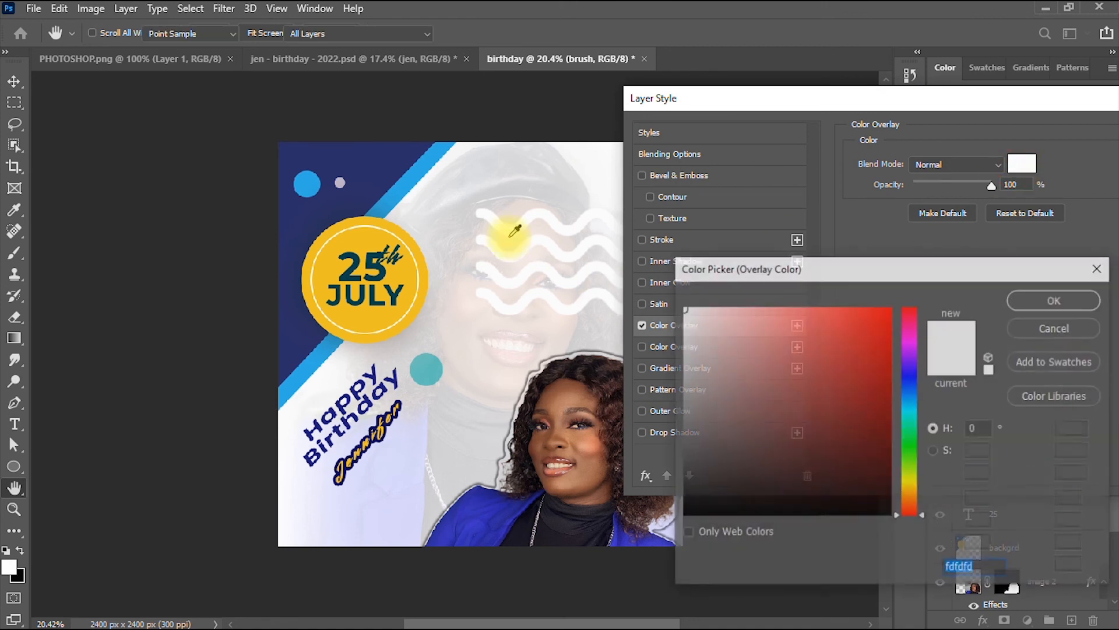
left_click(417, 173)
left_click(390, 159)
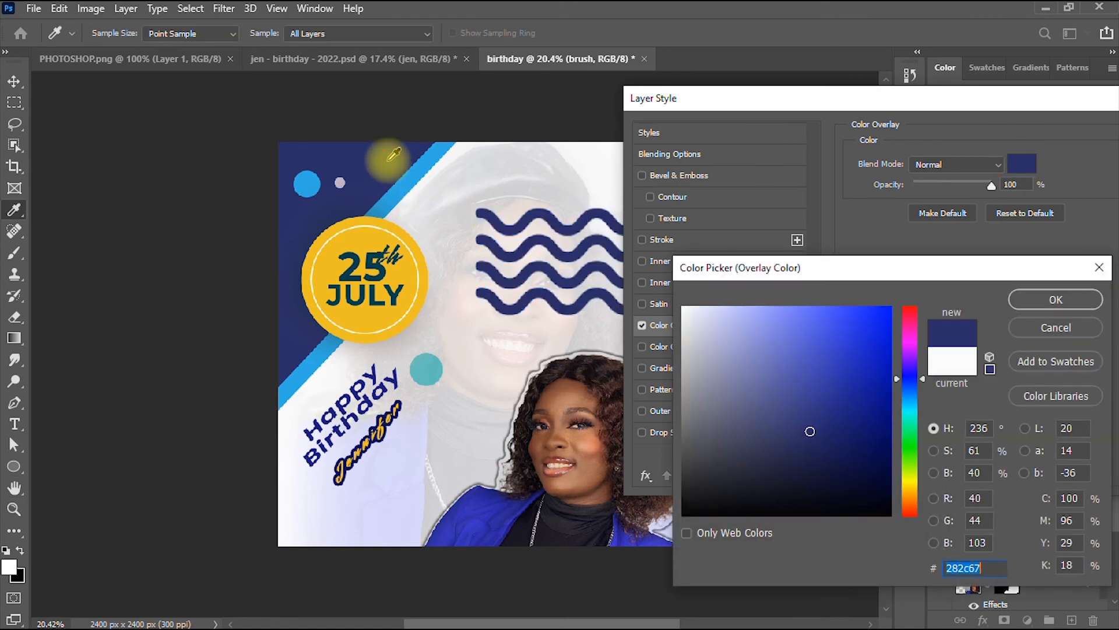
left_click(418, 283)
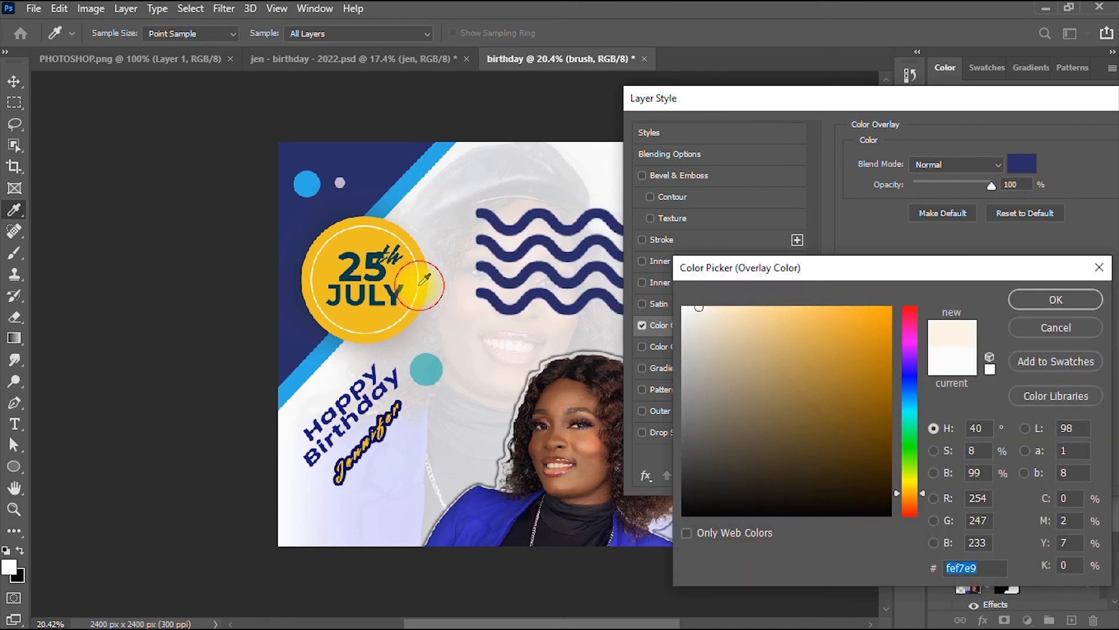
left_click(337, 263)
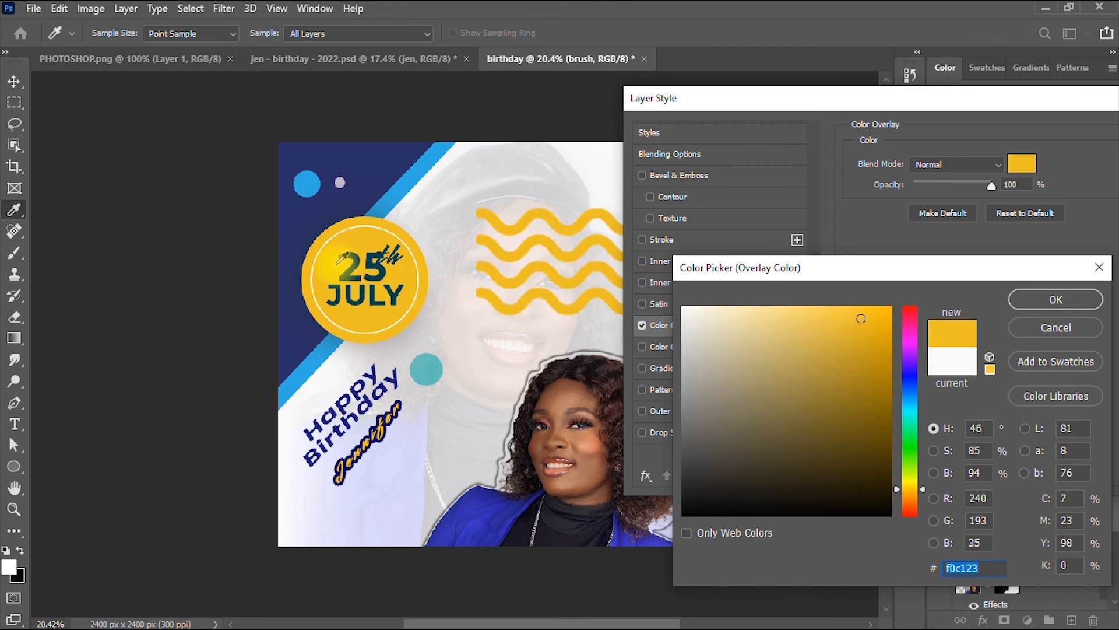
left_click(292, 329)
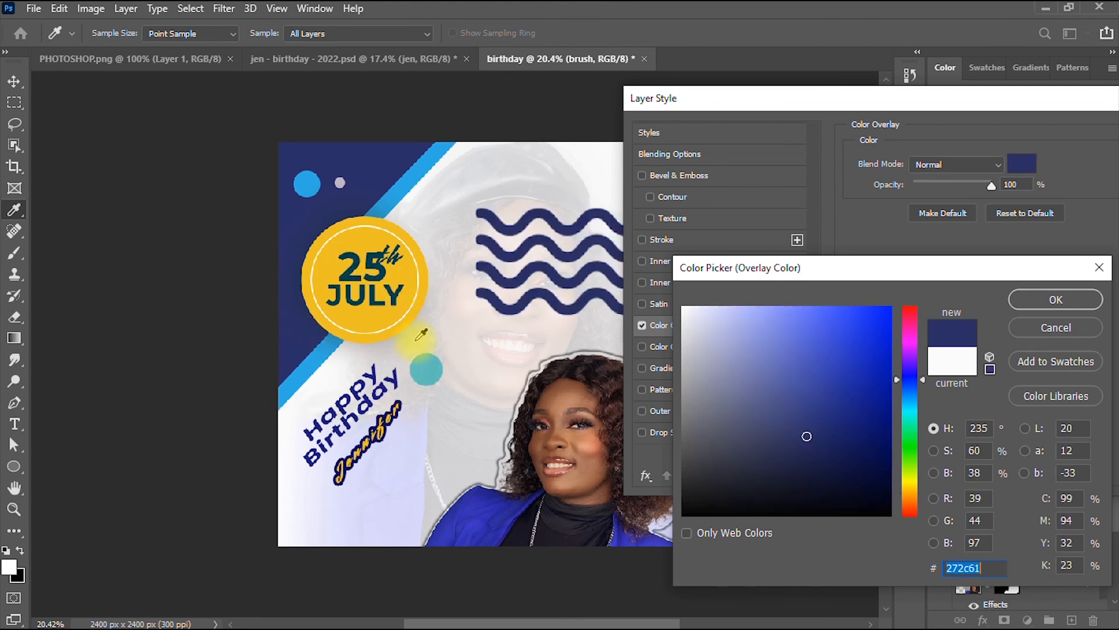
left_click(1056, 300)
Add a 7 px outside Stroke to the wavy lines in yellow f0c123, sampled from the date badge
left_click_drag(965, 100, 857, 200)
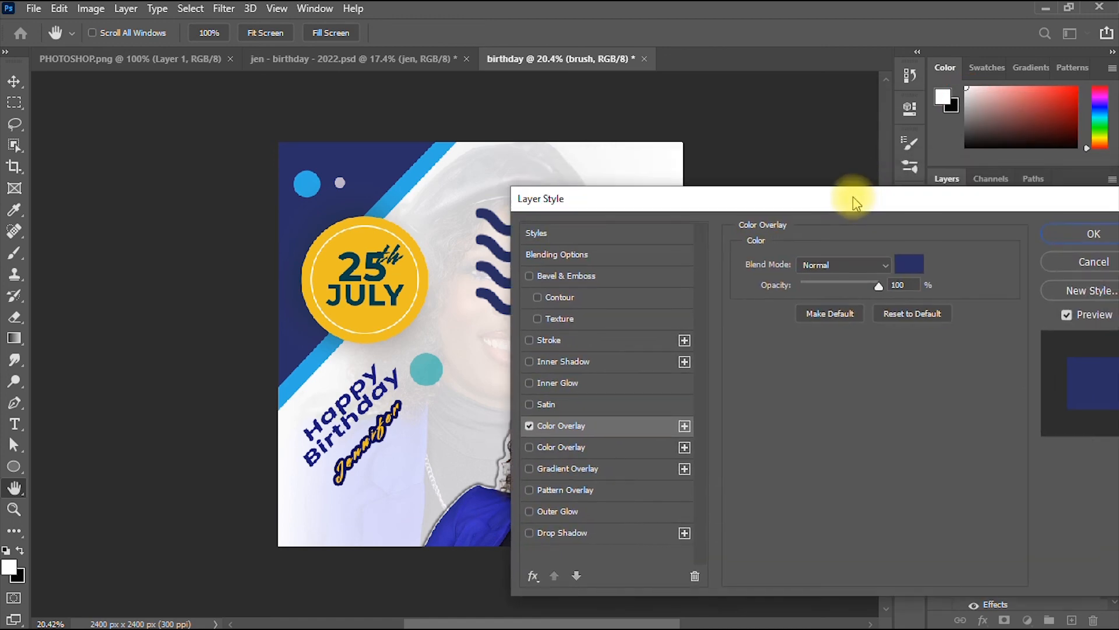
left_click_drag(707, 197, 963, 134)
left_click(804, 277)
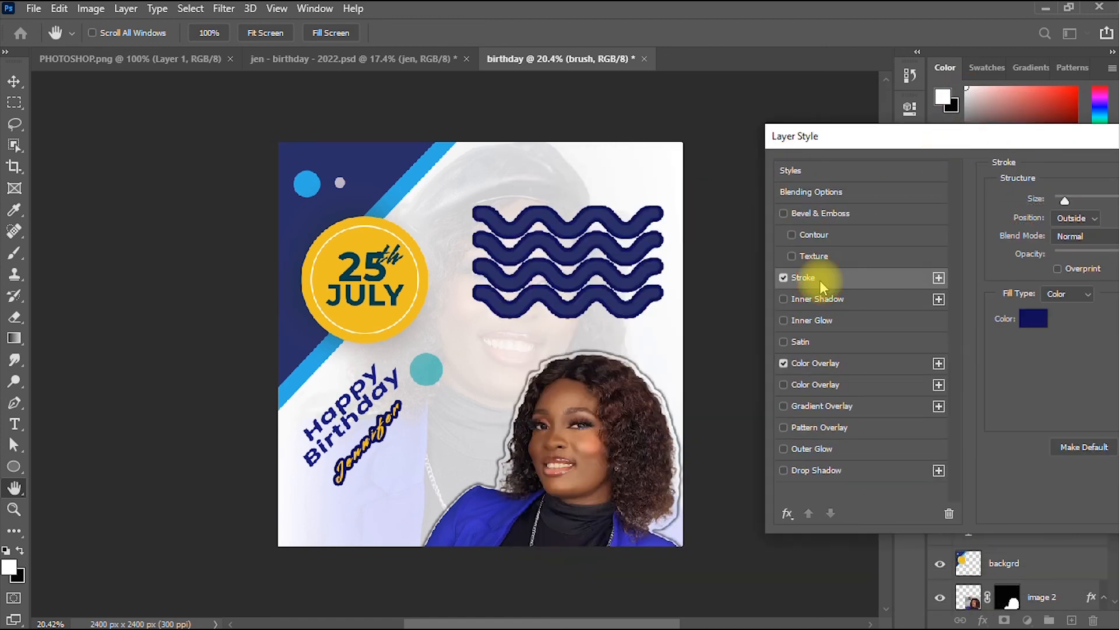
left_click(1042, 318)
left_click(411, 263)
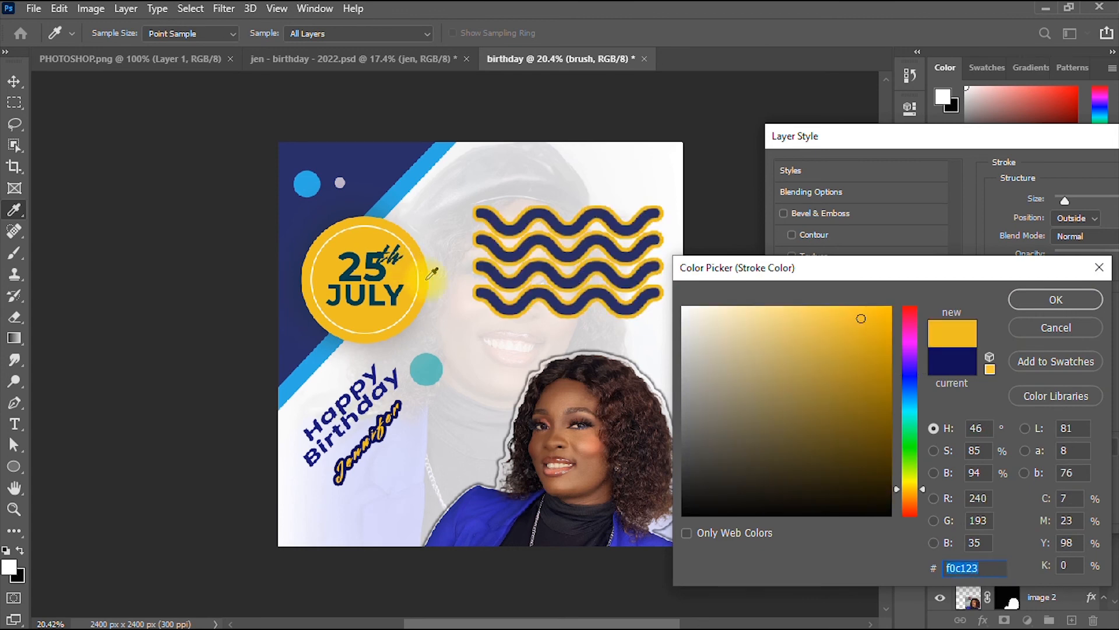
left_click(1056, 299)
left_click_drag(1045, 140, 897, 238)
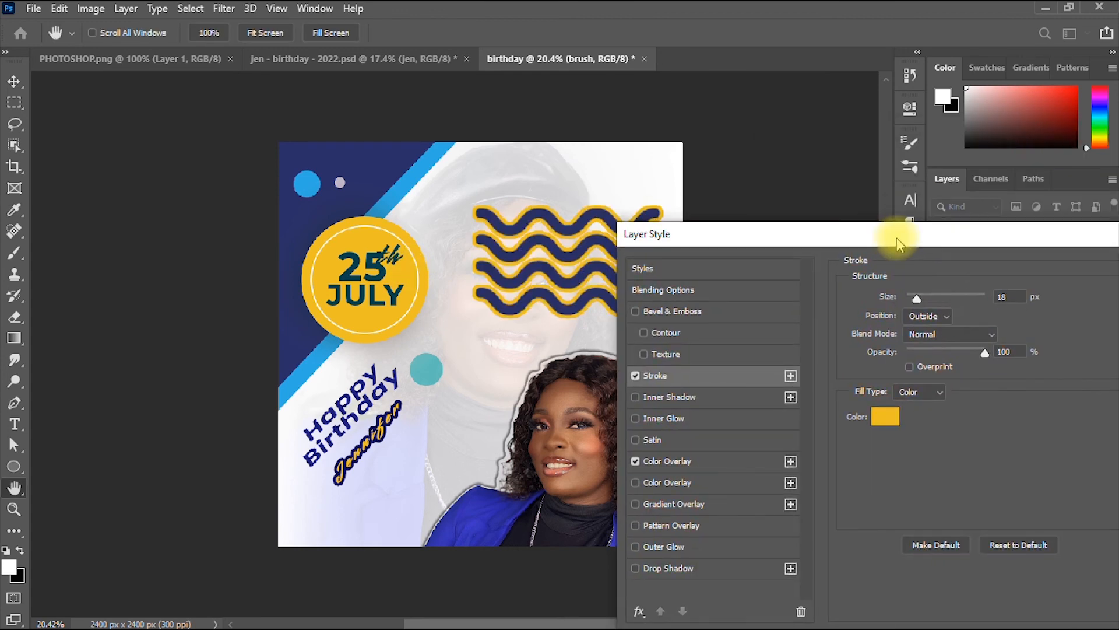
left_click_drag(921, 303, 913, 300)
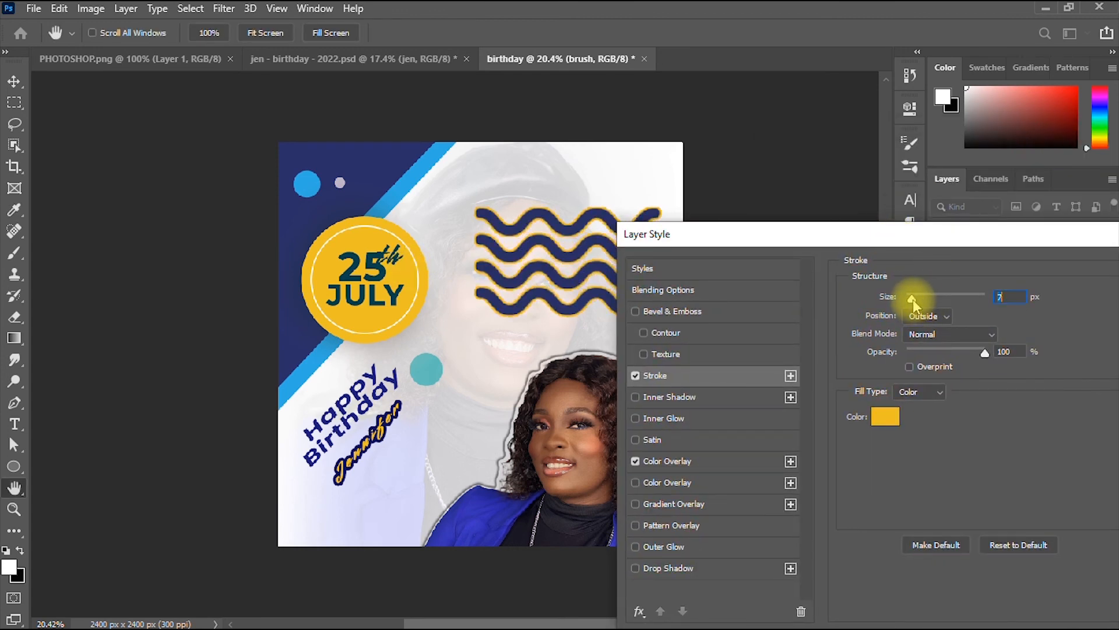
left_click_drag(941, 236, 658, 257)
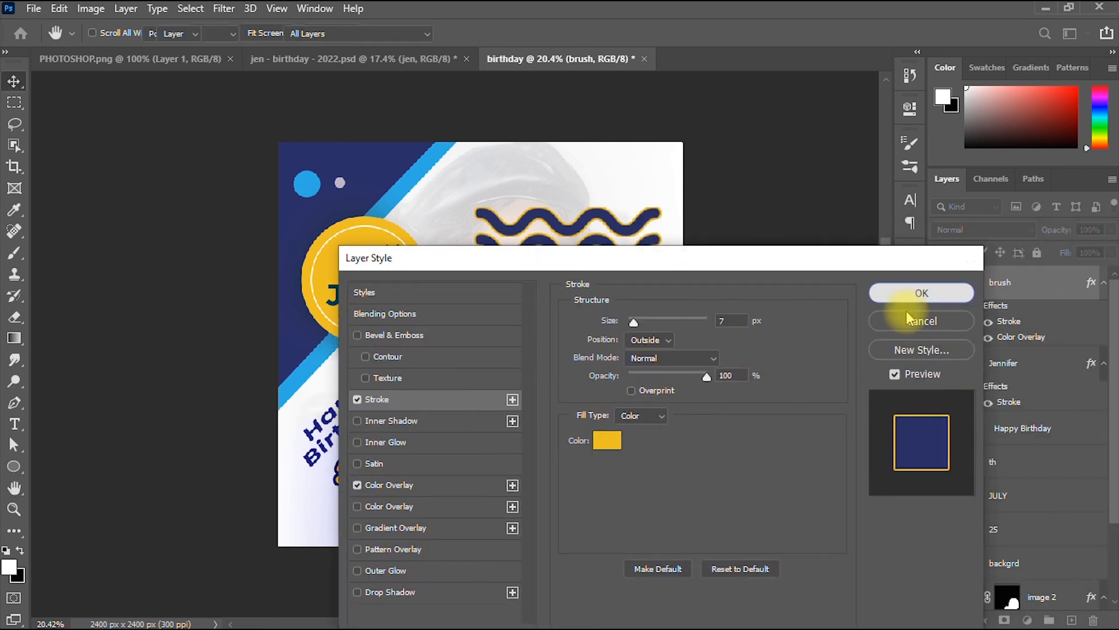
left_click(910, 294)
Scale the wavy lines down to about 25% and place them in the flyer's lower-left corner beneath the first name
mouse_move(665, 205)
left_mouse_down()
mouse_move(501, 299)
mouse_move(341, 533)
left_mouse_up()
left_click(814, 34)
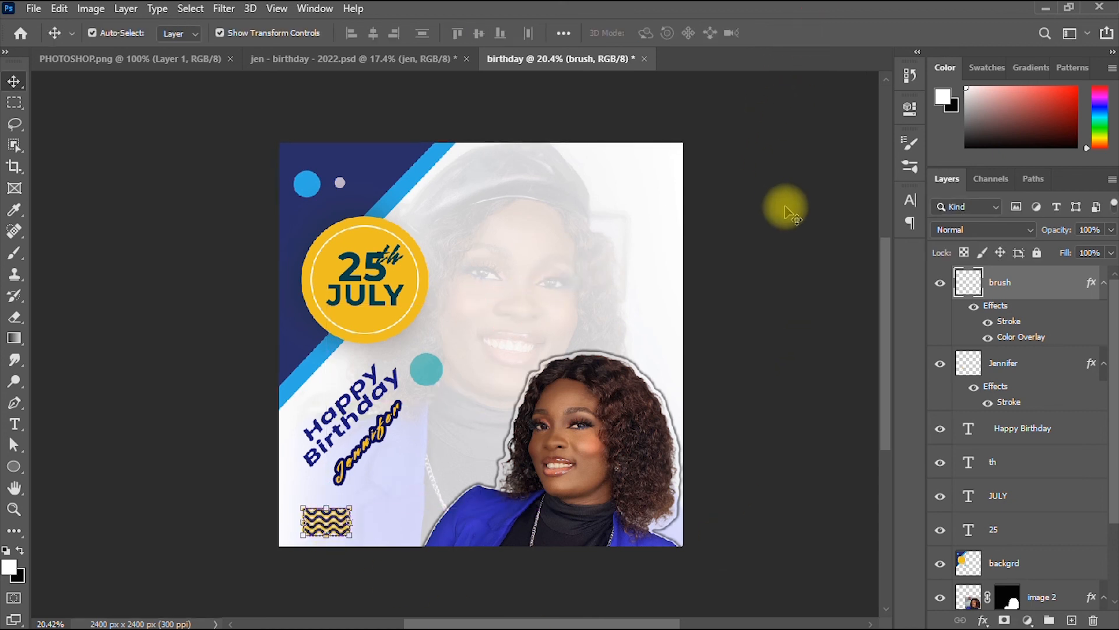
left_click(336, 526)
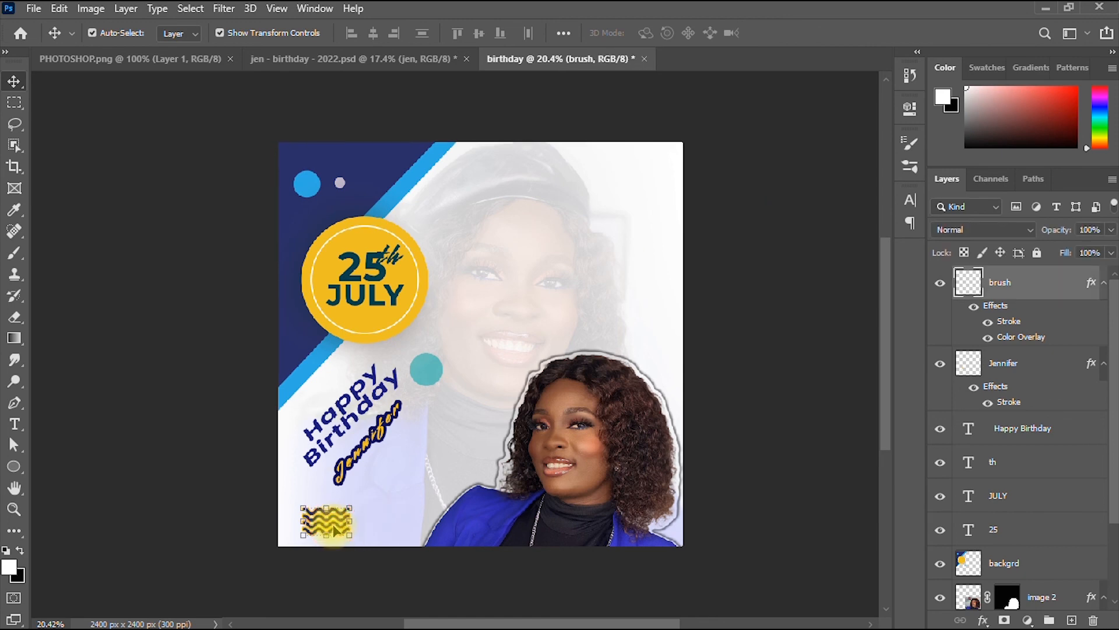
Examine the finished flyer's overall layout, including the date badge, slanted text, wavy pattern and cutout portrait
scroll(362, 483, "up", 1)
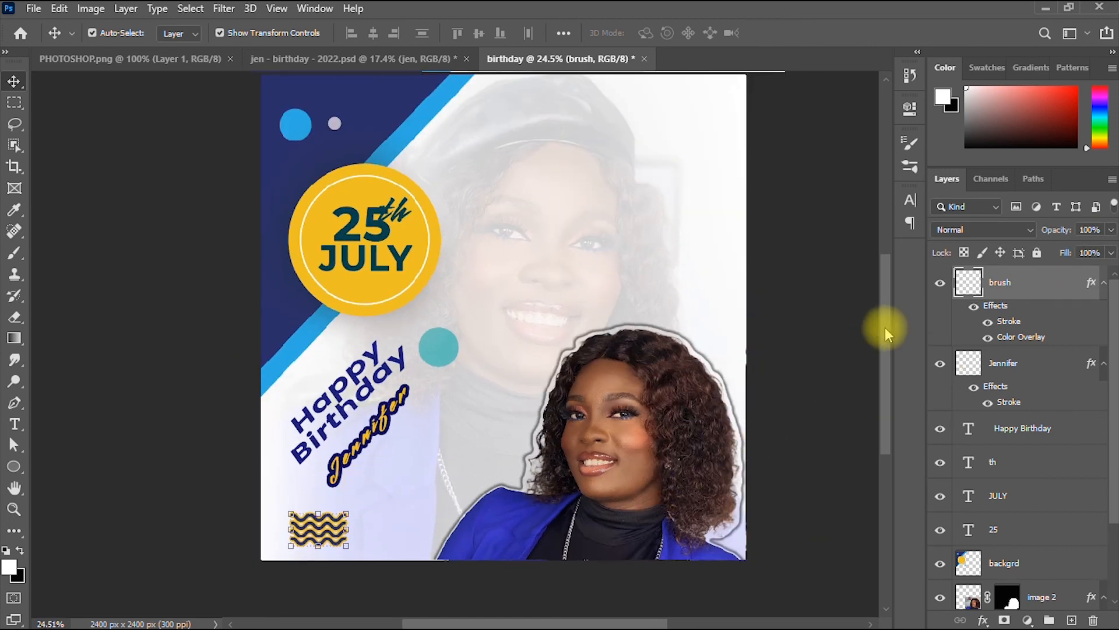
left_click_drag(885, 327, 884, 303)
scroll(767, 358, "down", 3)
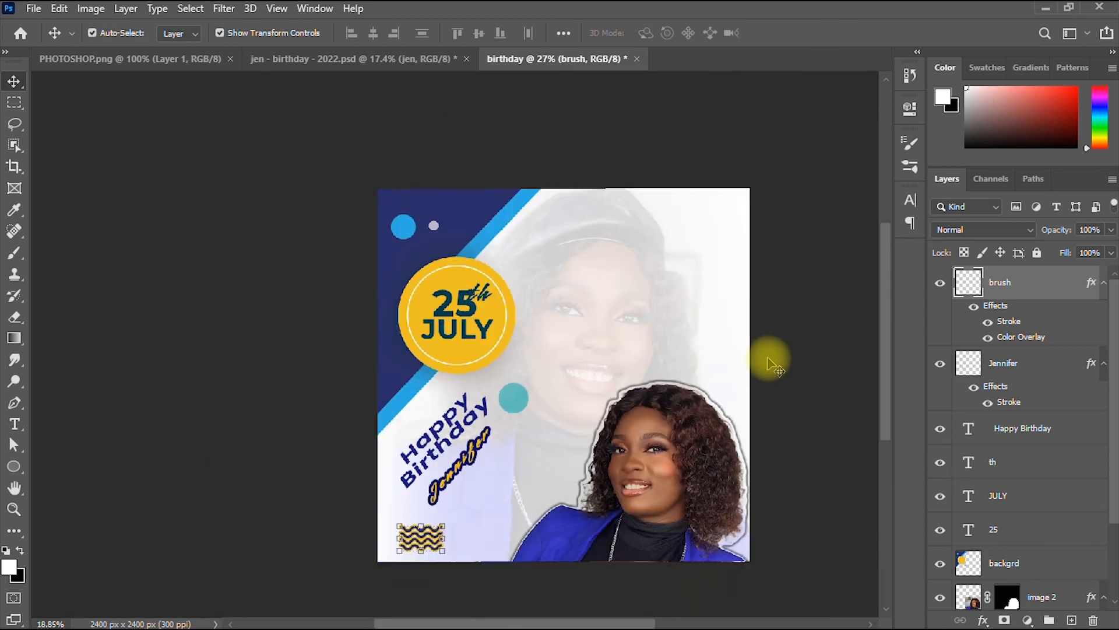
left_click(14, 488)
left_click_drag(370, 314, 197, 303)
scroll(197, 294, "up", 2)
scroll(198, 294, "up", 1)
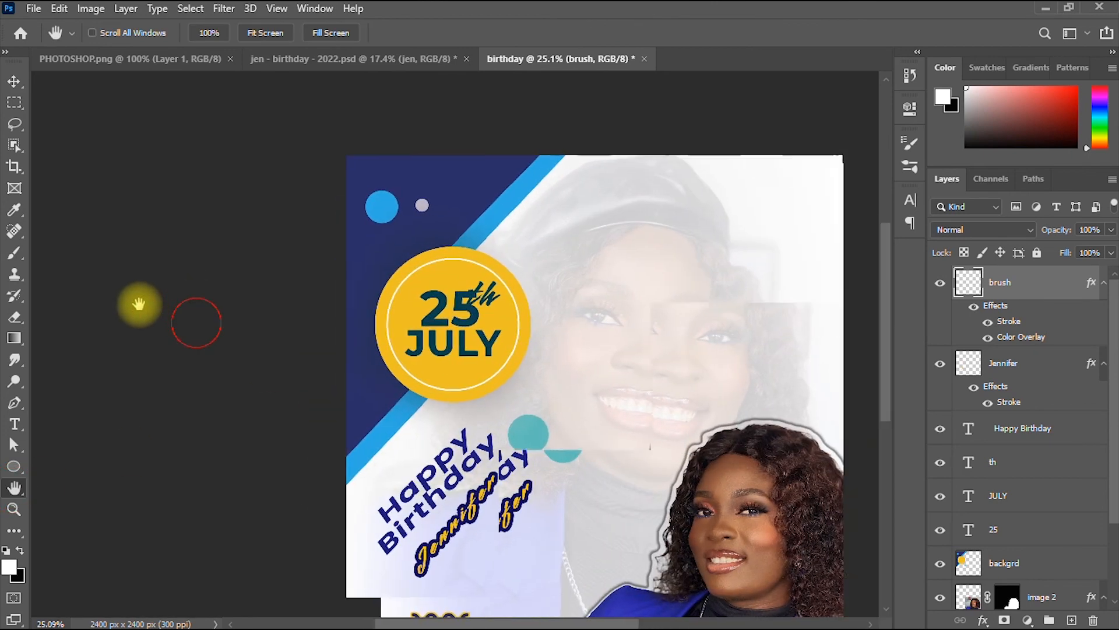
scroll(127, 297, "down", 1)
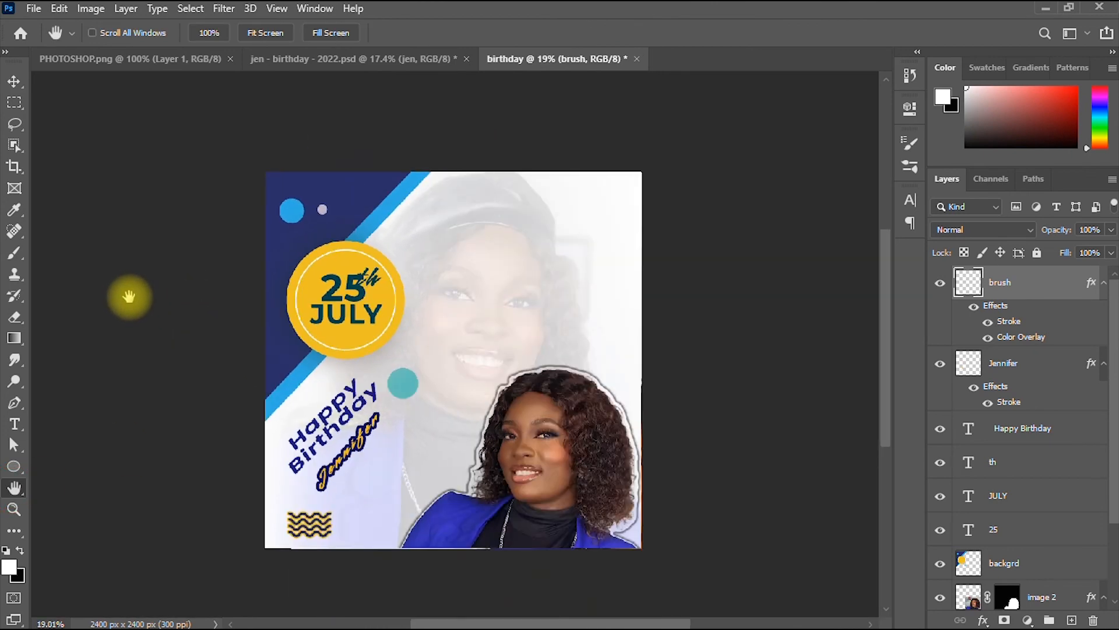
scroll(129, 296, "up", 1)
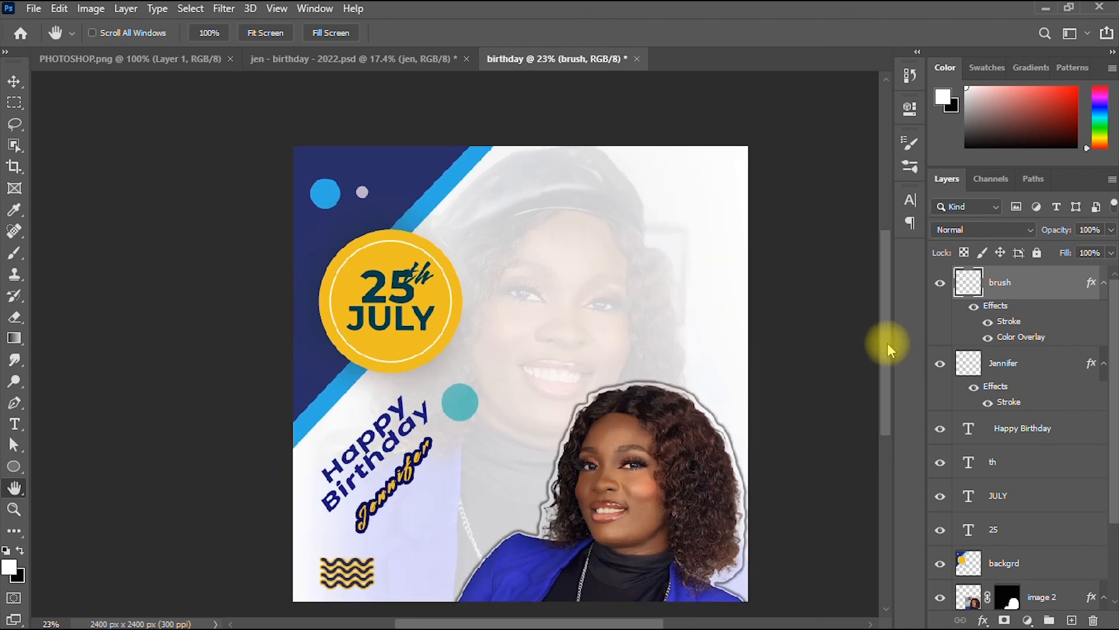
mouse_move(882, 336)
left_mouse_down()
mouse_move(888, 380)
mouse_move(884, 339)
left_mouse_up()
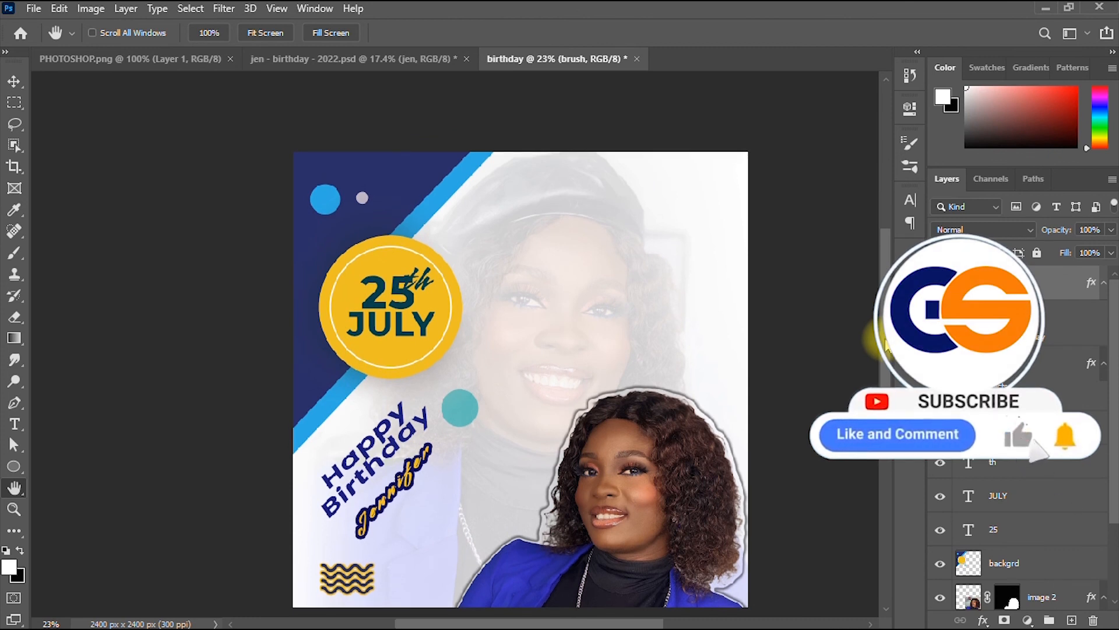
scroll(618, 369, "down", 2)
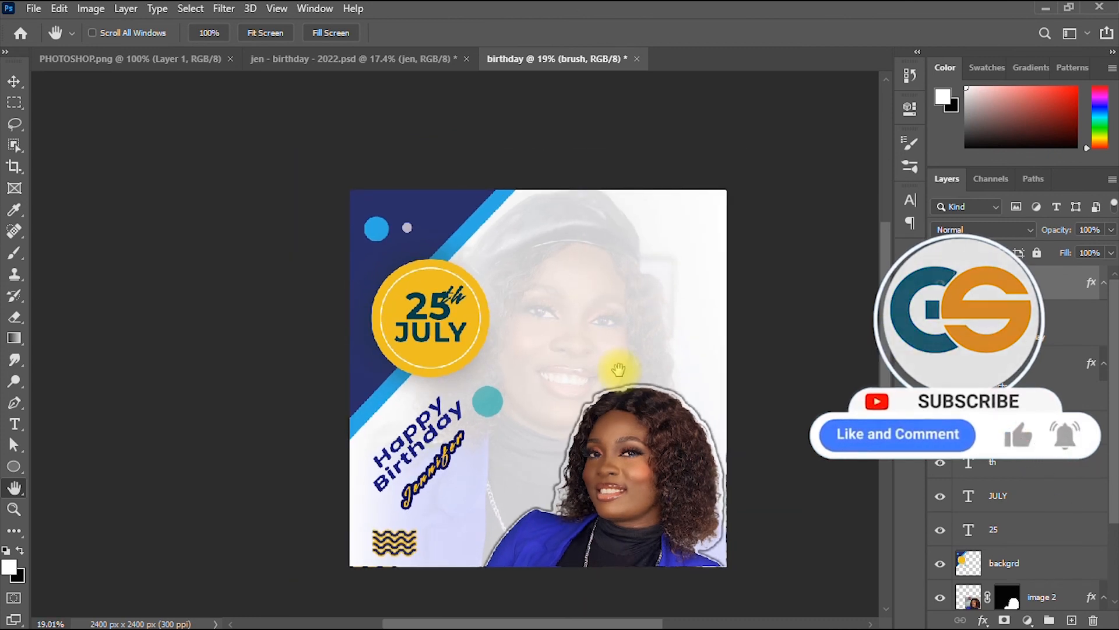